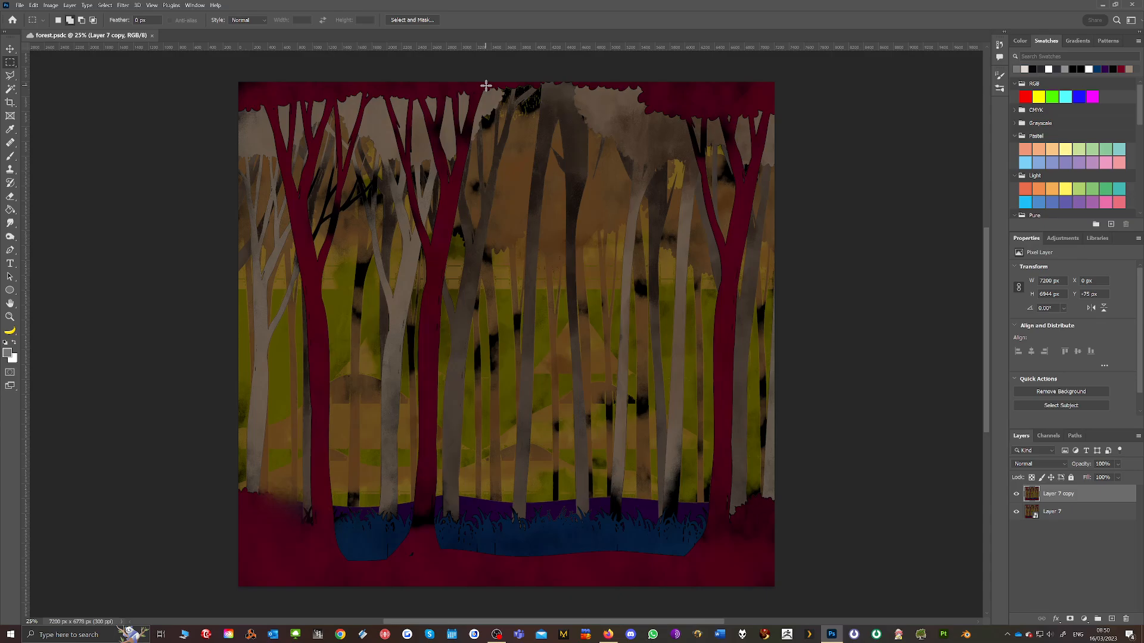
Try to select the dark red tree near the middle with the Object Selection tool in Rectangle mode, and deselect
click(10, 76)
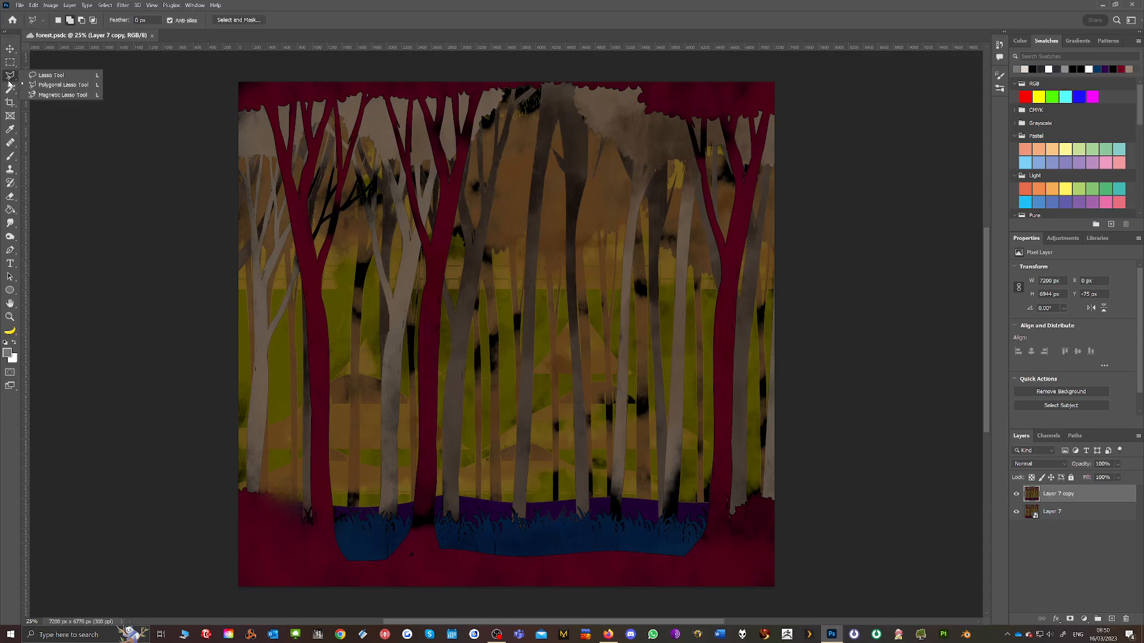
click(11, 90)
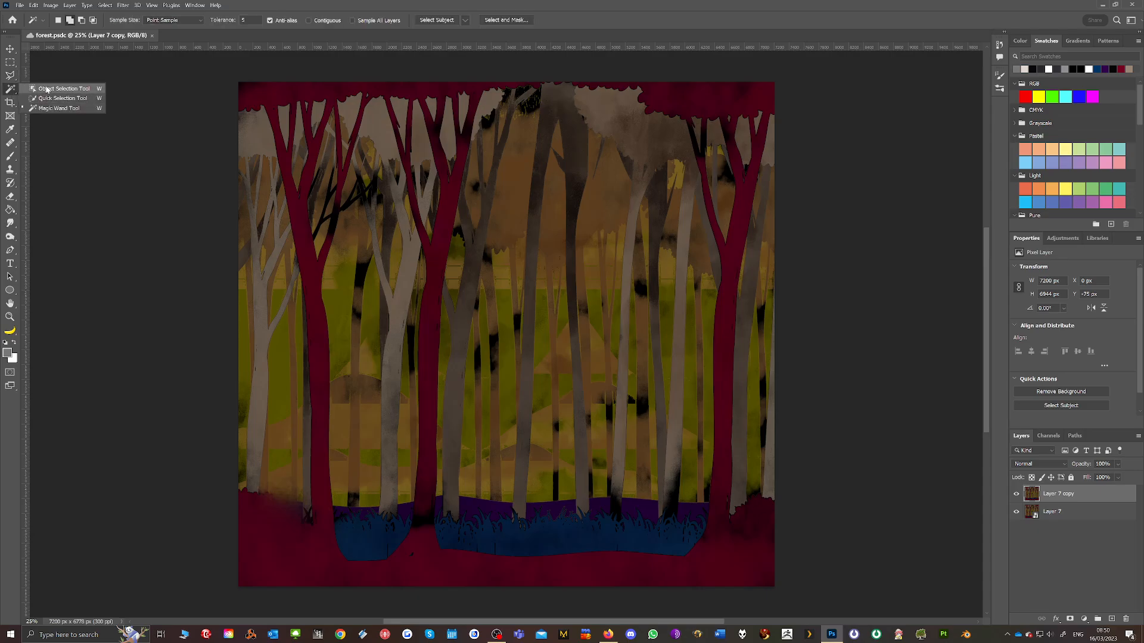
click(46, 89)
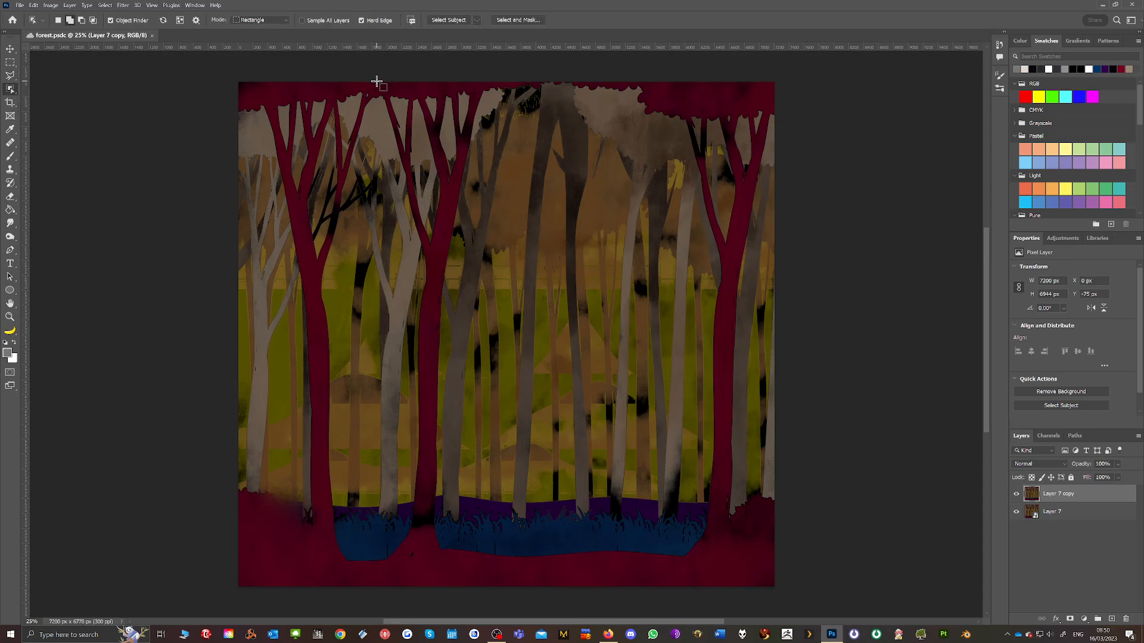
drag(376, 82, 506, 561)
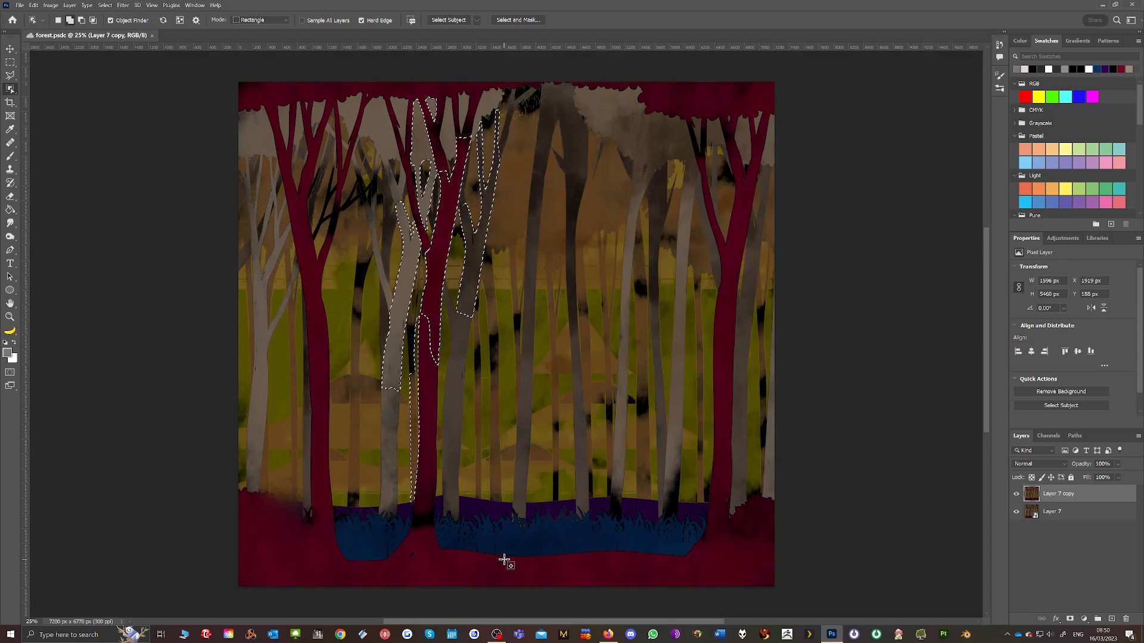
key(ctrl+d)
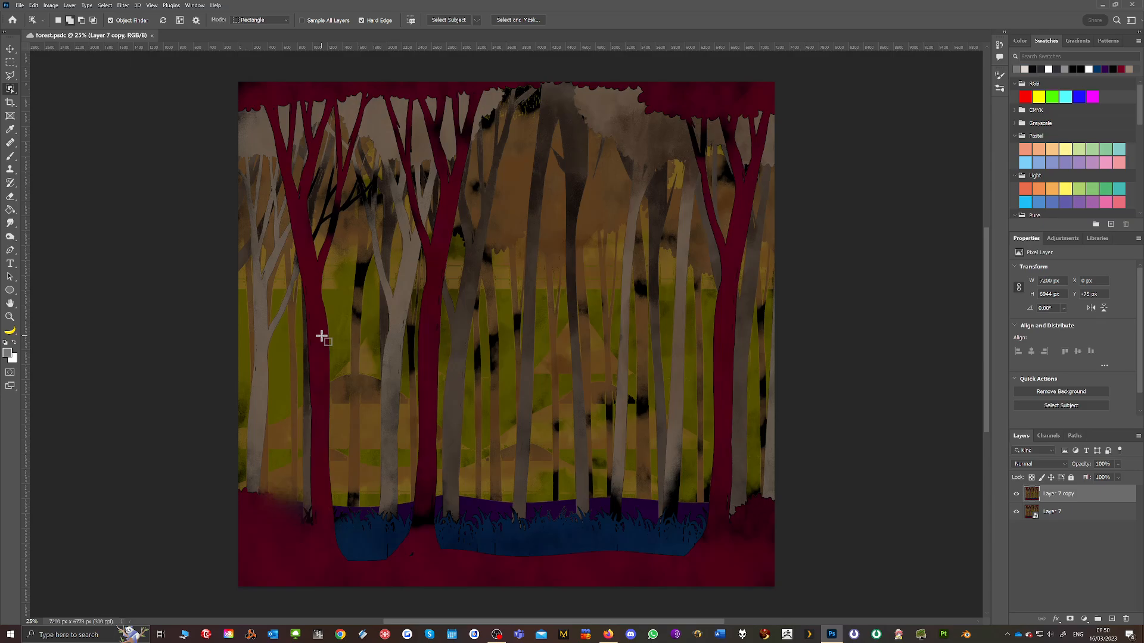
Try to select the same dark red tree's trunk with the Quick Selection tool, and deselect
right_click(9, 90)
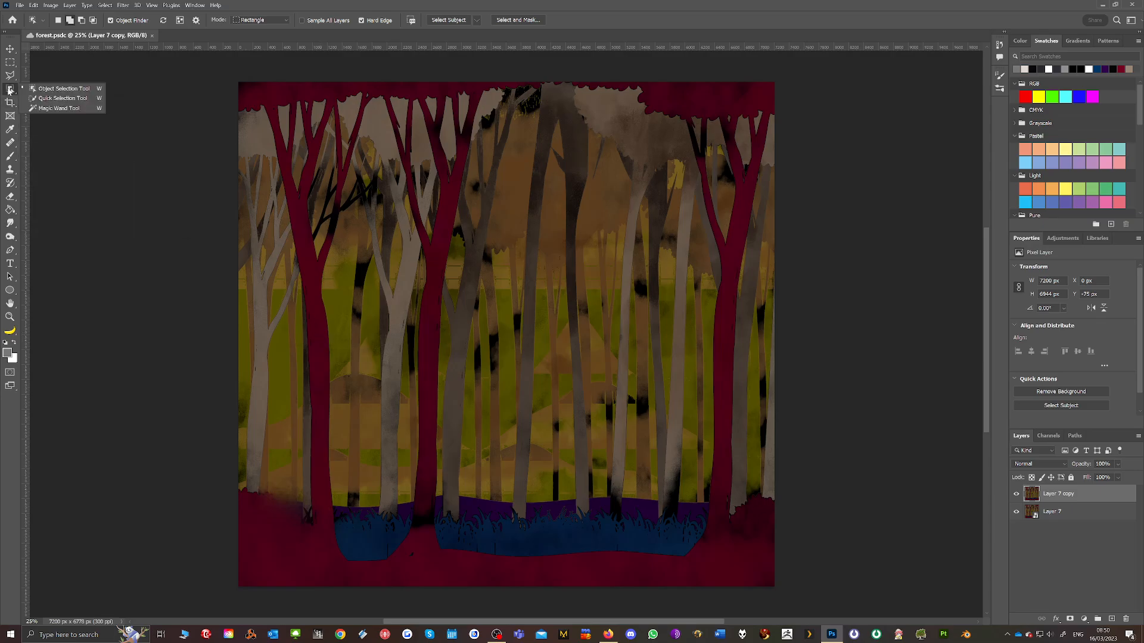
click(40, 99)
mouse_move(432, 310)
mouse_down()
mouse_move(450, 170)
mouse_move(444, 203)
mouse_move(432, 171)
mouse_move(416, 314)
mouse_up()
alt+click(430, 207)
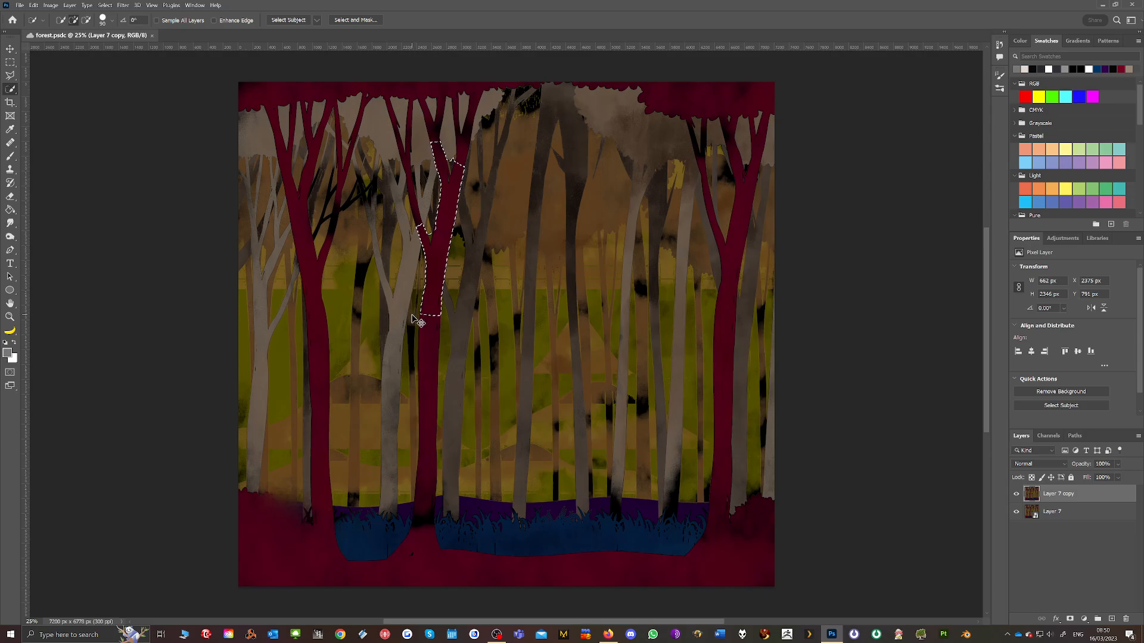
key(ctrl+d)
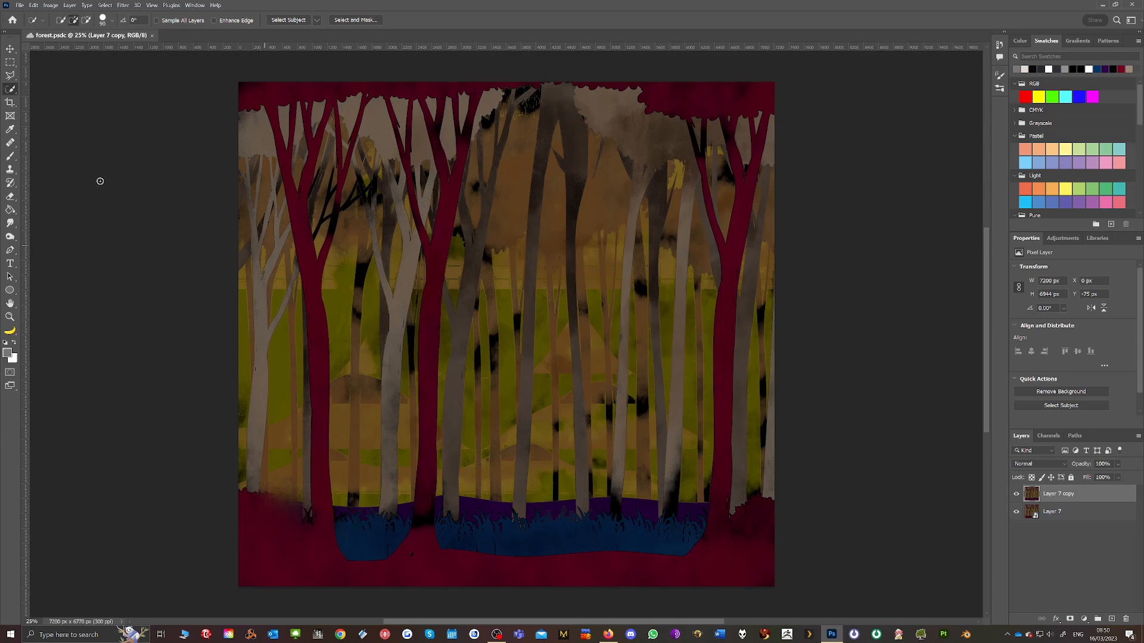
Start a Polygonal Lasso outline of the middle dark red tree, tracing from the canopy down its right edge and across the flared base
click(18, 81)
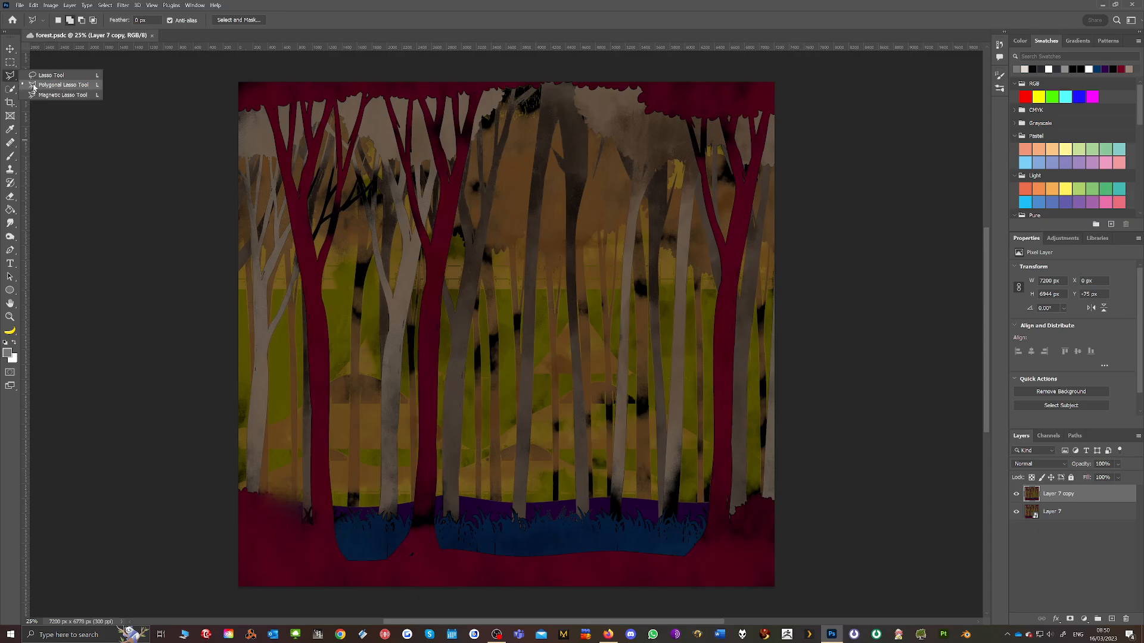
click(34, 85)
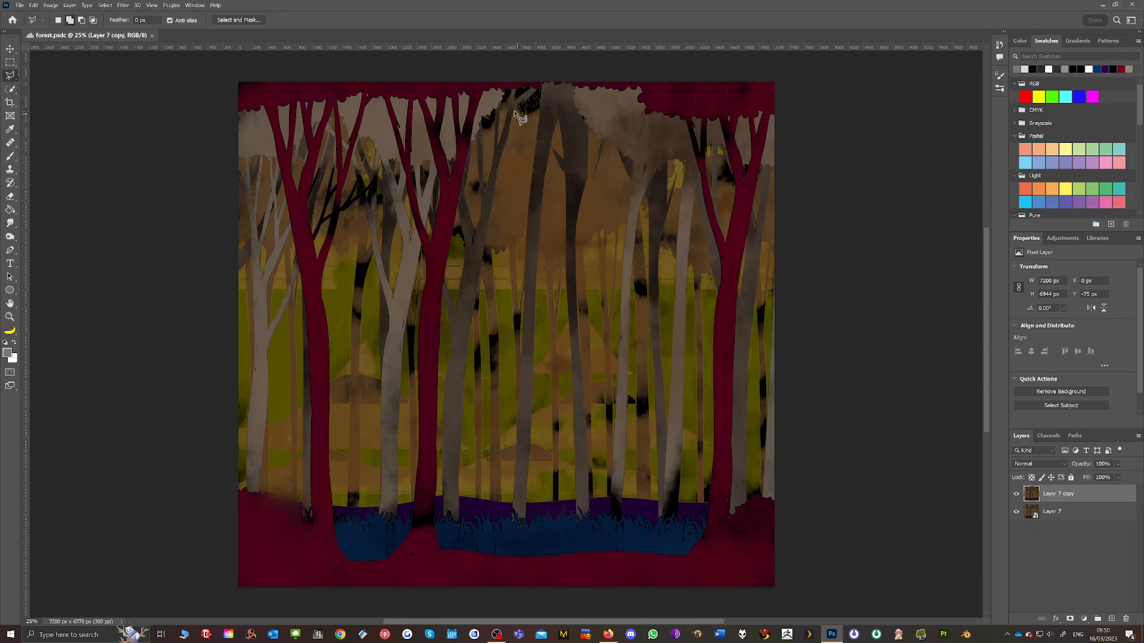
click(483, 92)
click(473, 122)
click(467, 148)
click(455, 218)
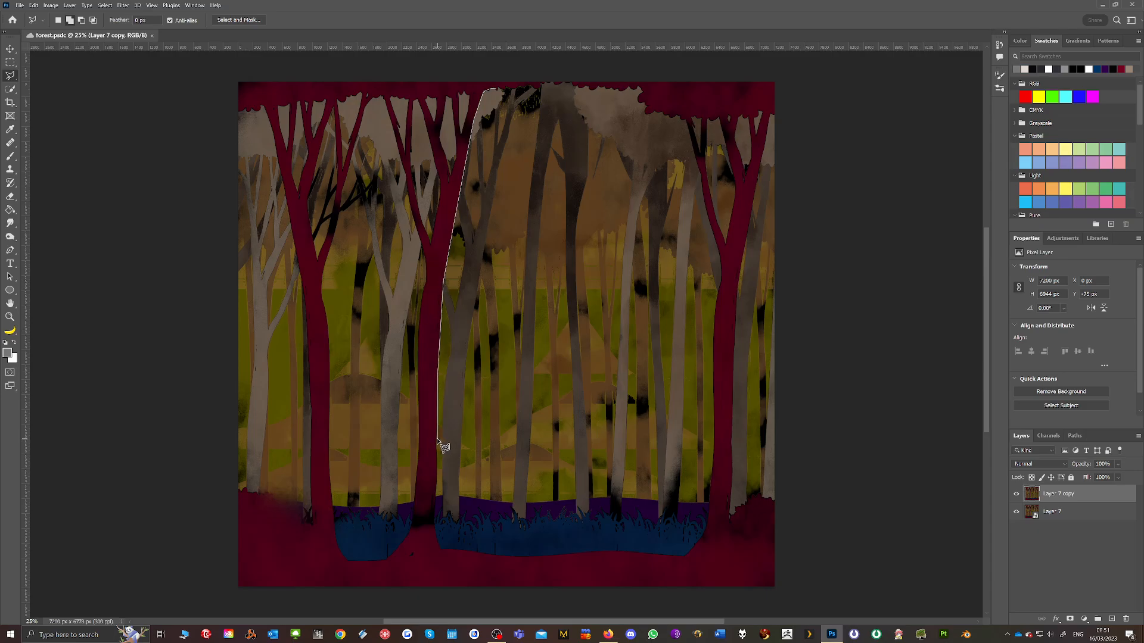
click(432, 518)
click(439, 549)
click(456, 587)
click(367, 587)
Trace up the trunk's left edge and around the canopy along the canvas top, closing the polygonal selection around the tree
click(411, 530)
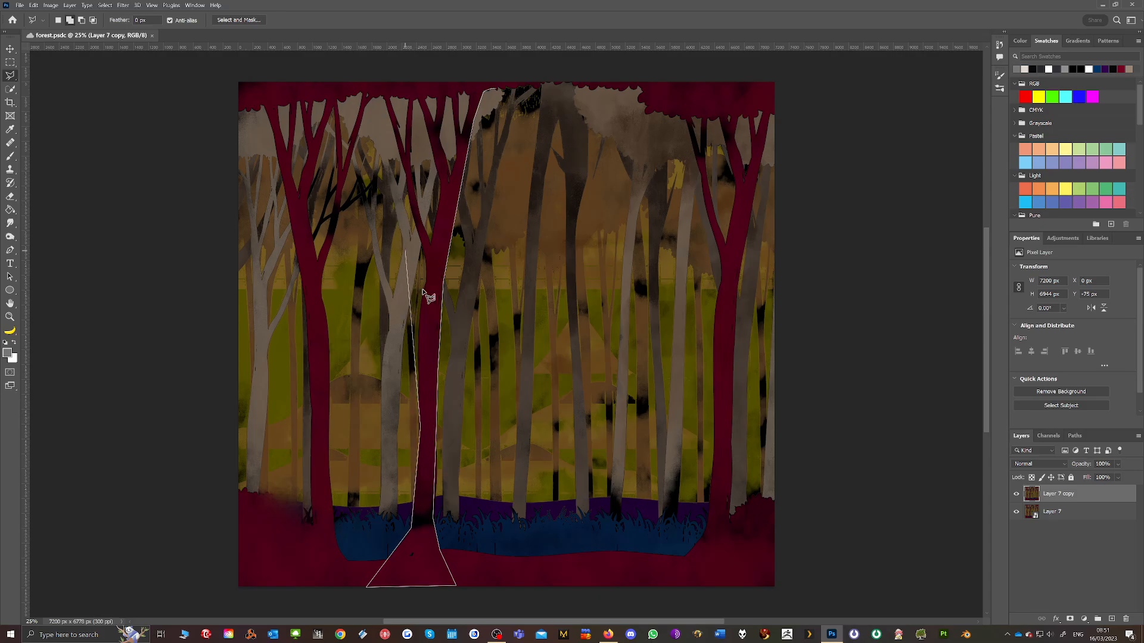
click(419, 322)
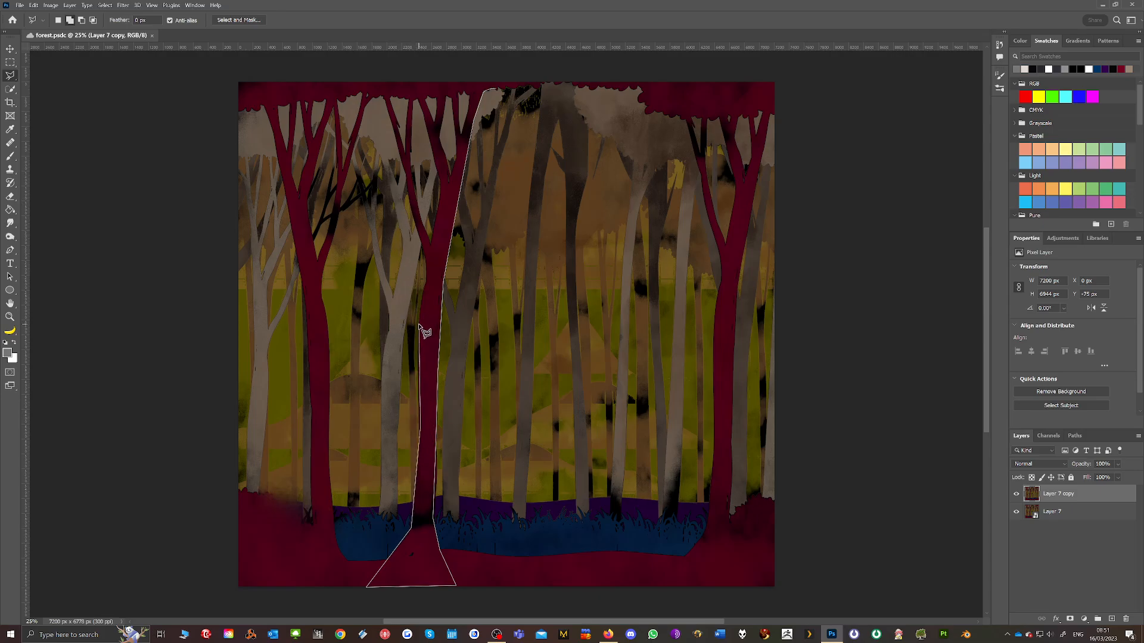
click(426, 267)
click(424, 252)
click(415, 224)
click(368, 96)
click(369, 81)
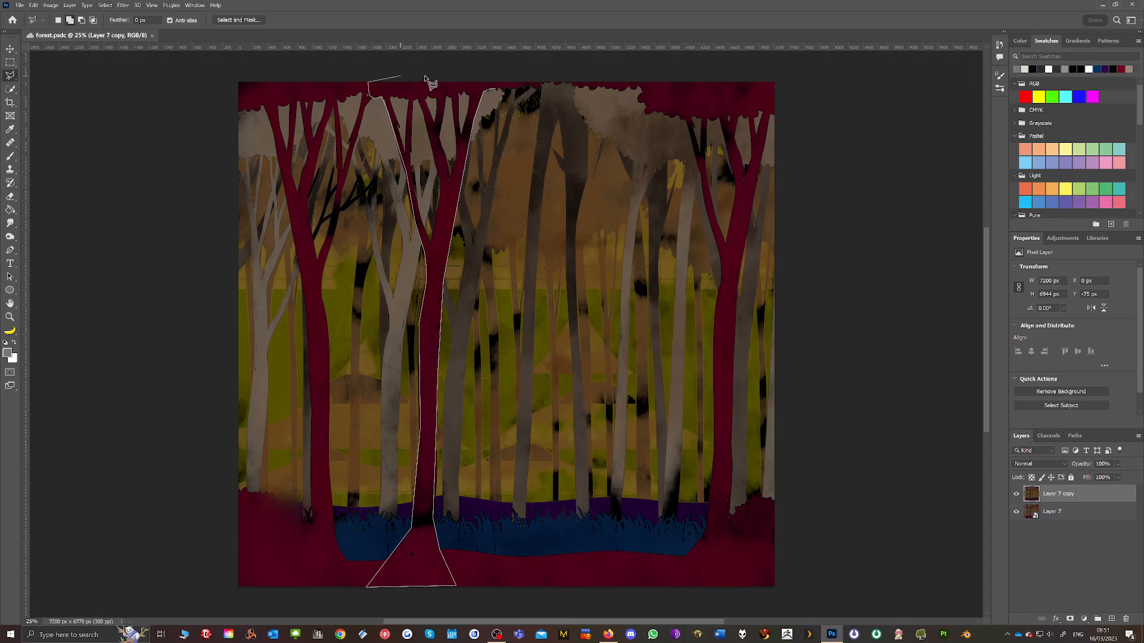
click(528, 84)
click(503, 94)
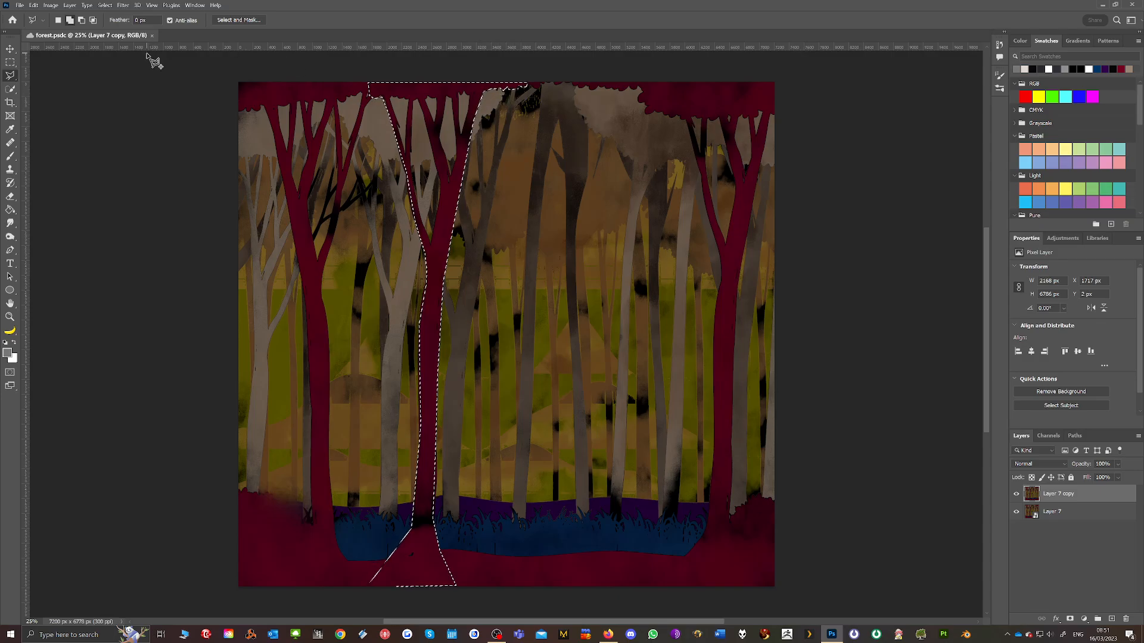
Subtract the background gaps between the tree's branches from the selection
click(82, 21)
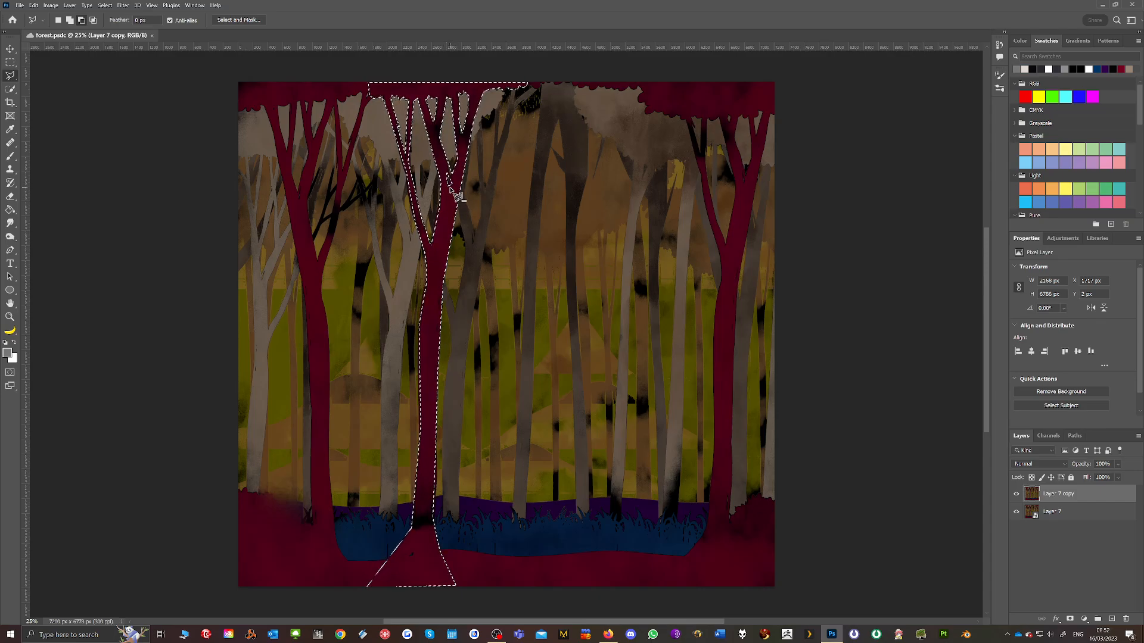
Add a new empty layer and hide the Layer 7 copy and Layer 7 layers
click(1111, 620)
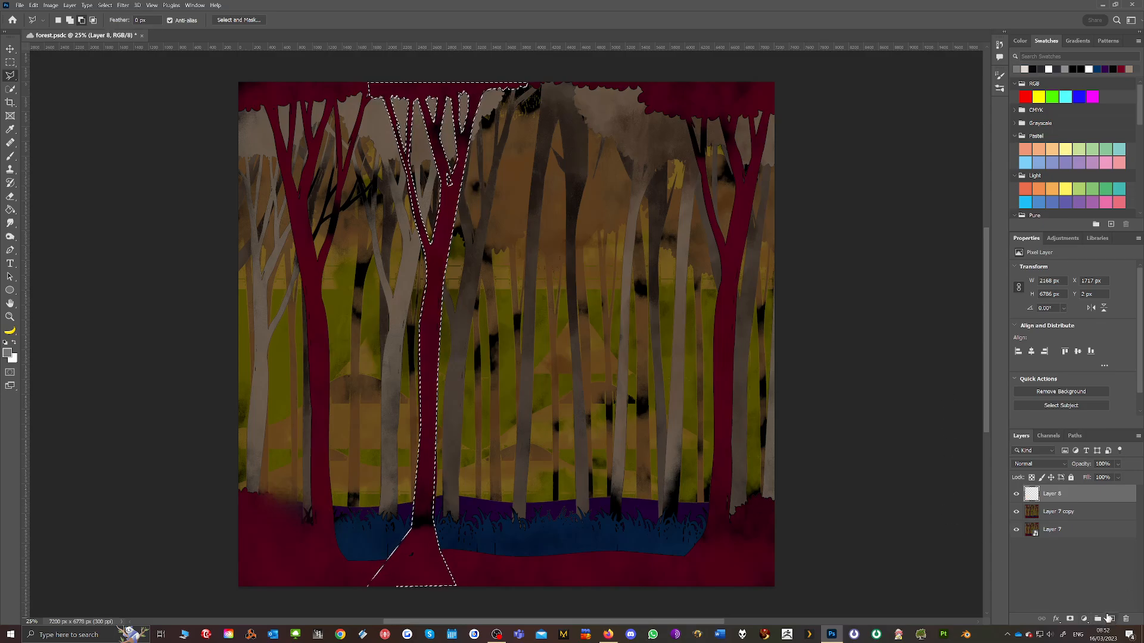
click(1016, 512)
click(1016, 529)
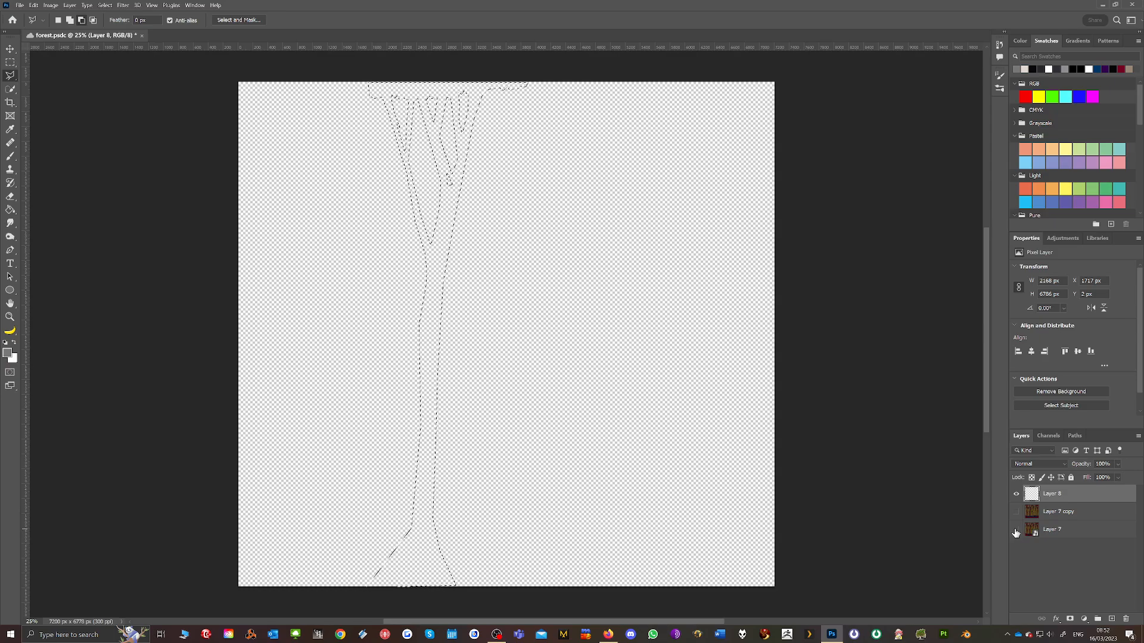
Fill the tree-shaped selection with black on the new layer using the Paint Bucket, and deselect
click(6, 343)
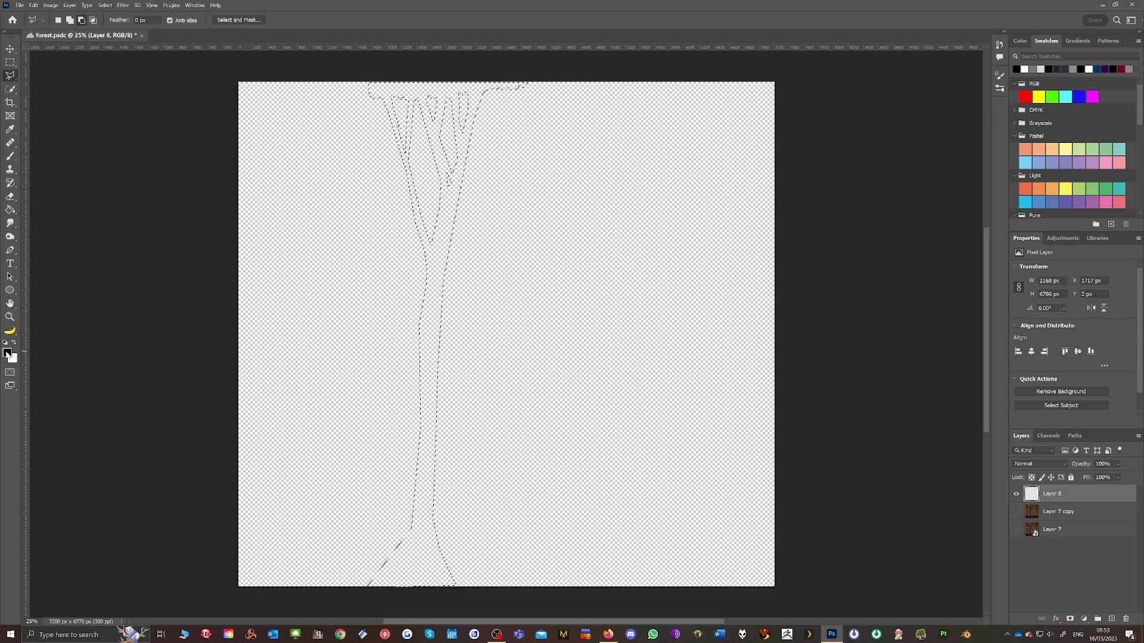
click(10, 210)
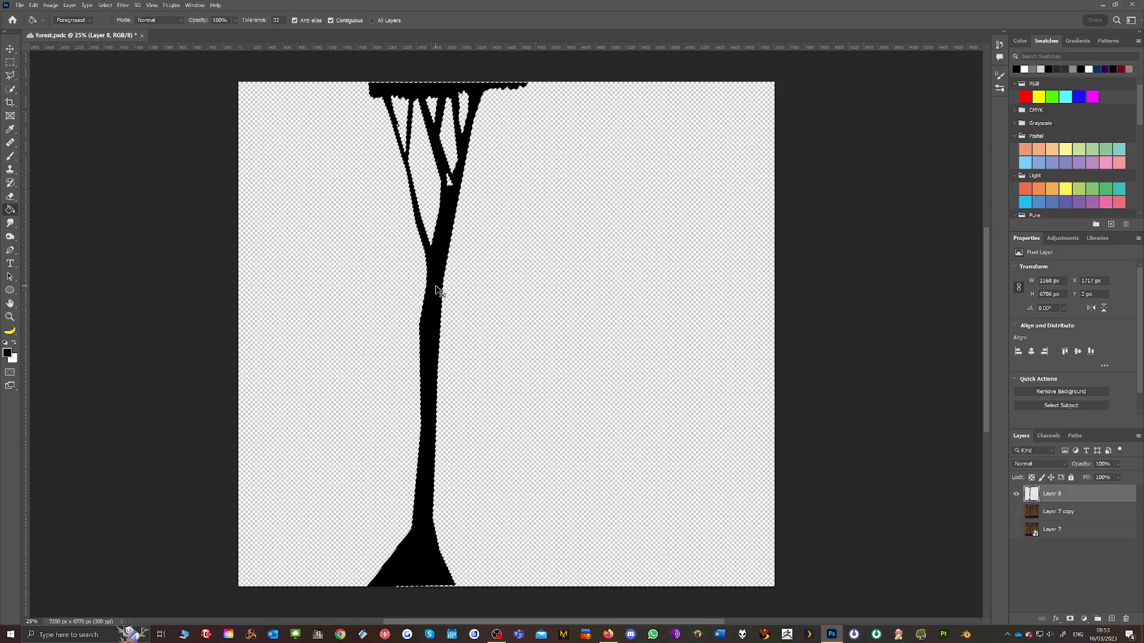
key(ctrl+d)
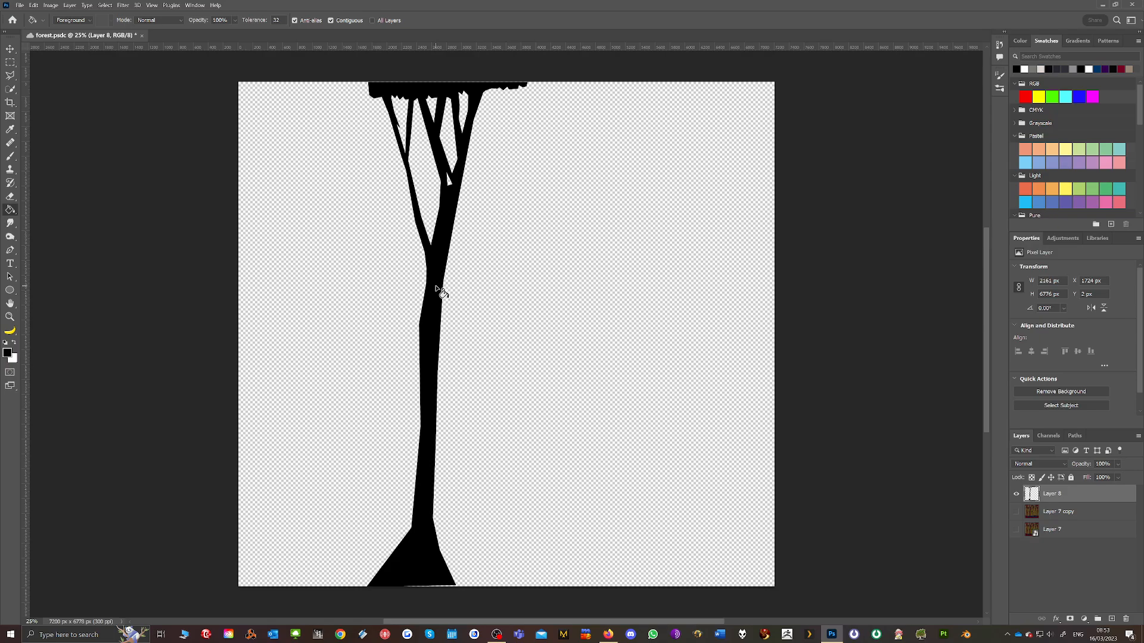
Resize the image to 800 pixels wide with proportions kept, and fit it on screen
click(51, 6)
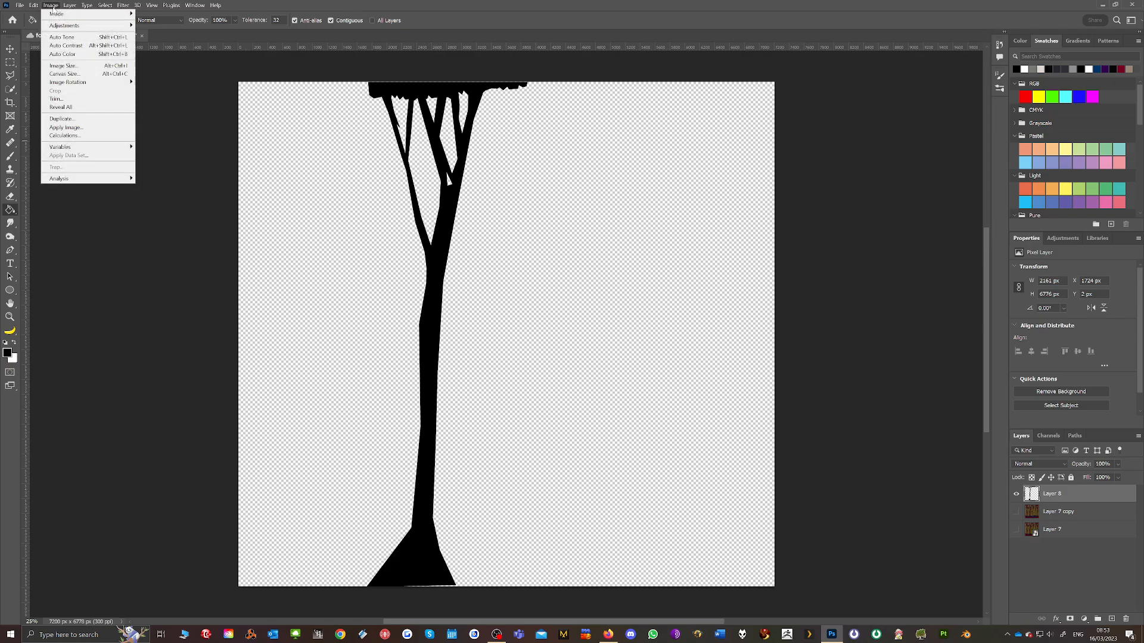
click(62, 66)
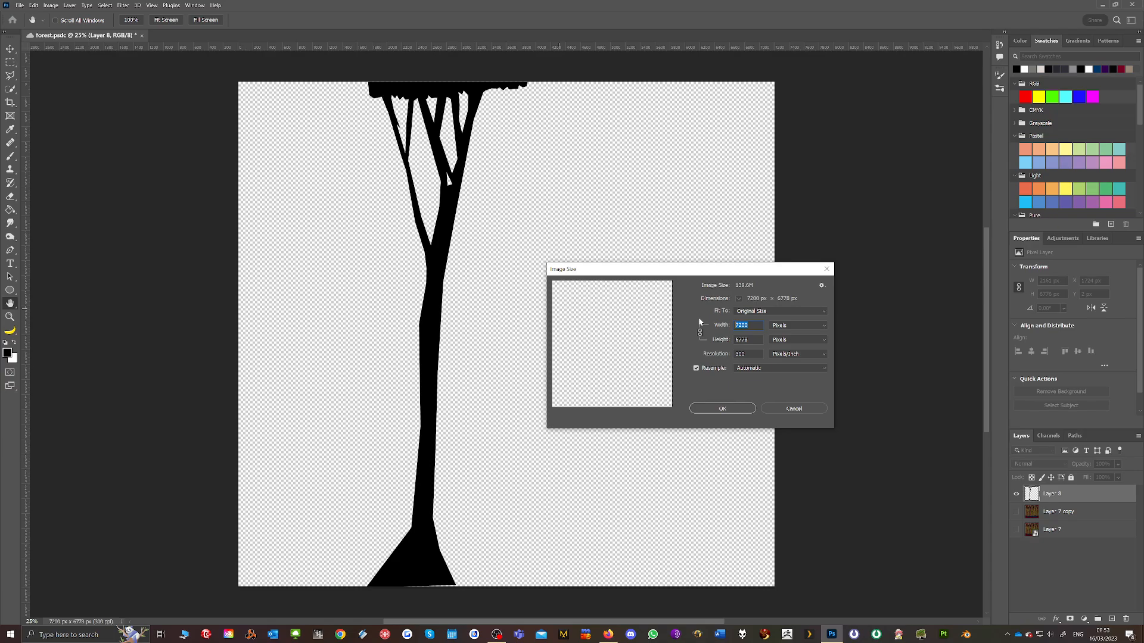
text(800)
click(715, 408)
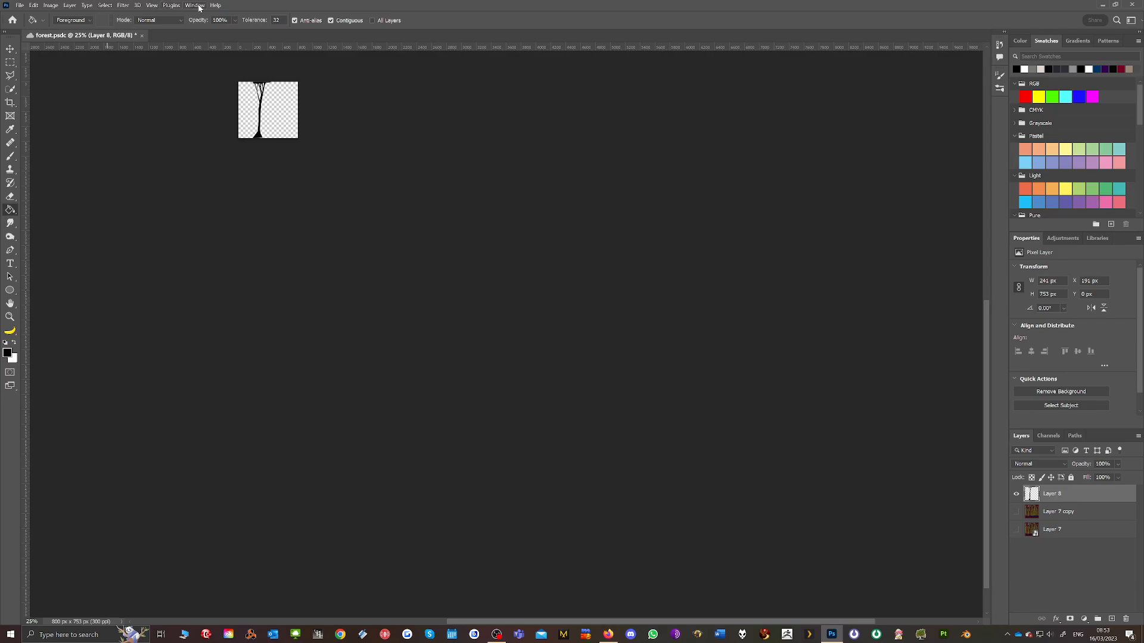
click(154, 6)
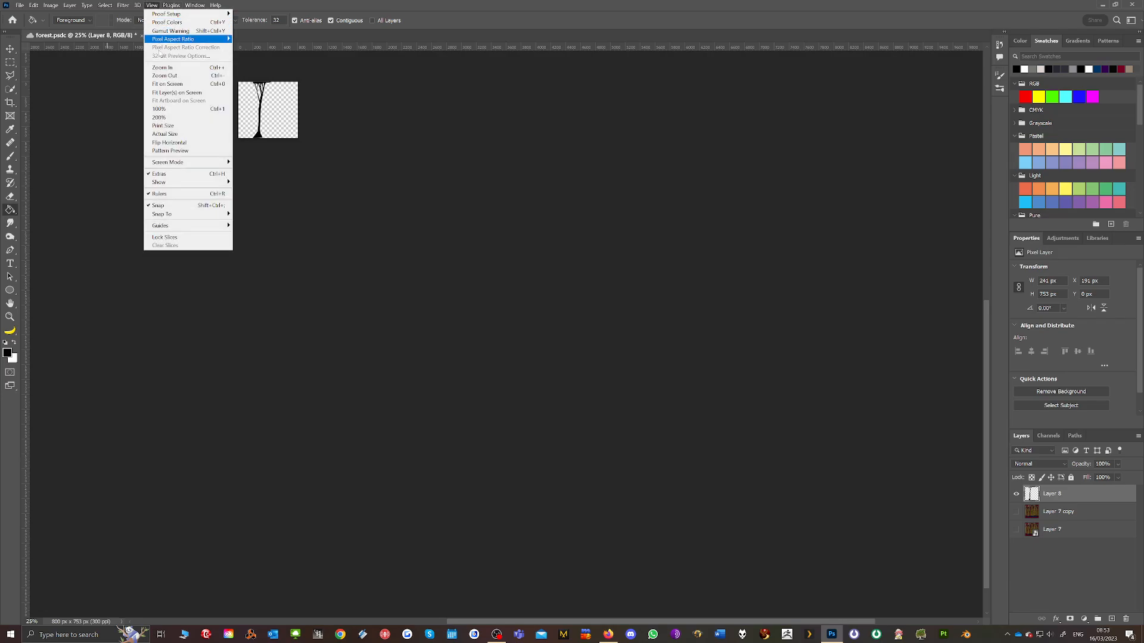
click(169, 84)
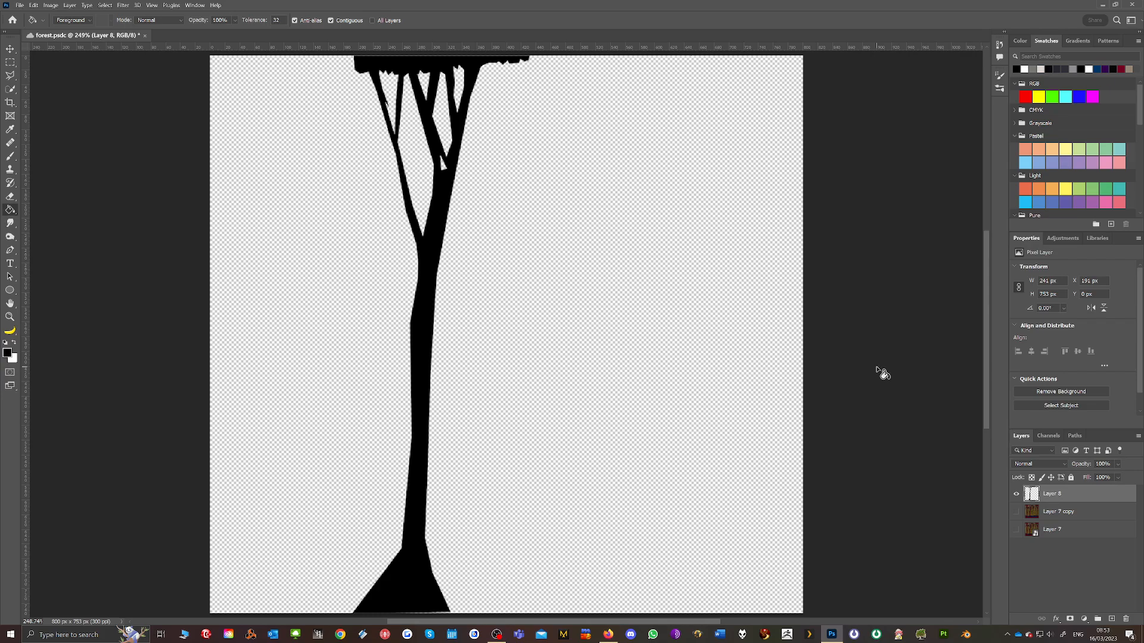
Define the black tree silhouette as a brush preset named tree1
click(31, 6)
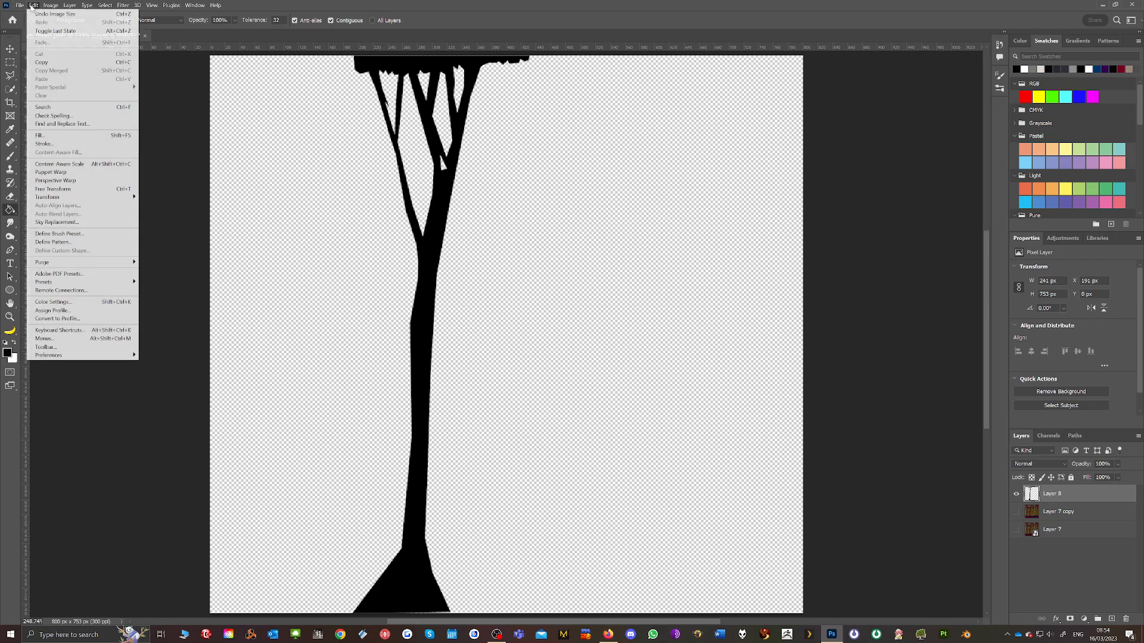
click(47, 235)
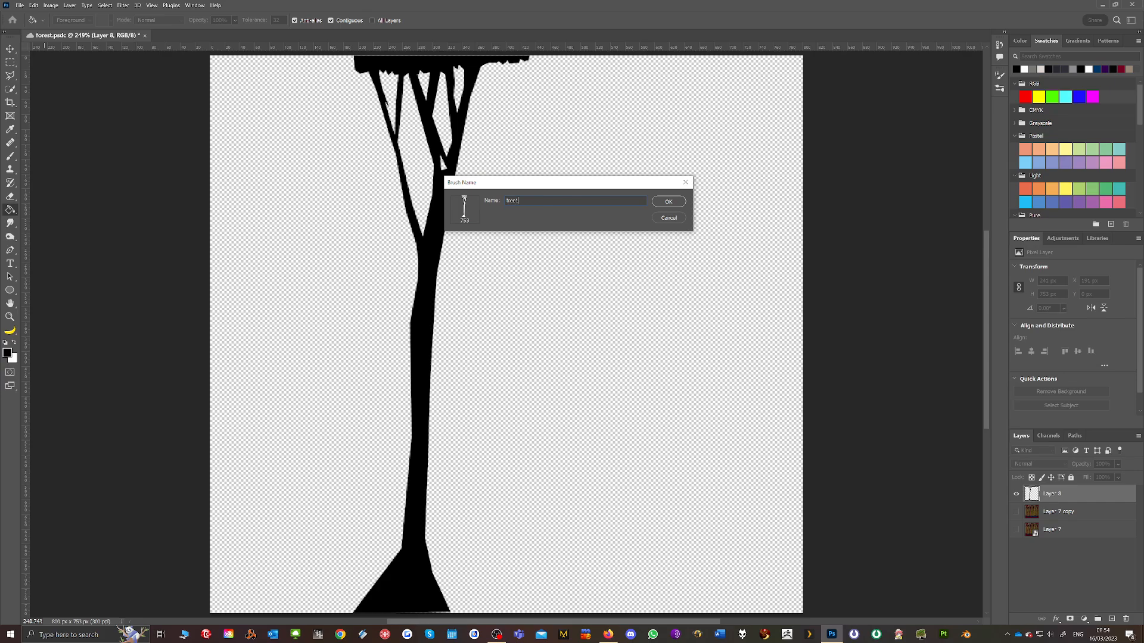
click(666, 202)
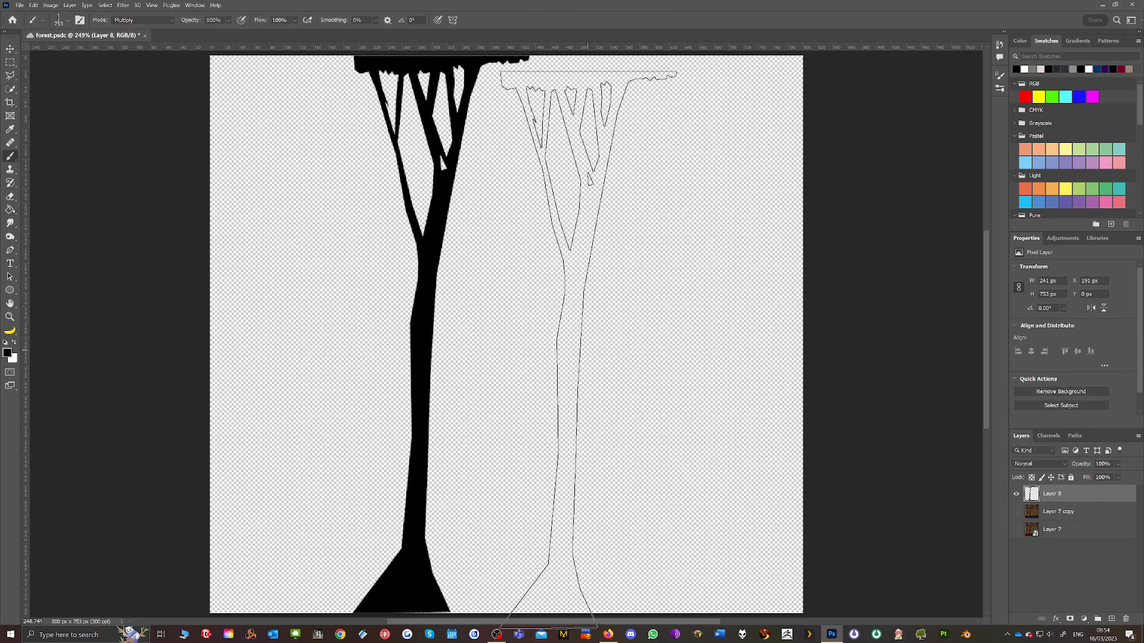
Reduce the size of the new tree brush to 400 px
key(bracketleft)
key(bracketleft)
key(bracketleft)
key(bracketleft)
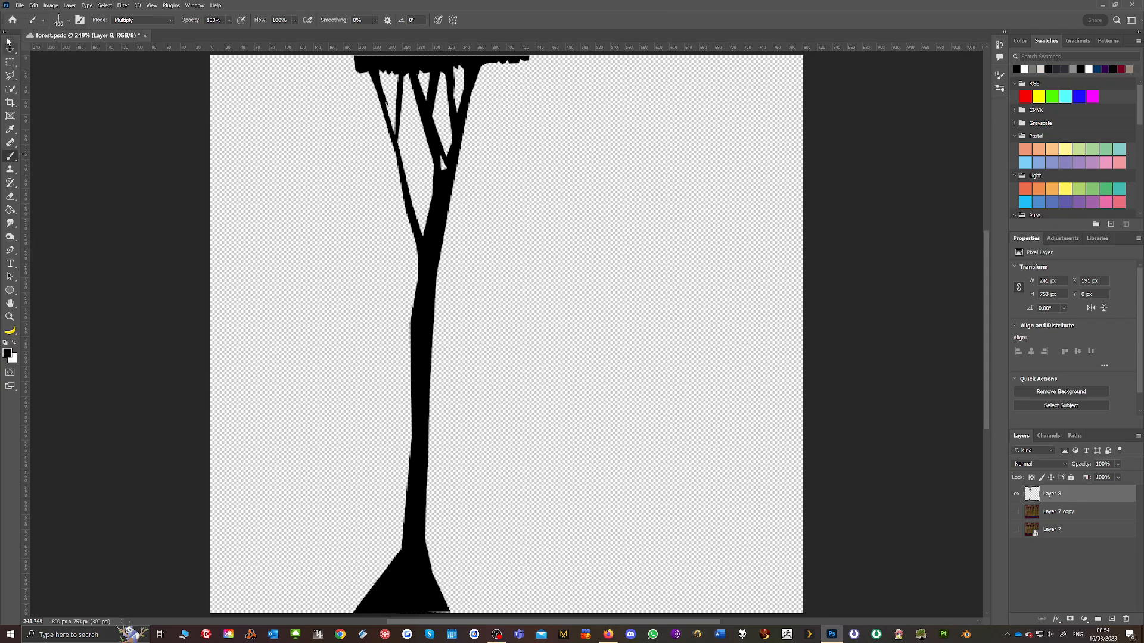
Create a new landscape A4 print document, 297 x 210 mm at 300 pixels/inch with a white background
click(21, 6)
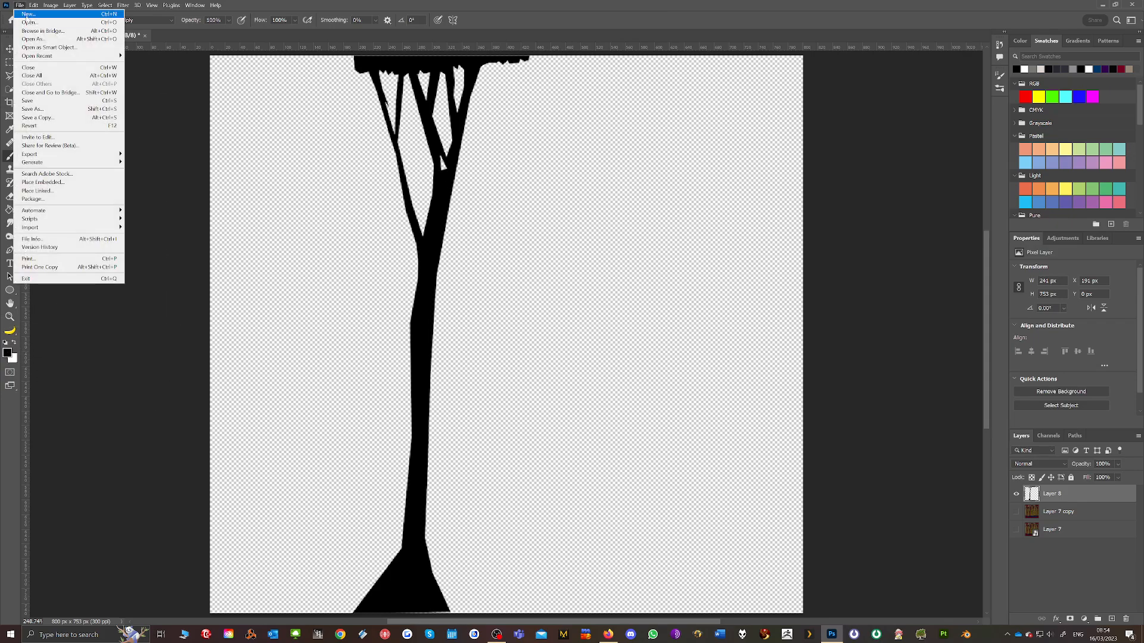
click(28, 18)
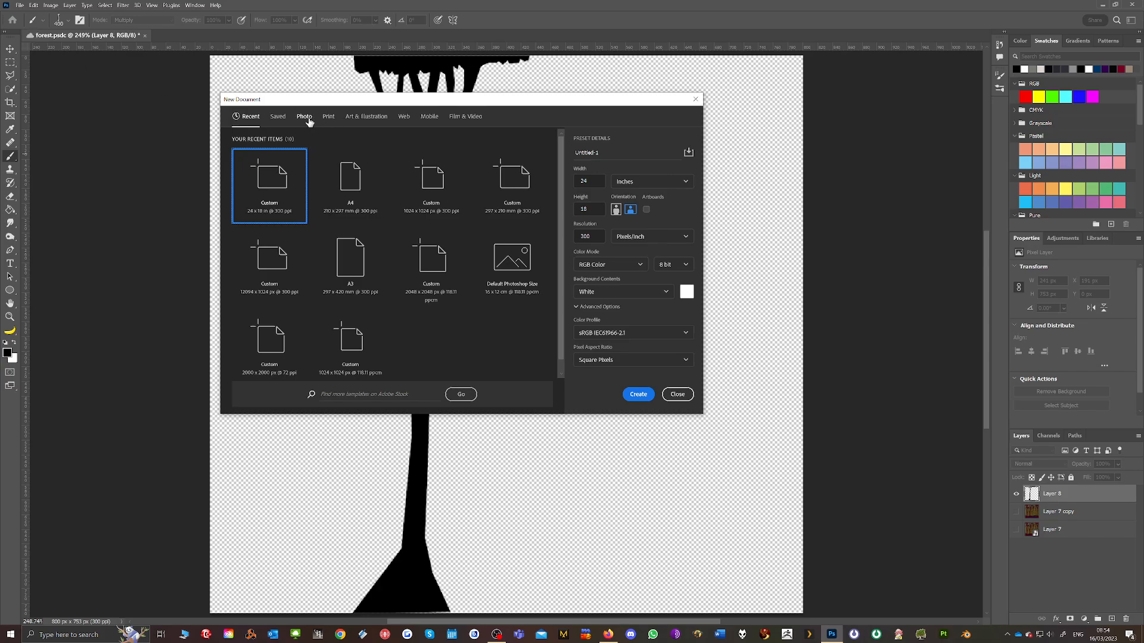
click(329, 117)
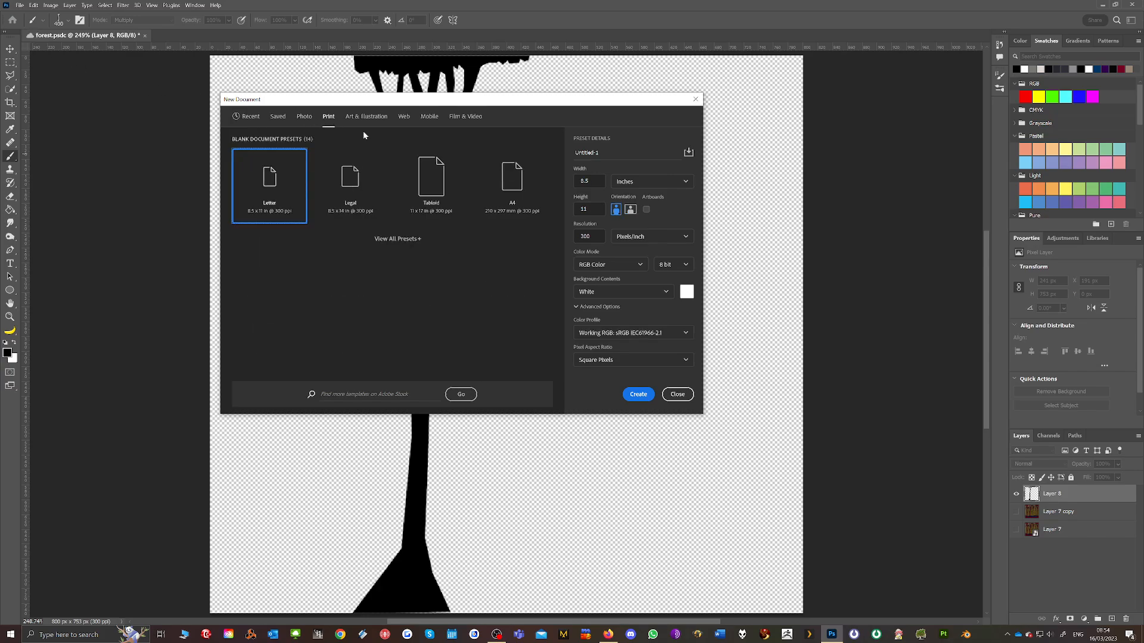
click(512, 184)
click(630, 209)
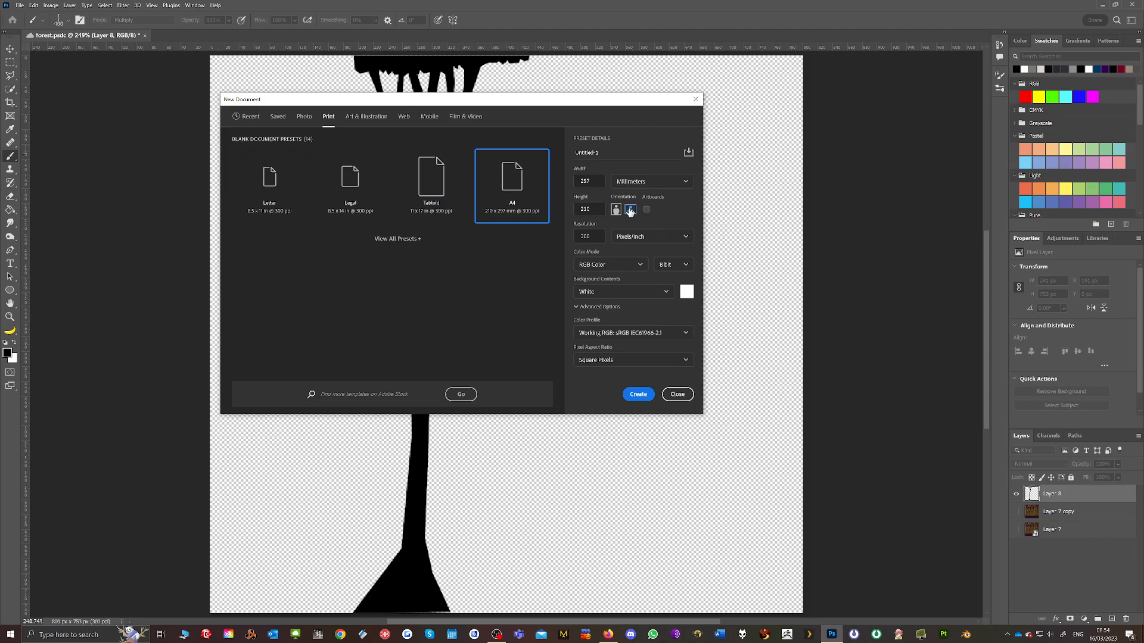
click(637, 395)
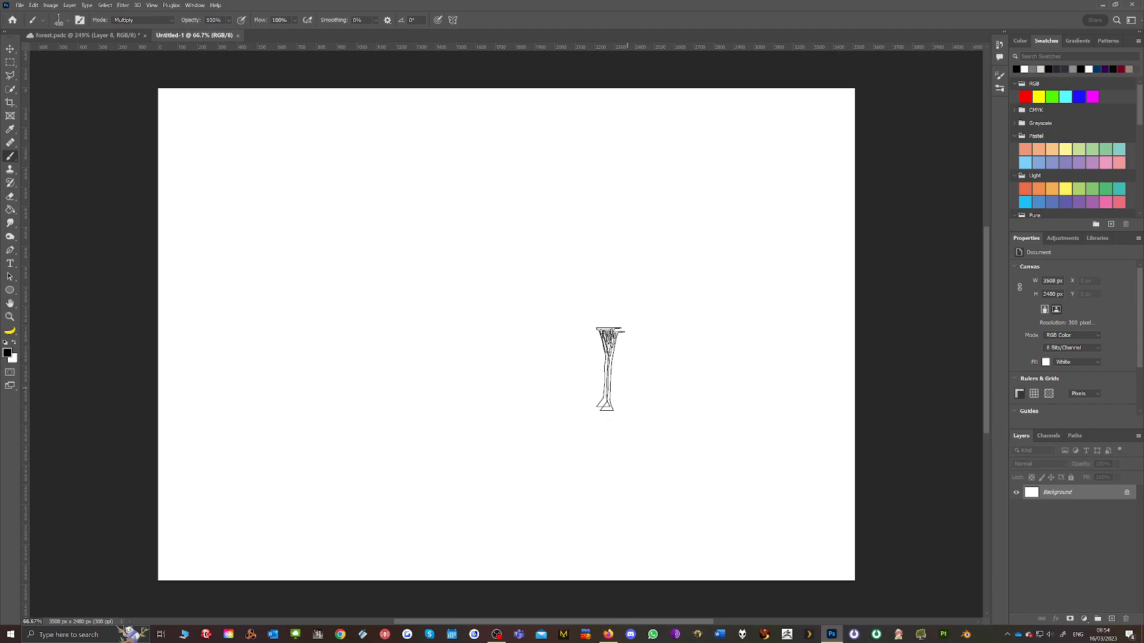
Enlarge the tree brush until it spans most of the page height, and add a new layer above the Background
key(bracketright)
key(bracketright)
key(bracketright)
key(bracketright)
key(bracketright)
key(bracketright)
key(bracketright)
key(bracketright)
key(bracketright)
key(bracketright)
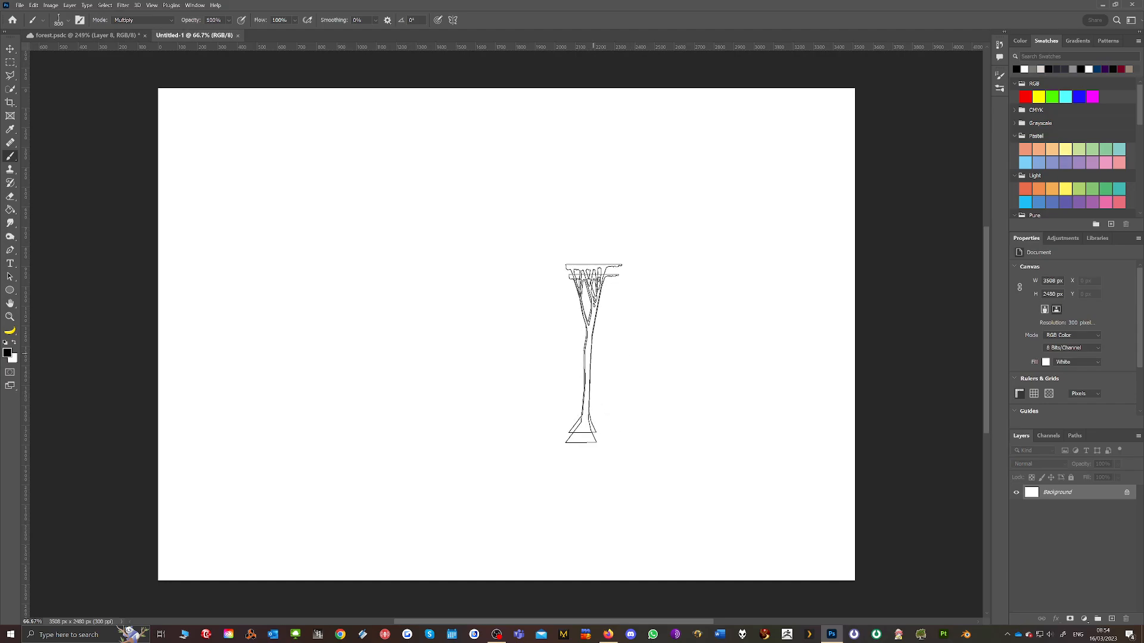
key(bracketright)
key(bracketright)
key(bracketright)
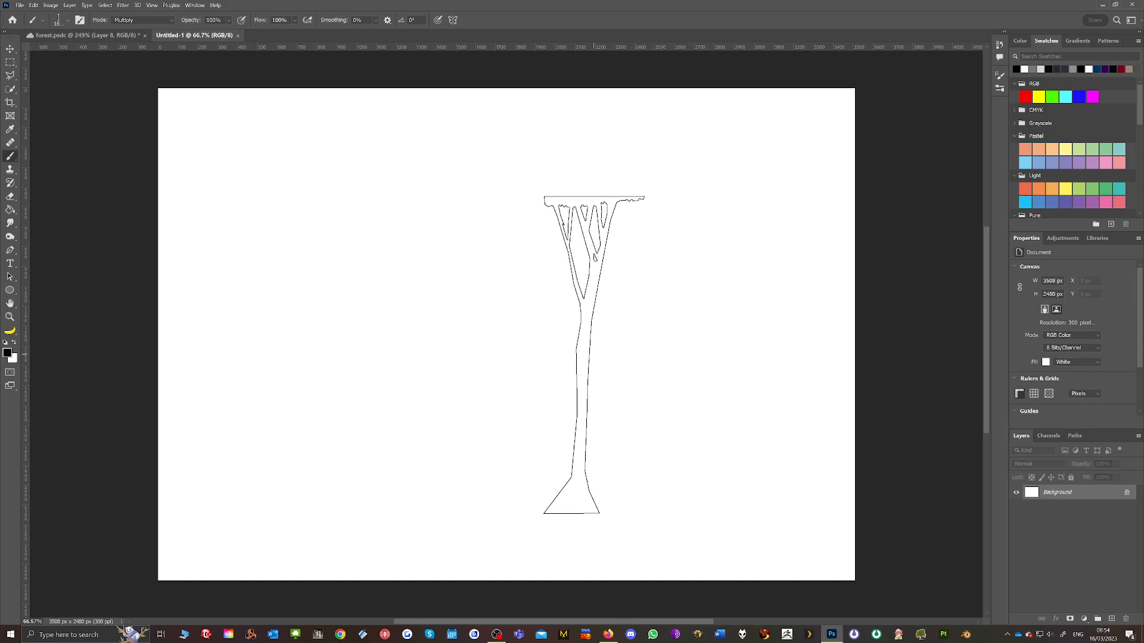
key(bracketright)
key(bracketright)
key(bracketright)
key(bracketright)
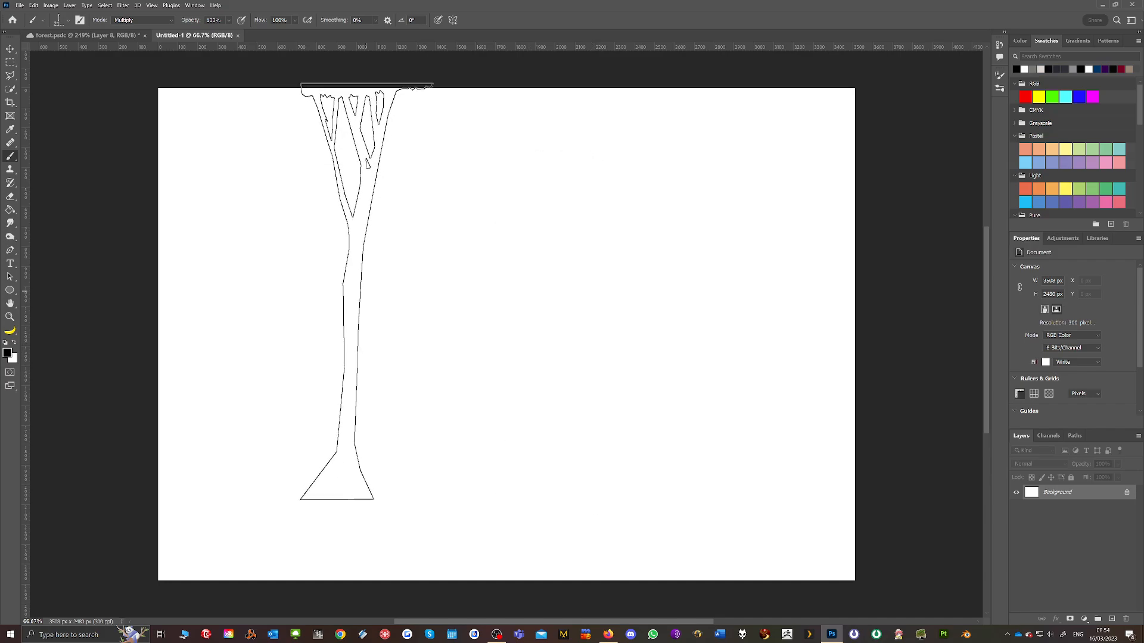
click(1112, 620)
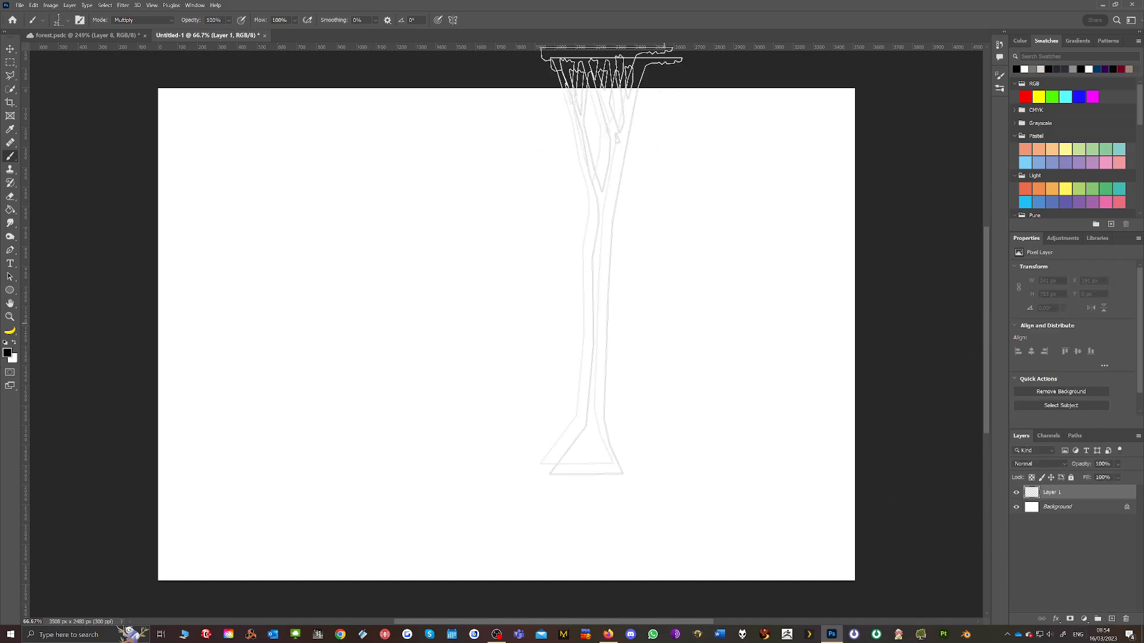
In forest.psdc, hide Layer 8 and show Layer 7 copy as a reference, and return to the new document
click(87, 37)
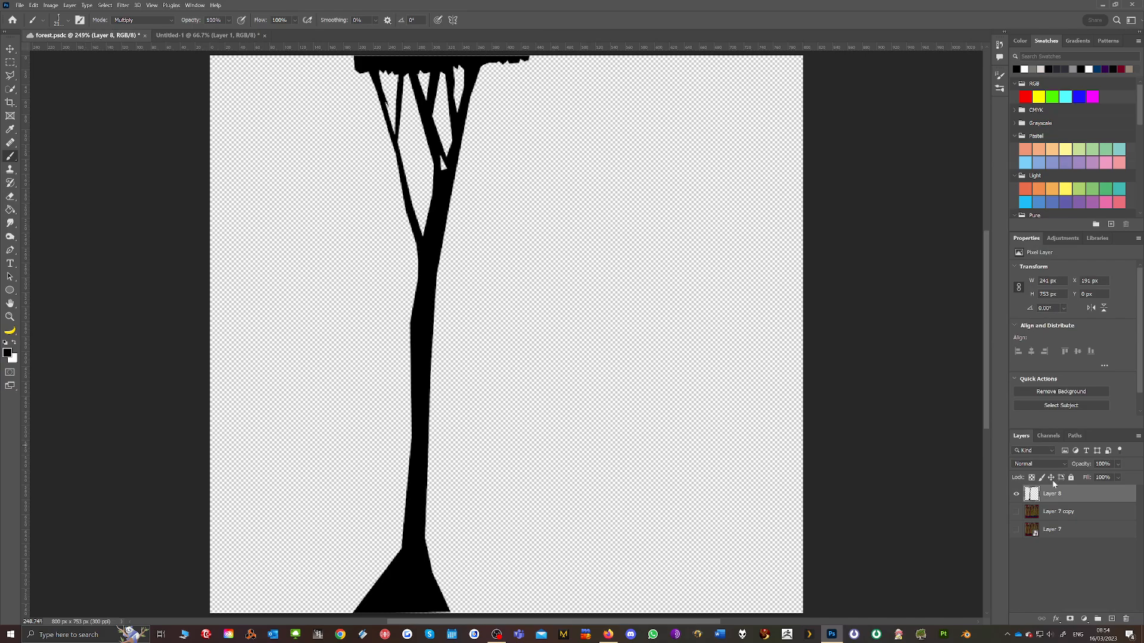
click(1014, 495)
click(1016, 512)
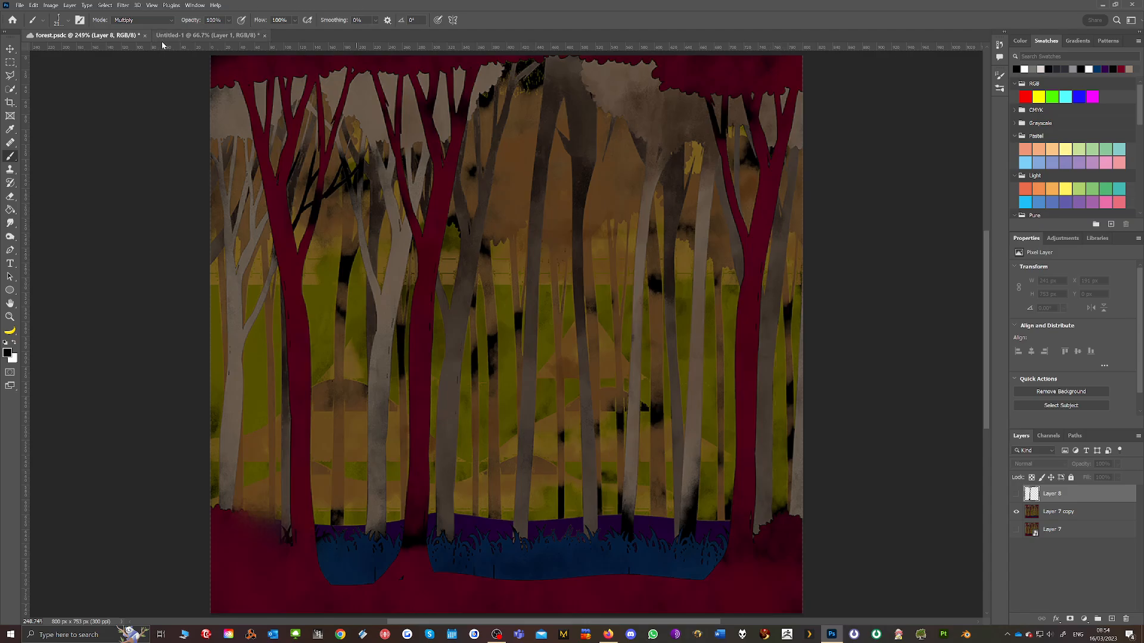
click(184, 37)
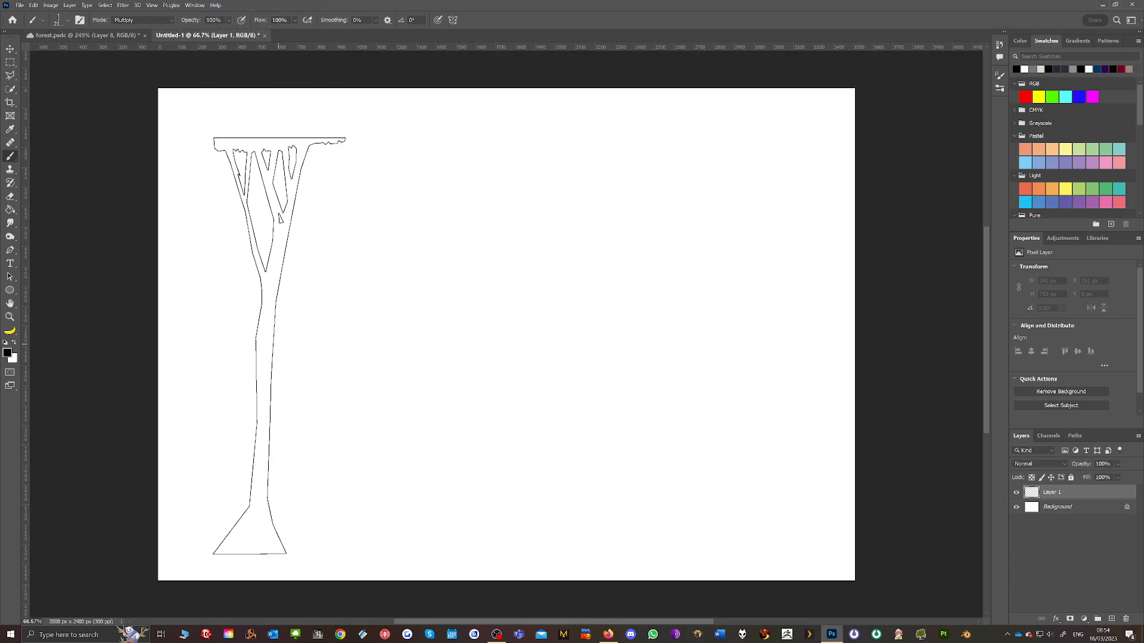
Enlarge the tree brush to 2600 px and stamp three full-height black trees, one on the page's left side and two on its right
key(bracketright)
key(bracketright)
key(bracketright)
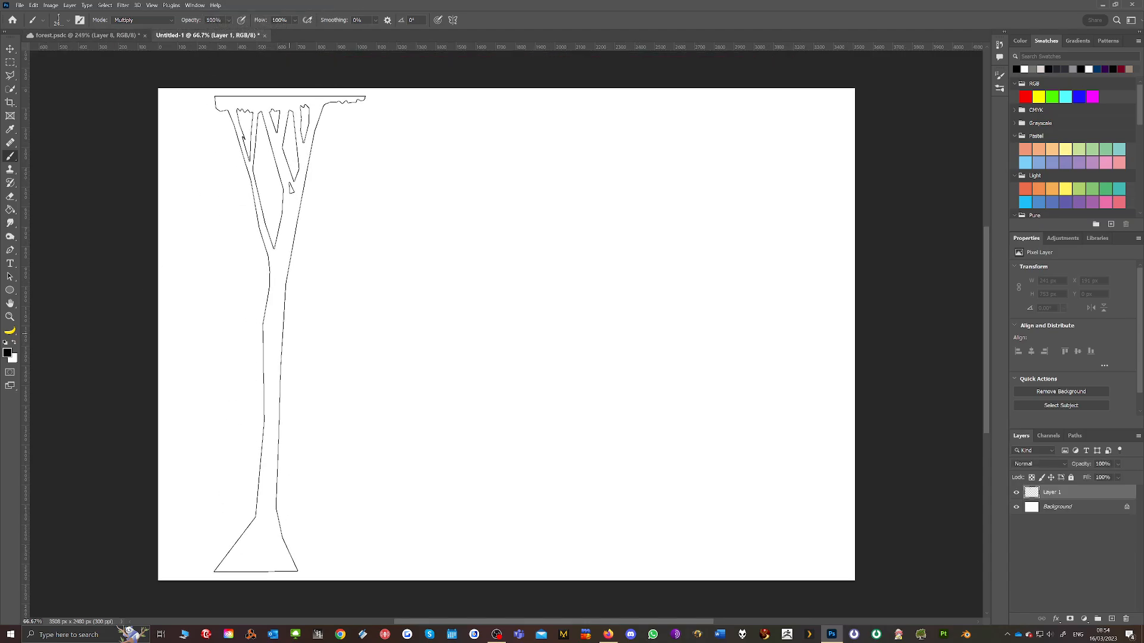
key(bracketright)
key(bracketright)
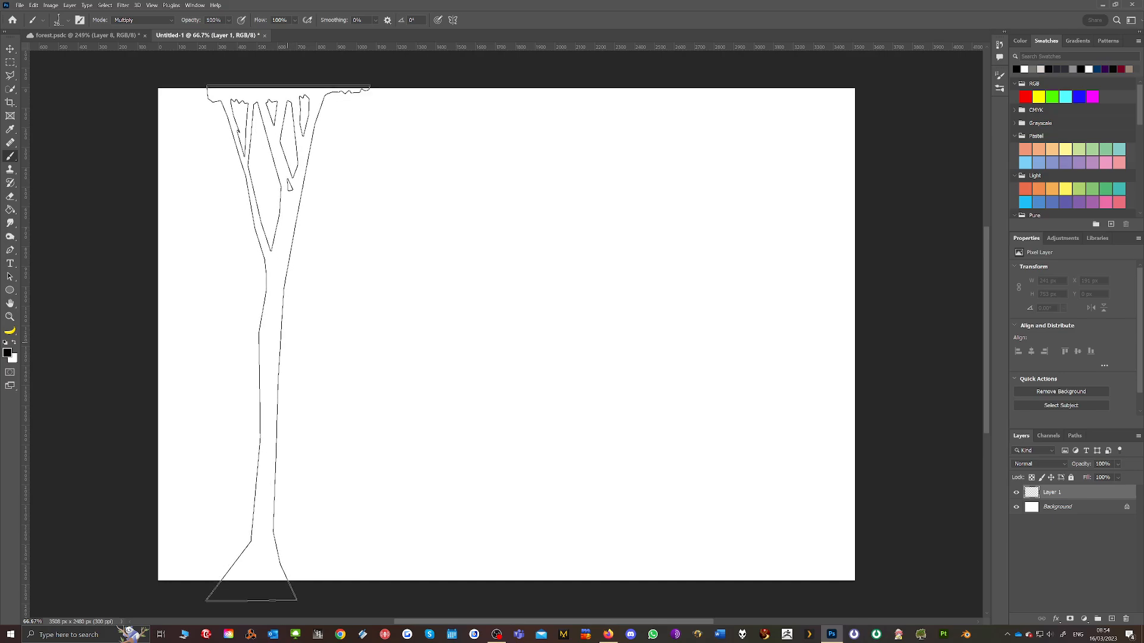
click(288, 344)
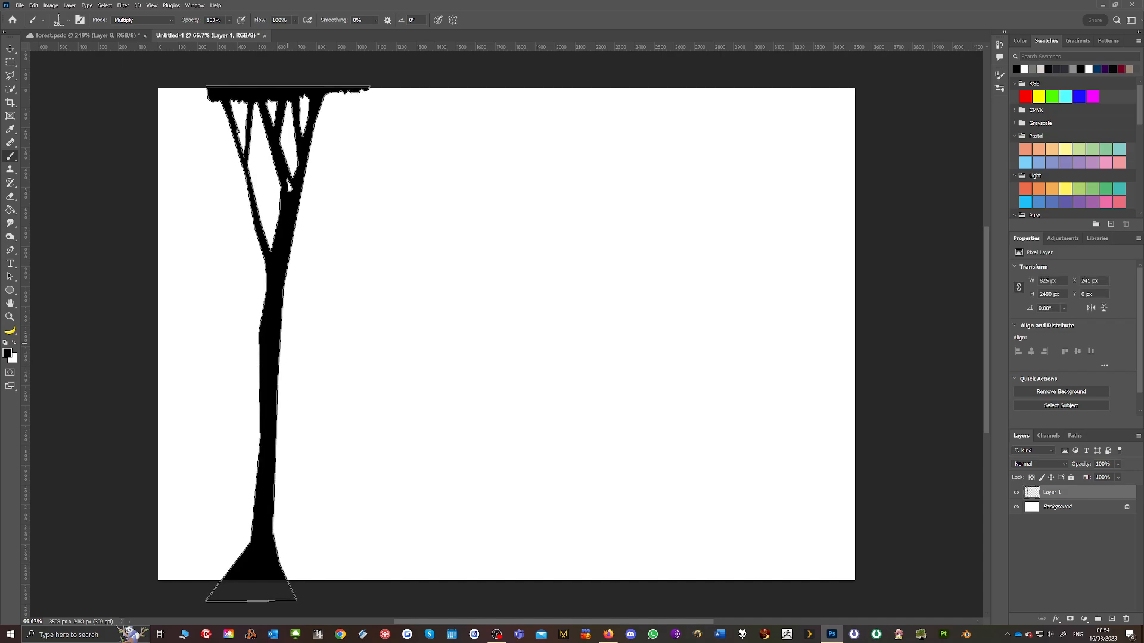
click(624, 344)
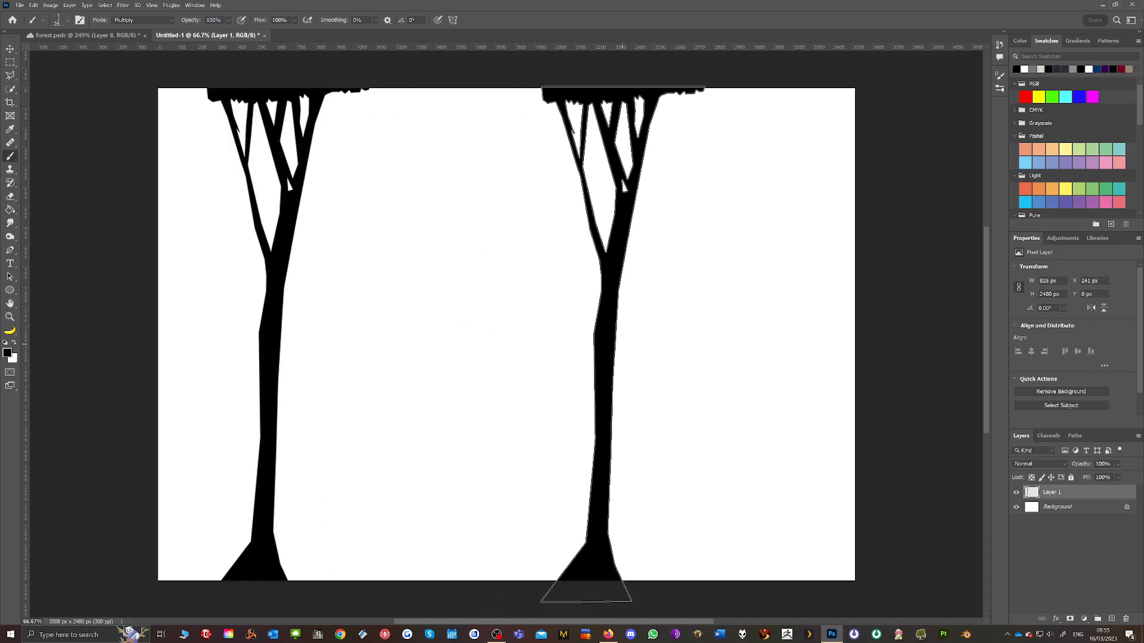
click(776, 345)
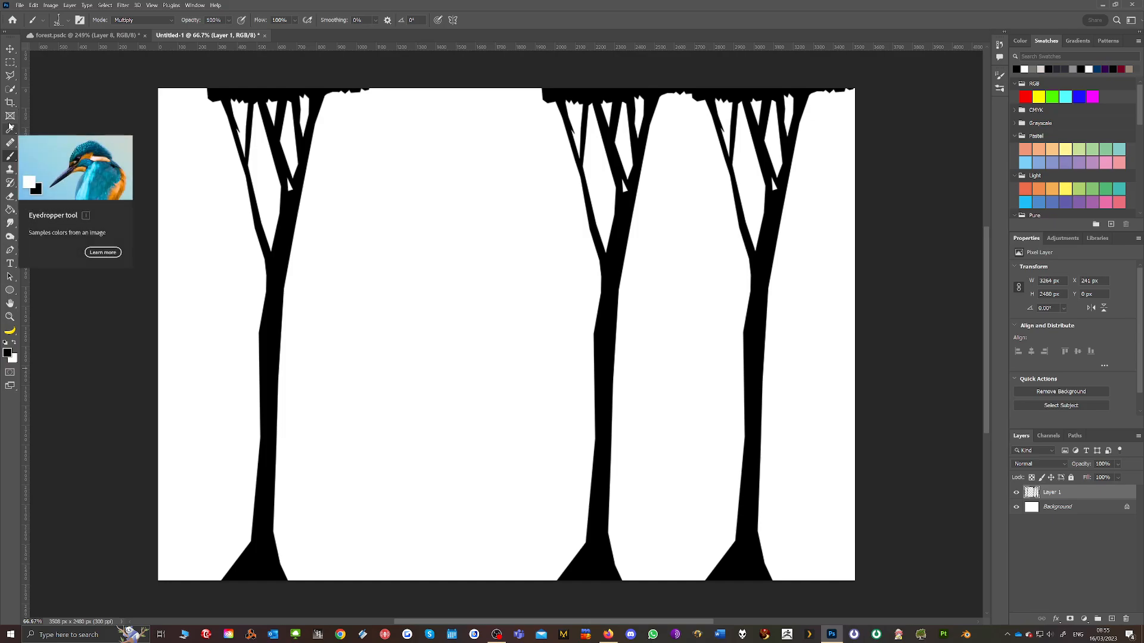
Select all the black tree shapes on Layer 1 with the Magic Wand
click(12, 91)
click(59, 108)
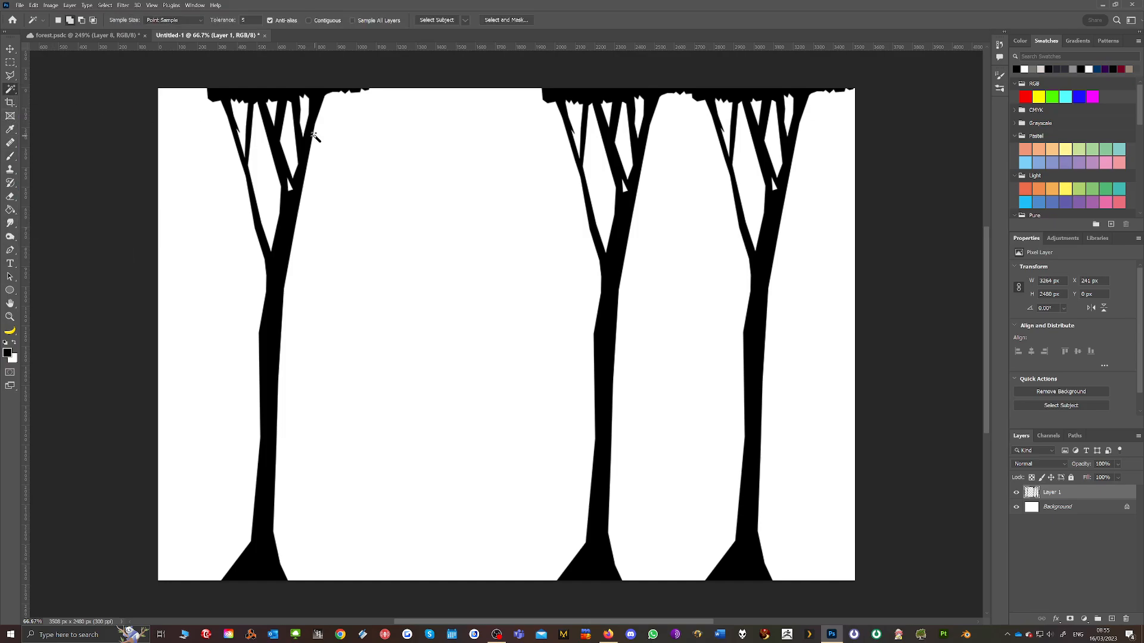
click(306, 137)
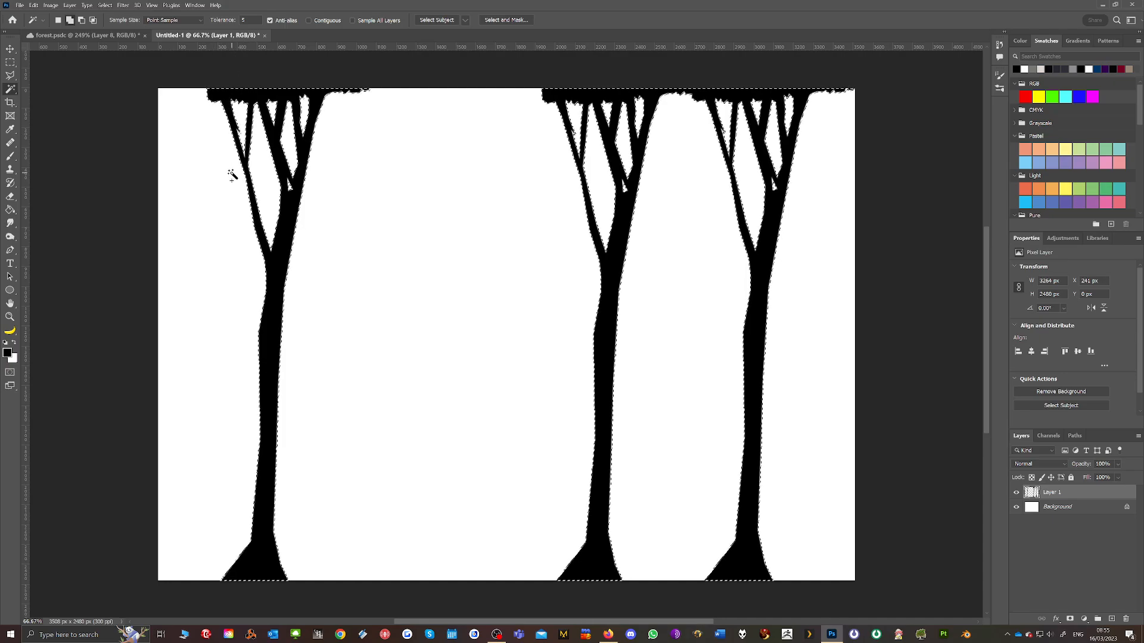
Search the brush presets for "cub" and choose the Cubircle brush for painting inside the selection
click(11, 156)
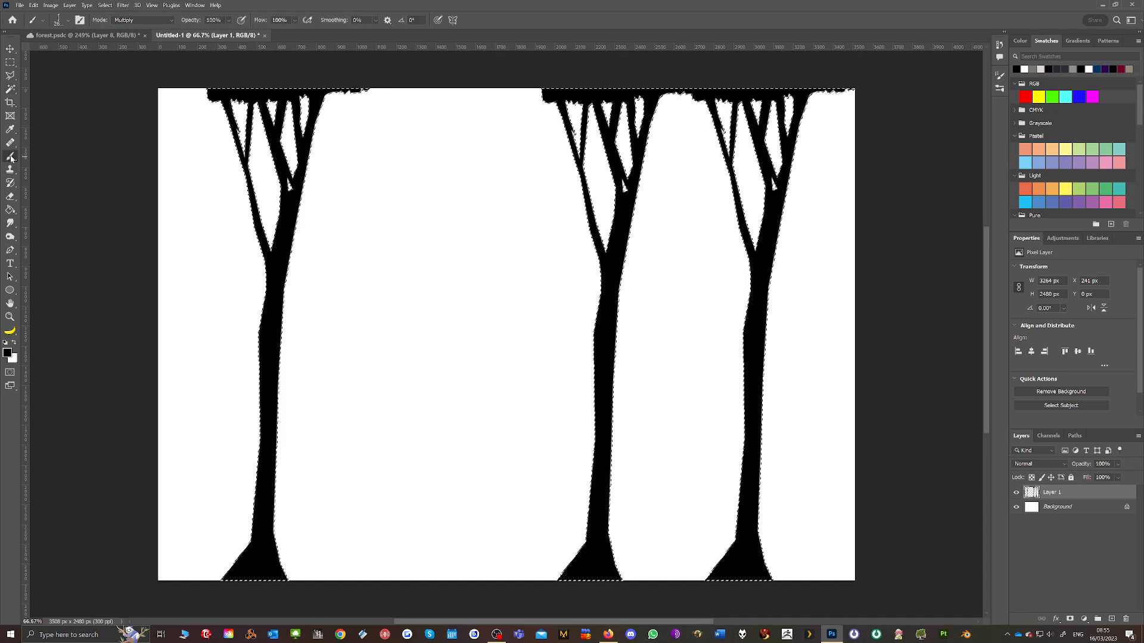
click(68, 20)
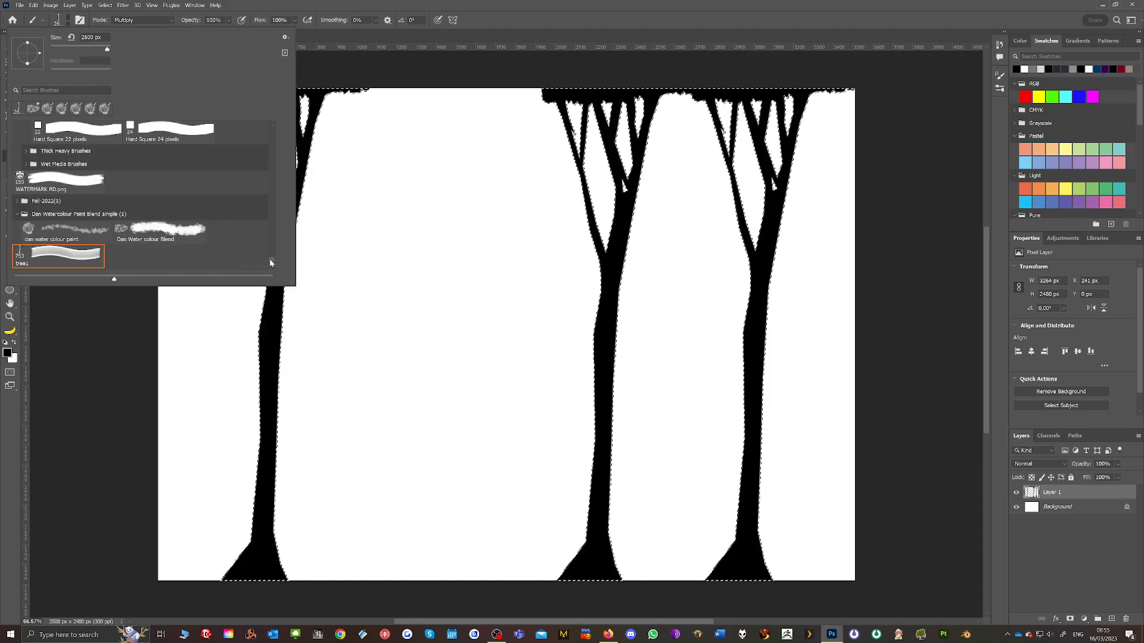
click(60, 90)
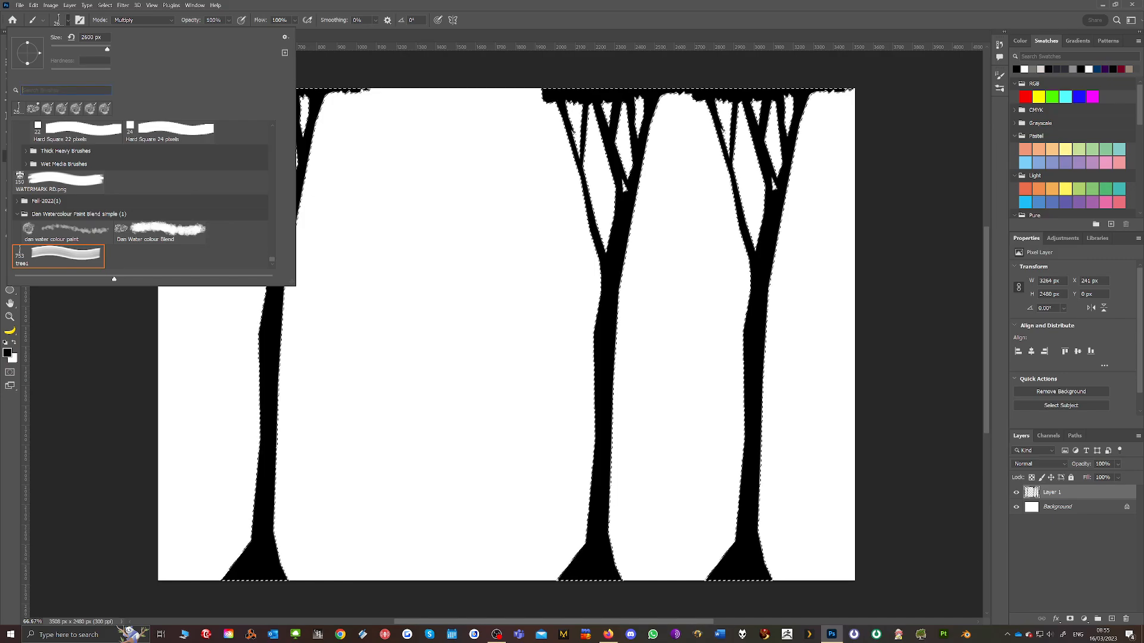
text(cub)
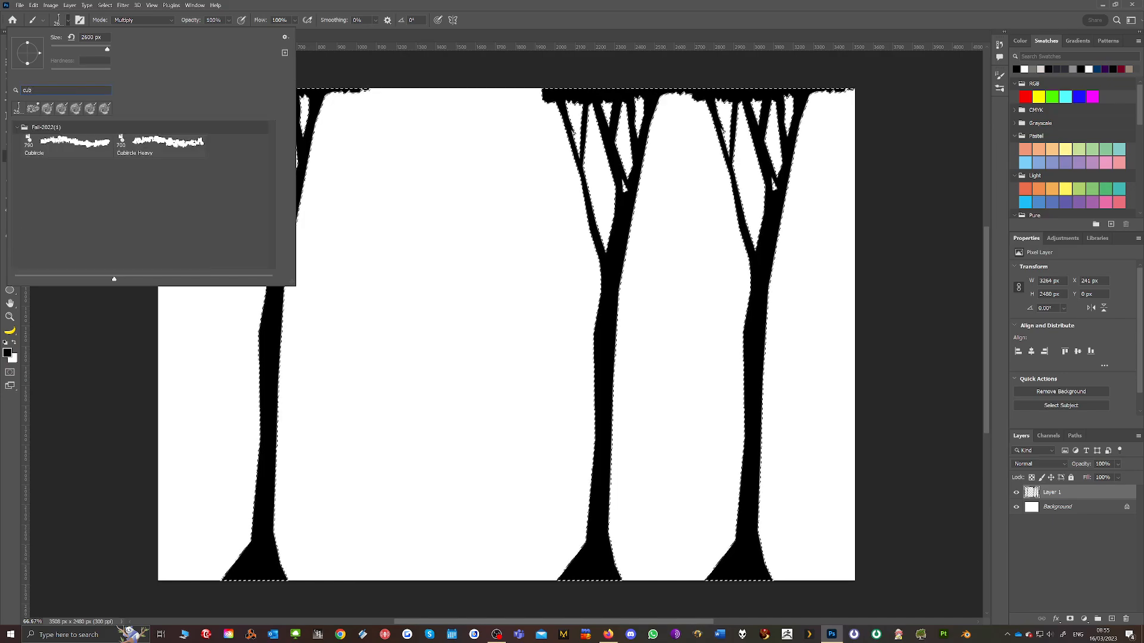
click(55, 148)
click(83, 386)
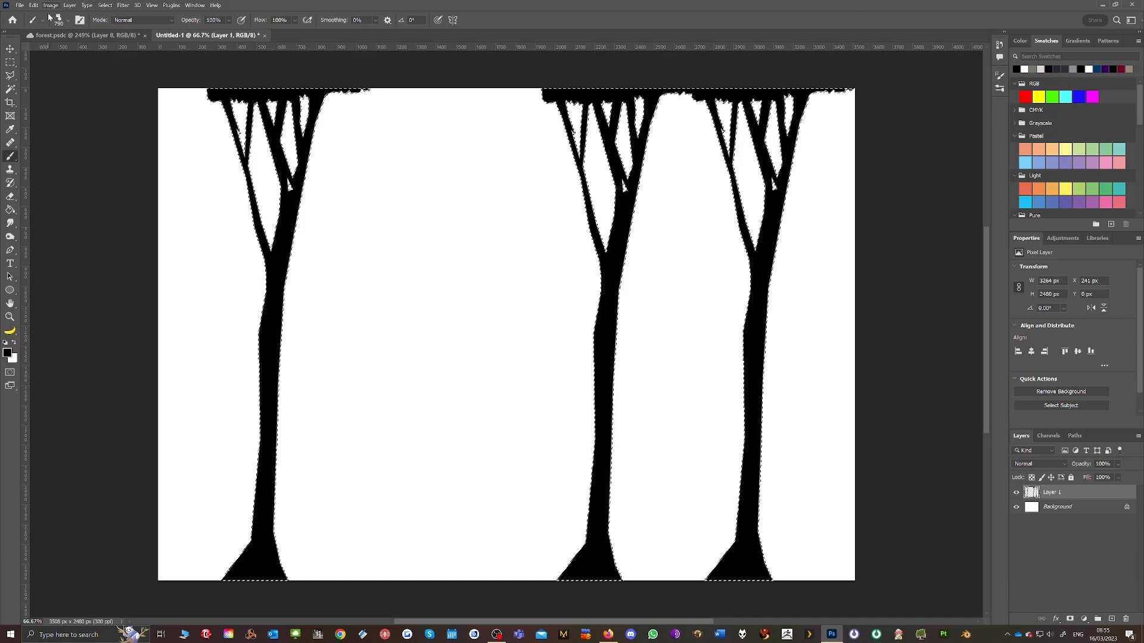
Check the forest reference and set the foreground colour to the deep violet swatch in the Dark group
click(69, 37)
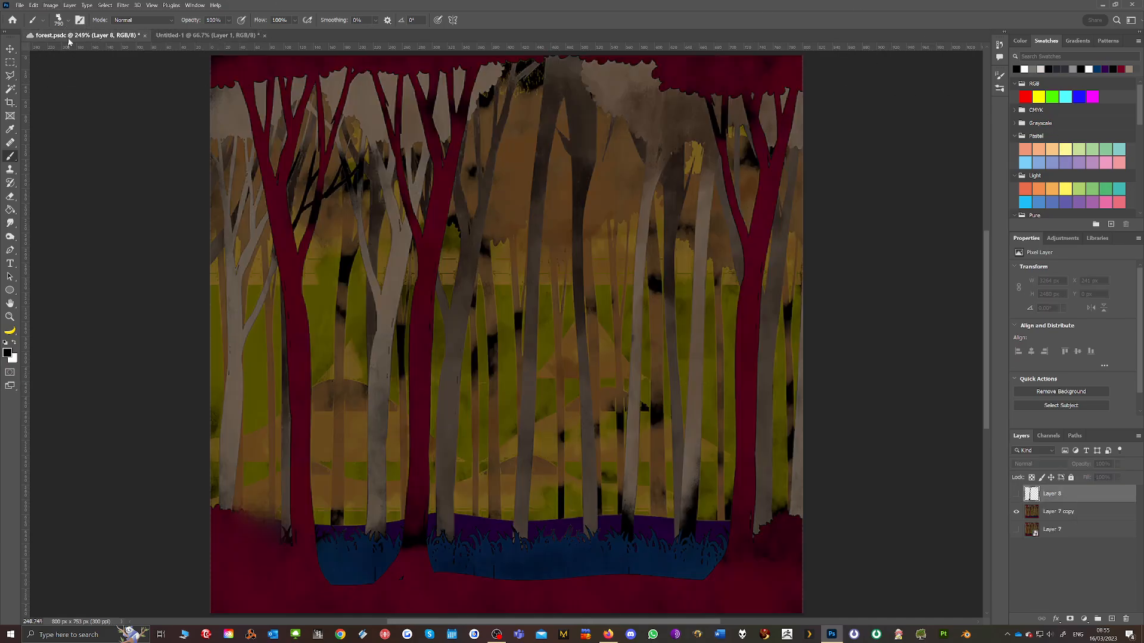
click(175, 37)
scroll(1097, 148, down, 2)
scroll(1098, 147, down, 2)
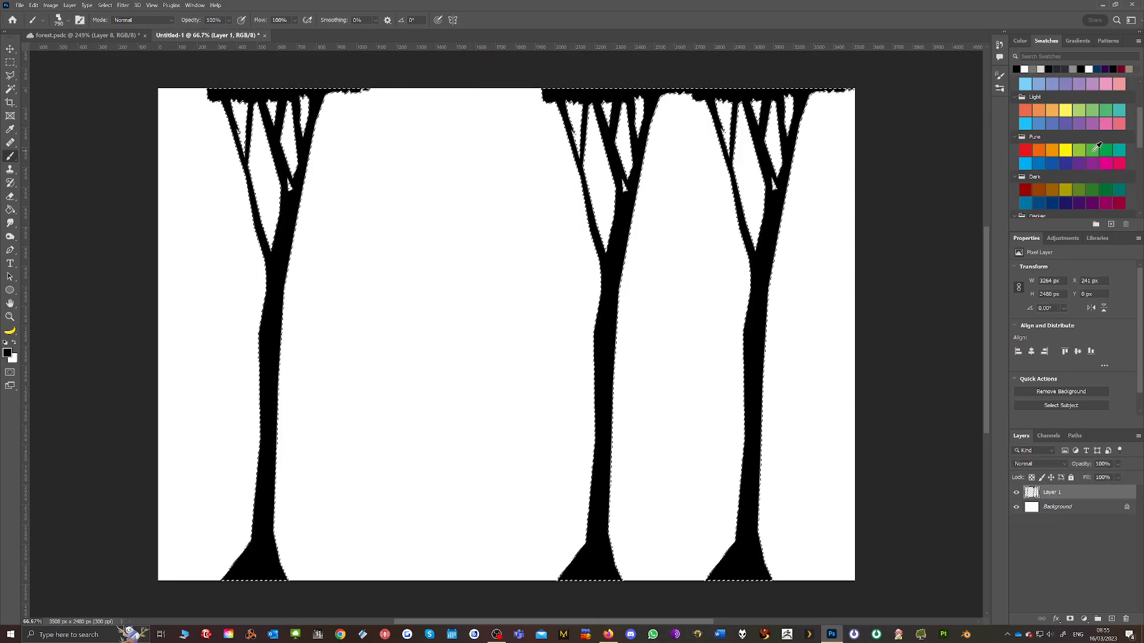
scroll(1097, 148, down, 1)
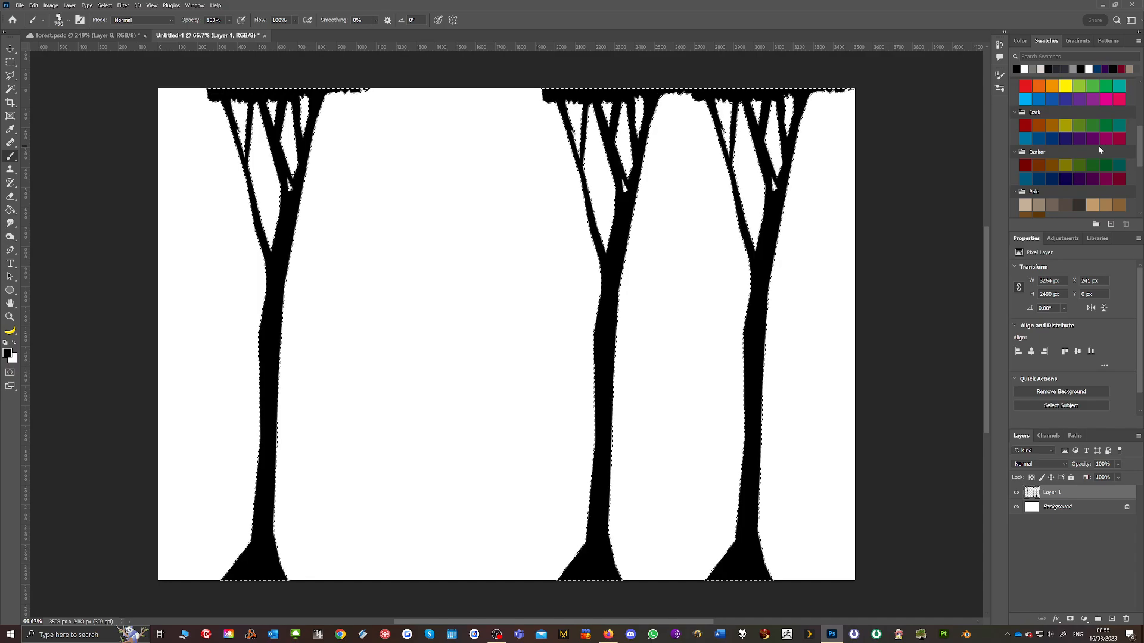
click(1079, 139)
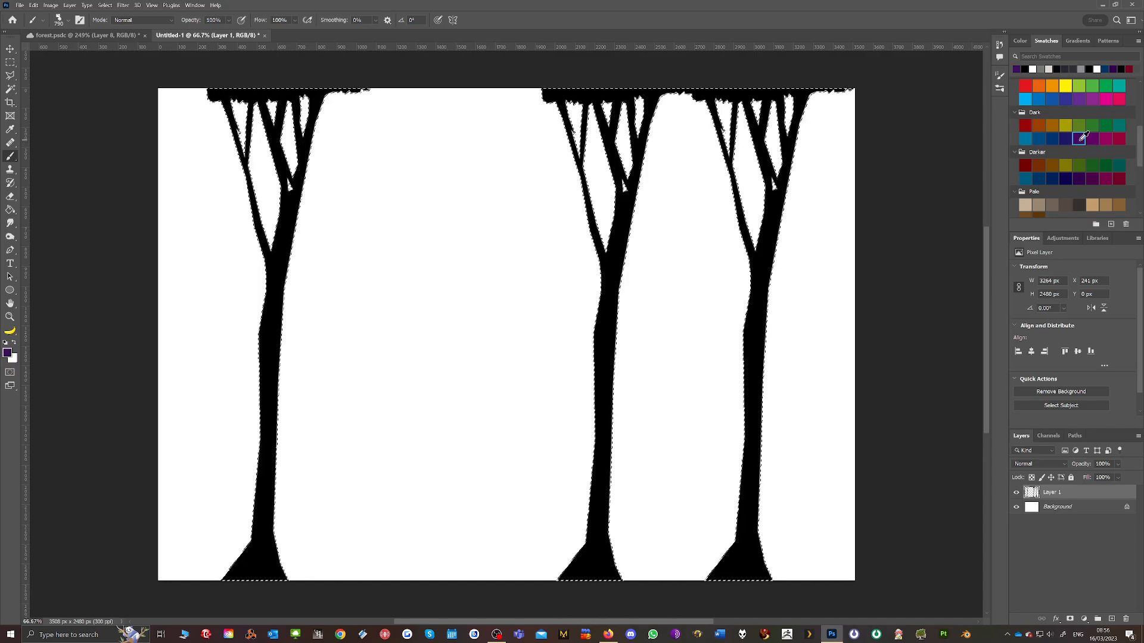
Paint textured violet over all three selected trees with the Cubircle brush, and clear the selection
mouse_move(216, 77)
mouse_down()
mouse_move(302, 100)
mouse_move(294, 124)
mouse_move(308, 143)
mouse_move(282, 194)
mouse_move(242, 195)
mouse_move(266, 217)
mouse_move(288, 277)
mouse_move(262, 356)
mouse_up()
mouse_move(262, 411)
mouse_down()
mouse_move(210, 559)
mouse_move(295, 545)
mouse_move(302, 569)
mouse_up()
mouse_move(588, 116)
mouse_down()
mouse_move(560, 93)
mouse_move(557, 165)
mouse_move(608, 111)
mouse_move(551, 147)
mouse_move(530, 224)
mouse_move(602, 211)
mouse_move(670, 278)
mouse_move(647, 165)
mouse_move(657, 227)
mouse_move(520, 280)
mouse_move(672, 490)
mouse_move(664, 503)
mouse_move(613, 395)
mouse_move(635, 543)
mouse_move(689, 518)
mouse_move(589, 581)
mouse_move(691, 590)
mouse_move(802, 550)
mouse_move(778, 564)
mouse_move(794, 479)
mouse_move(765, 464)
mouse_move(756, 373)
mouse_move(797, 355)
mouse_move(810, 308)
mouse_move(726, 229)
mouse_move(807, 232)
mouse_move(822, 141)
mouse_move(686, 144)
mouse_move(688, 91)
mouse_move(800, 108)
mouse_up()
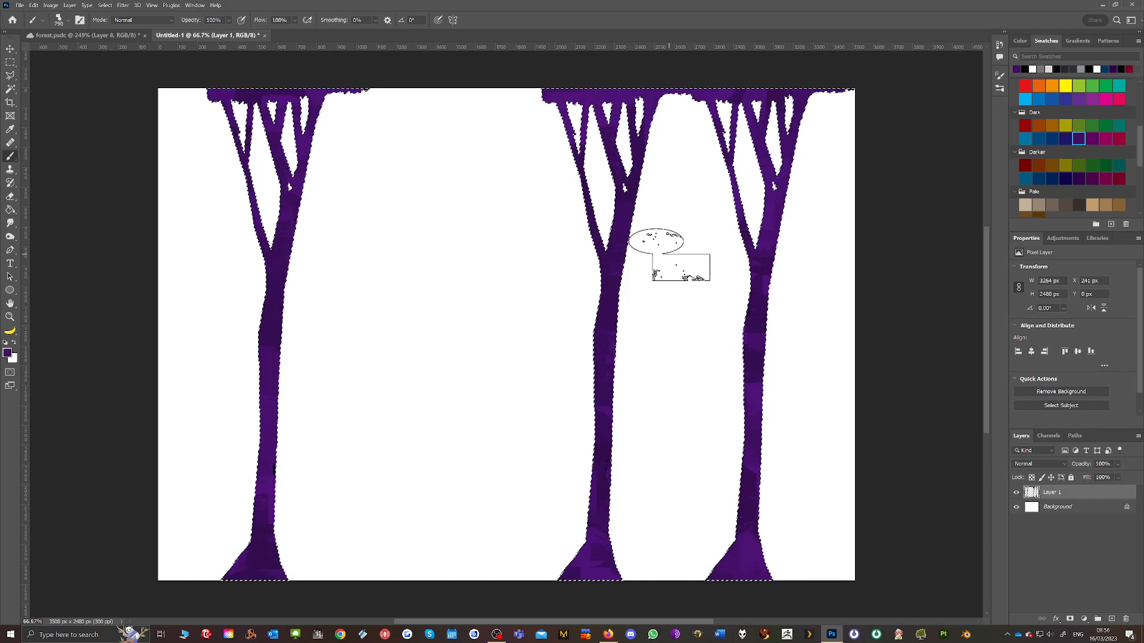
key(ctrl+d)
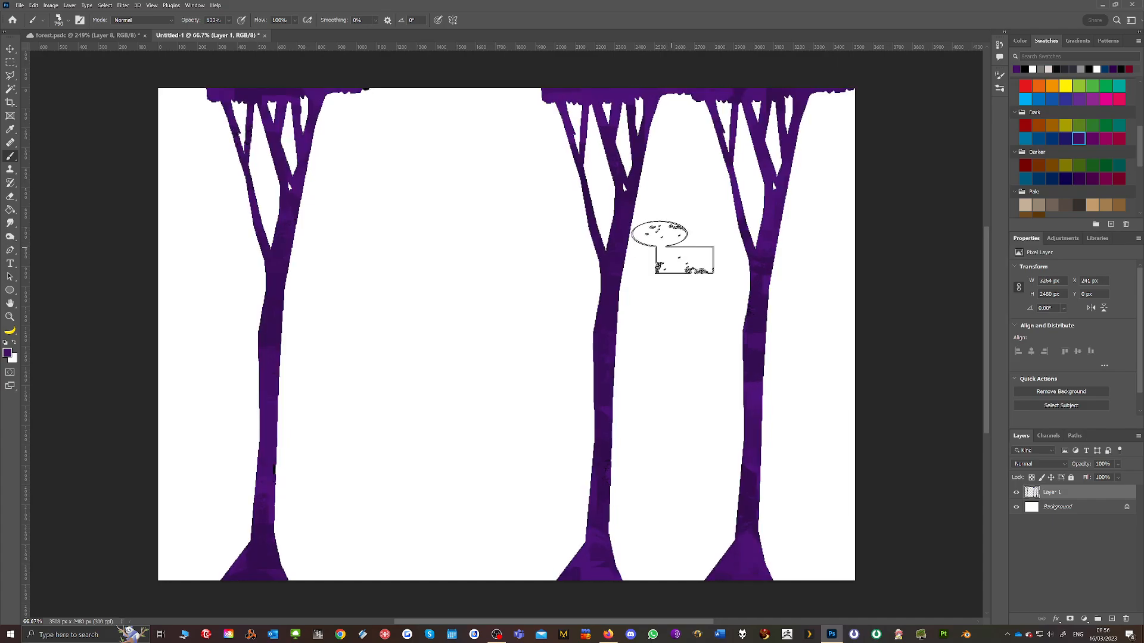
Add a new layer beneath Layer 1 and choose the tree1 brush for painting on it
click(1112, 619)
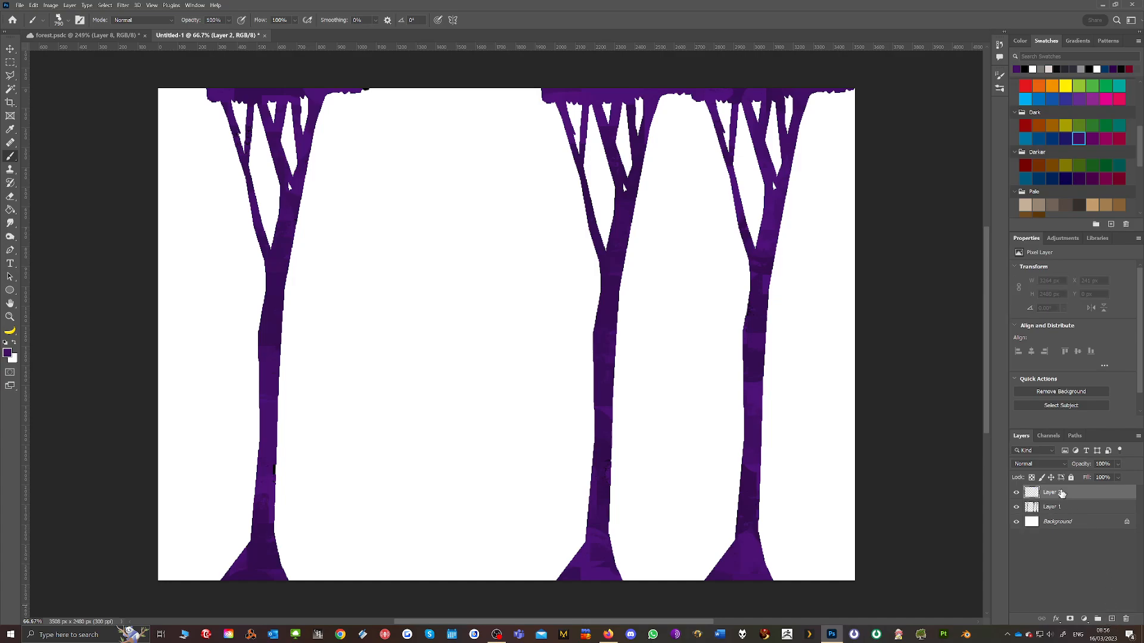
drag(1062, 493, 1065, 524)
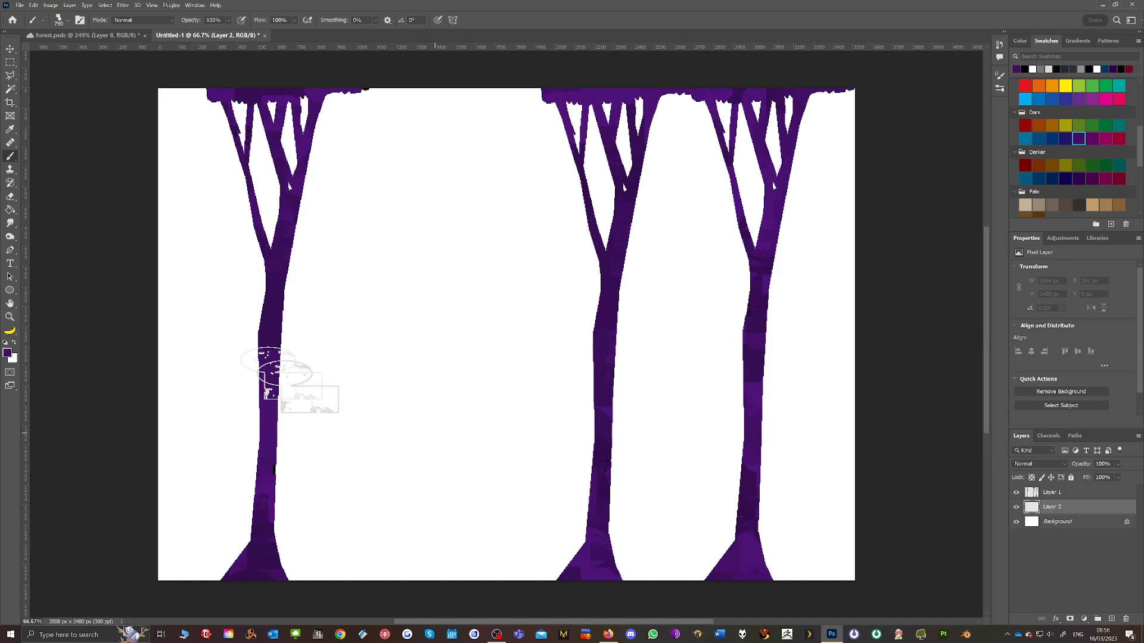
click(68, 19)
scroll(137, 168, down, 3)
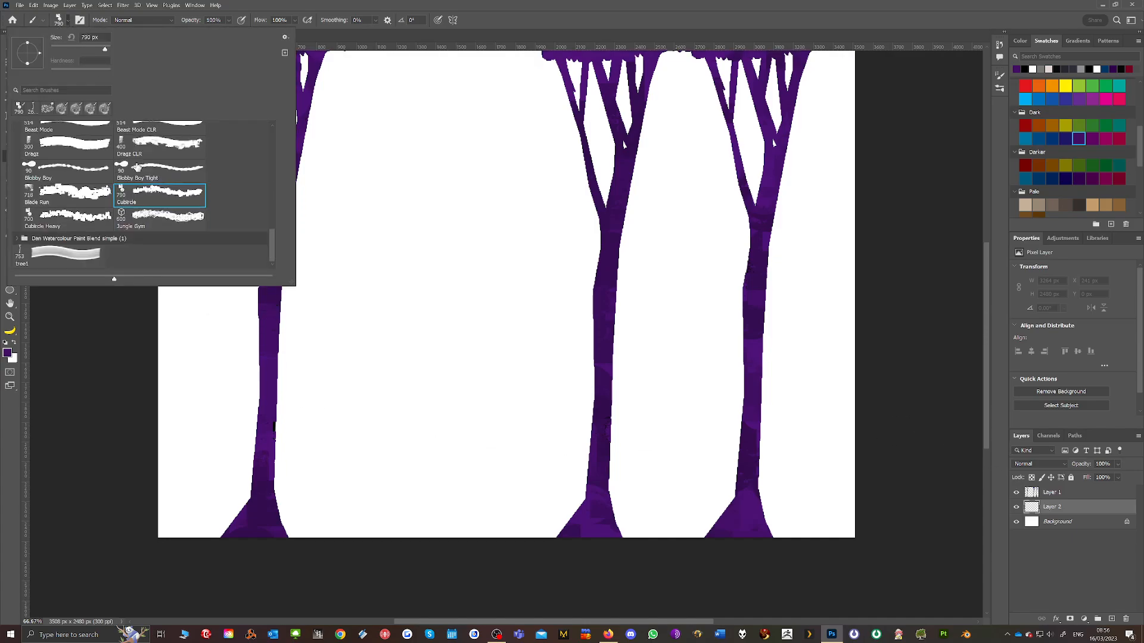
click(85, 249)
click(68, 444)
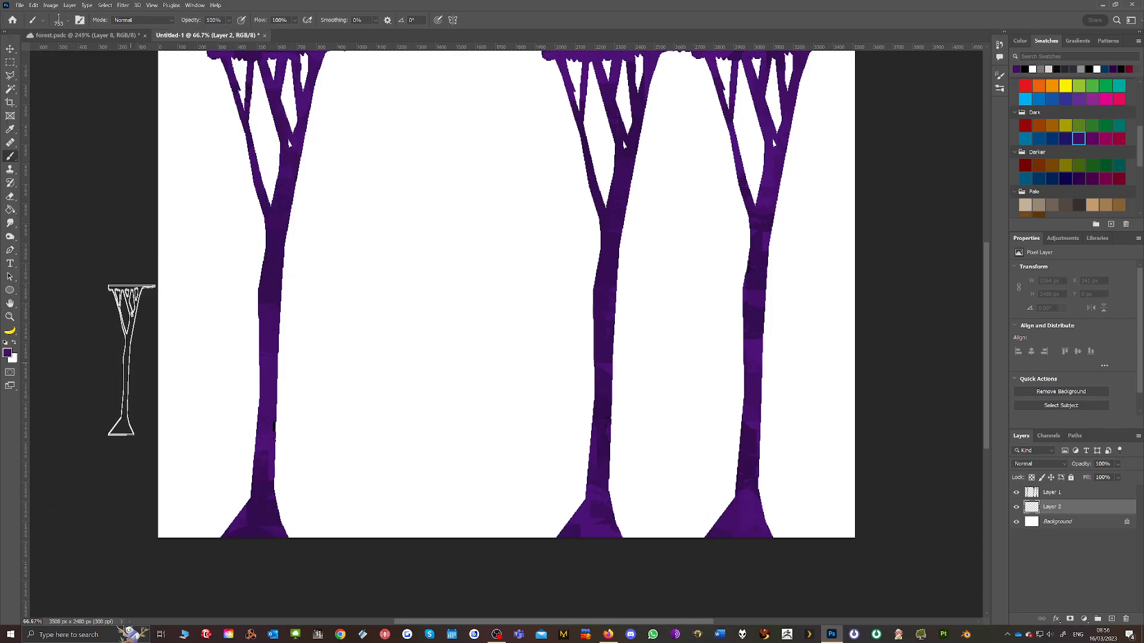
Enlarge the tree1 brush and stamp a violet tree about 2100 px tall at the page's left edge on Layer 2
key(bracketright)
key(bracketright)
key(bracketright)
key(bracketright)
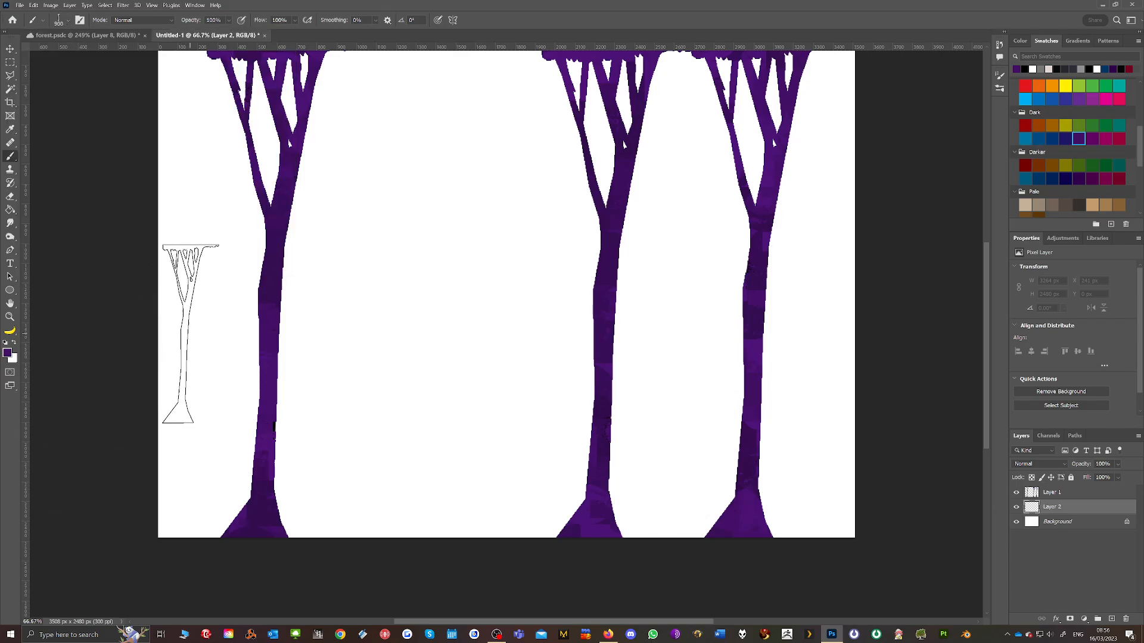
key(bracketright)
key(bracketright)
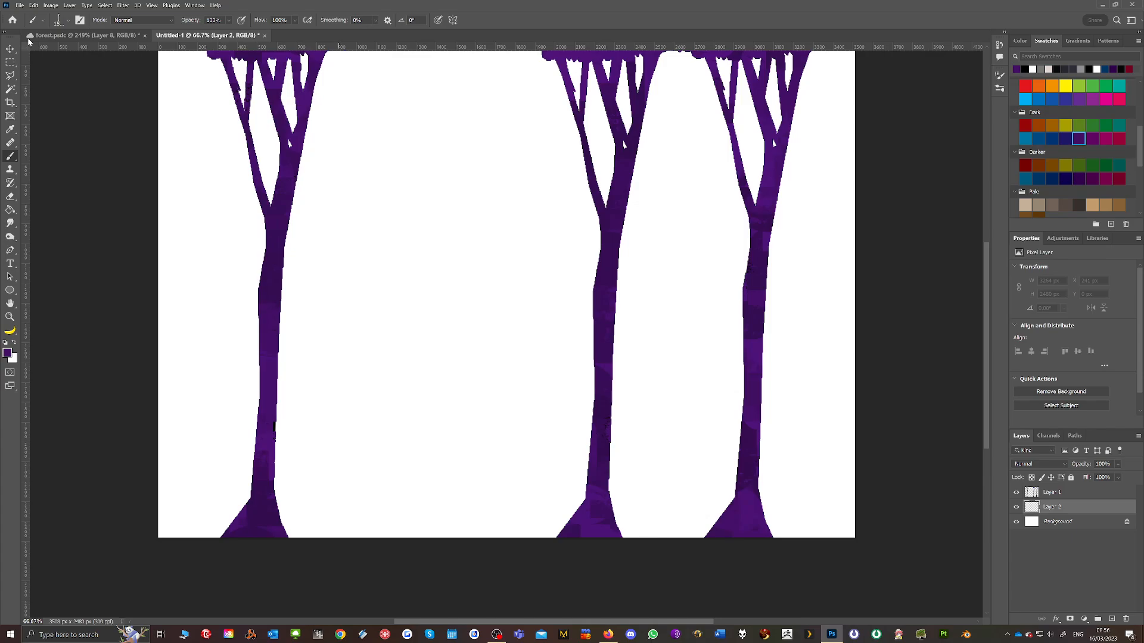
click(61, 36)
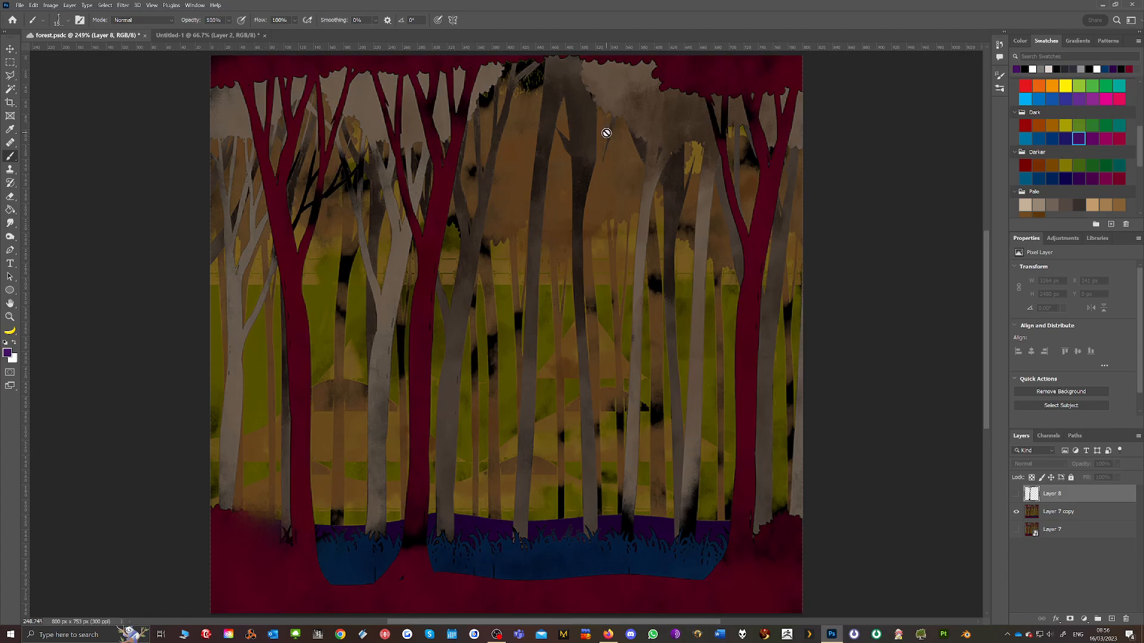
click(179, 37)
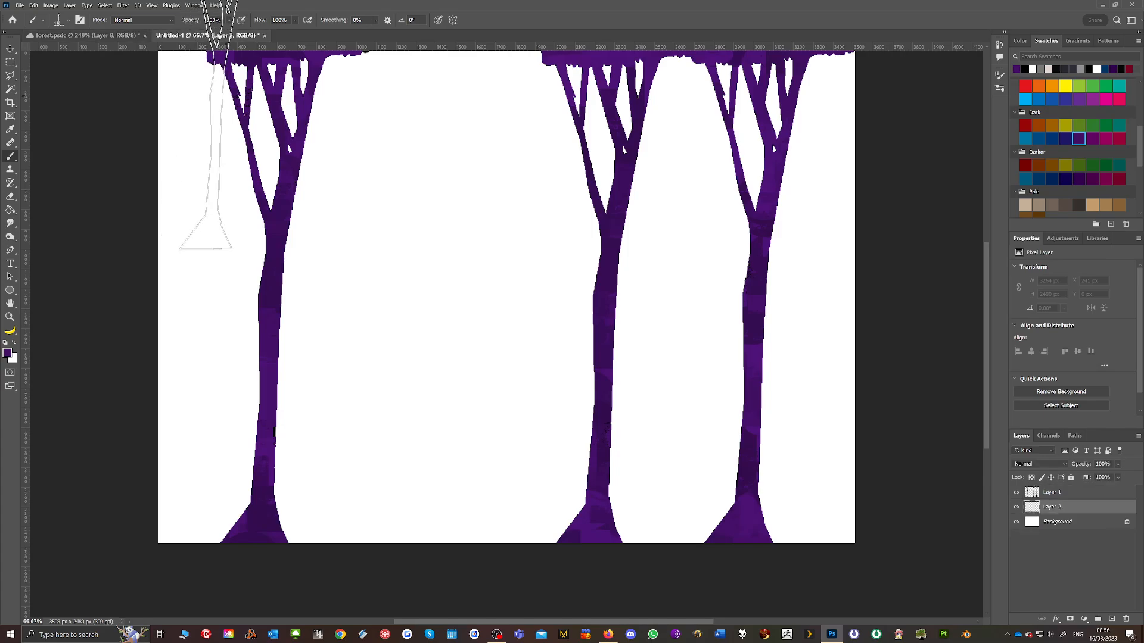
key(bracketright)
key(bracketright)
key(bracketright)
key(bracketright)
key(bracketright)
key(bracketright)
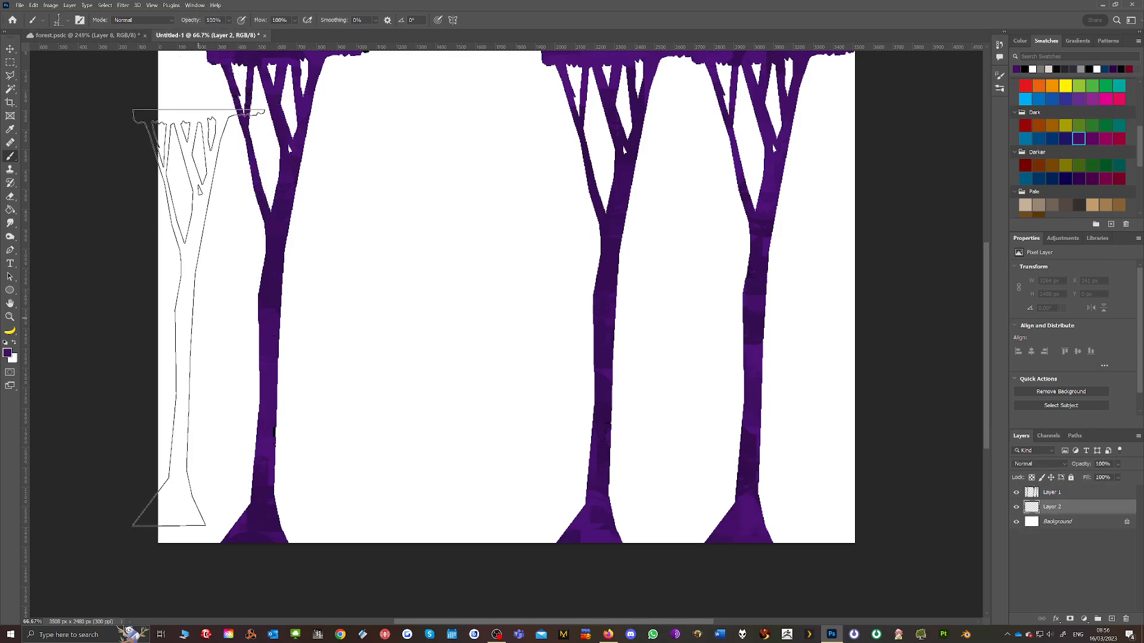
click(194, 304)
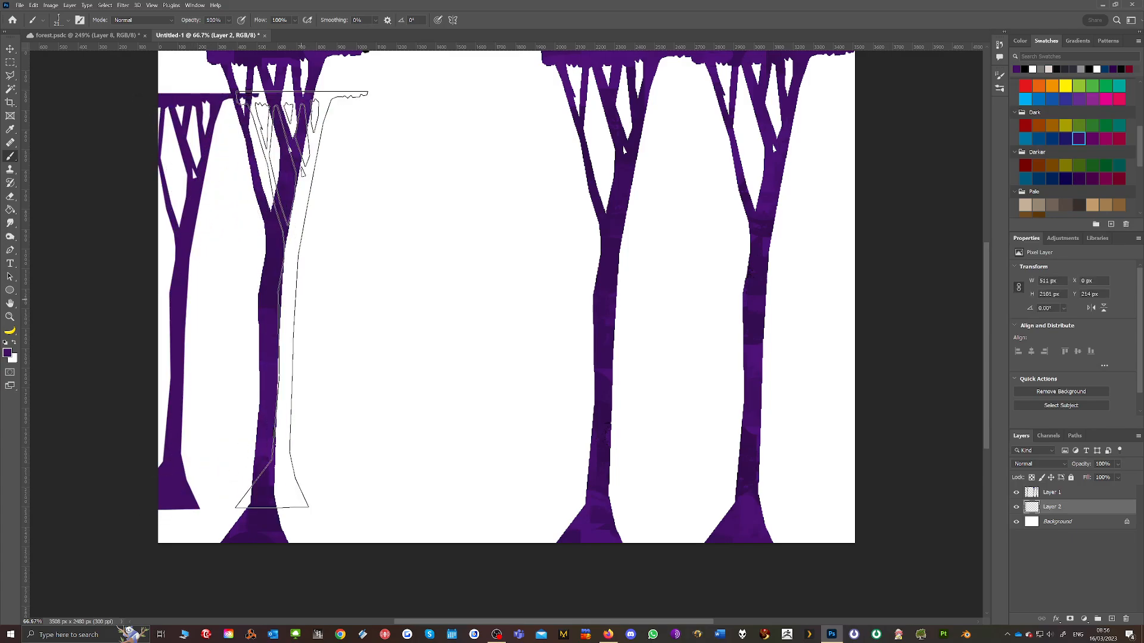
Undo the violet stamp and stamp a row of black trees with the tree1 brush across the page's full width on Layer 2
key(ctrl+z)
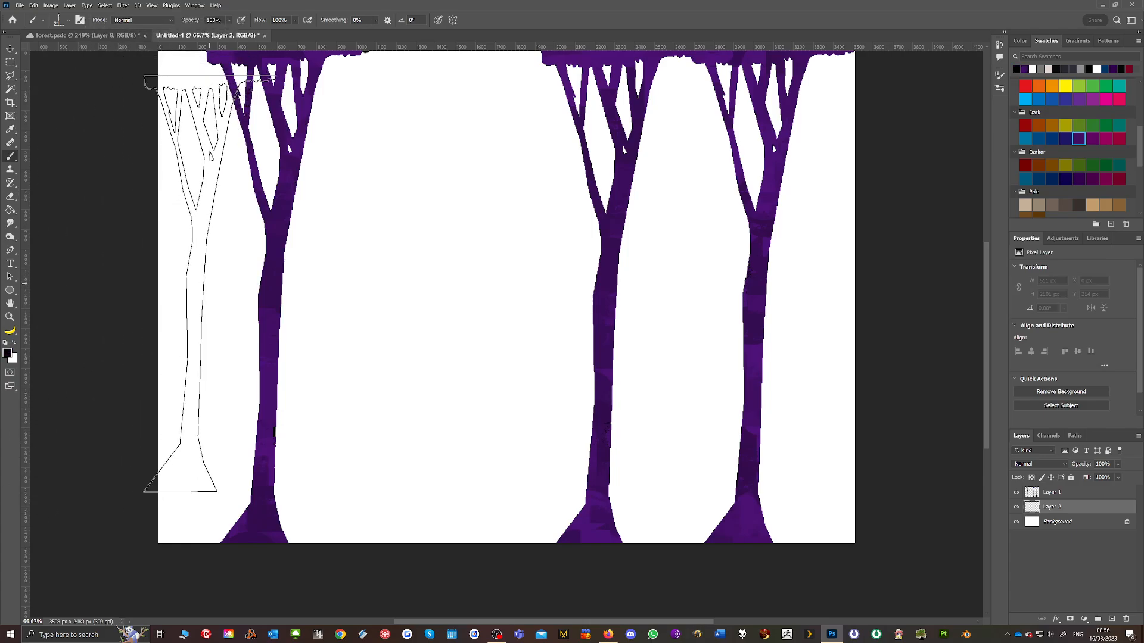
click(201, 289)
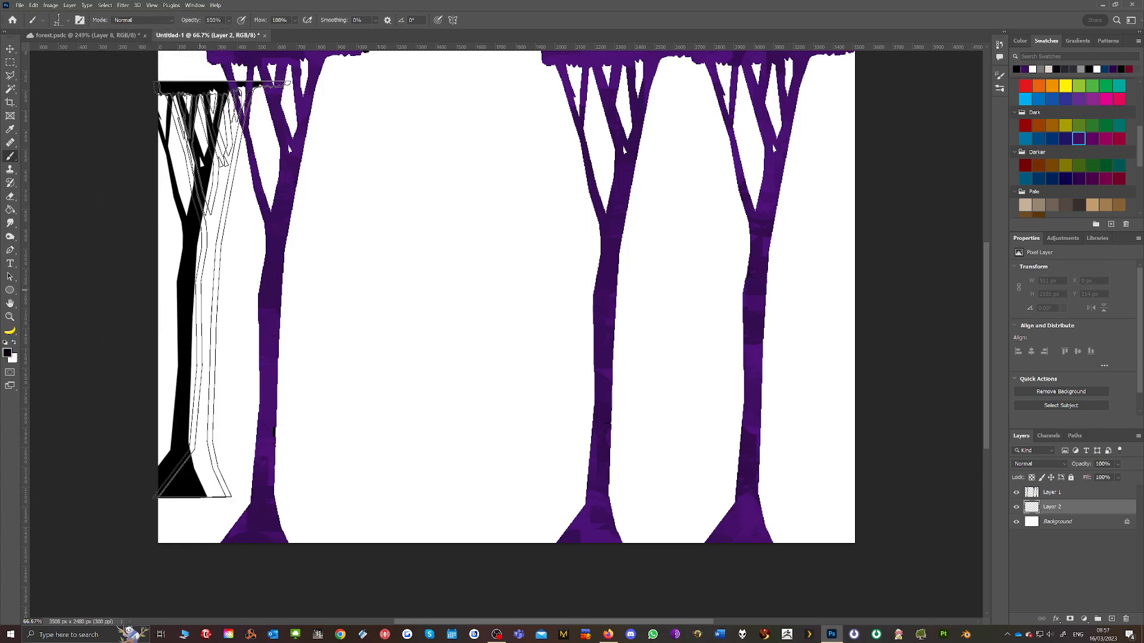
click(342, 291)
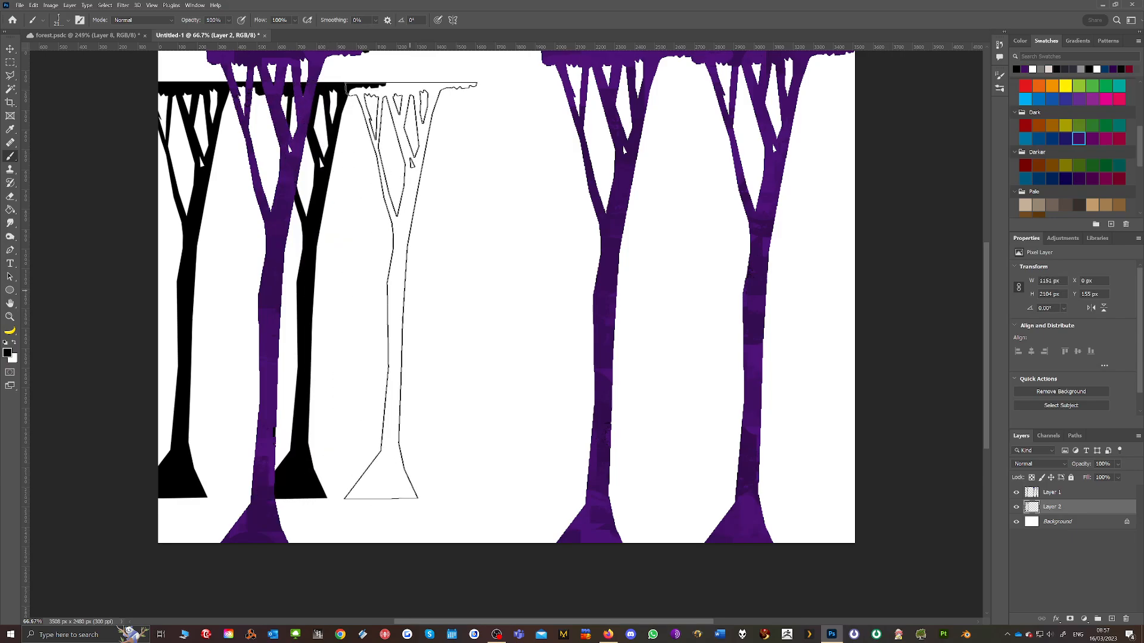
click(411, 290)
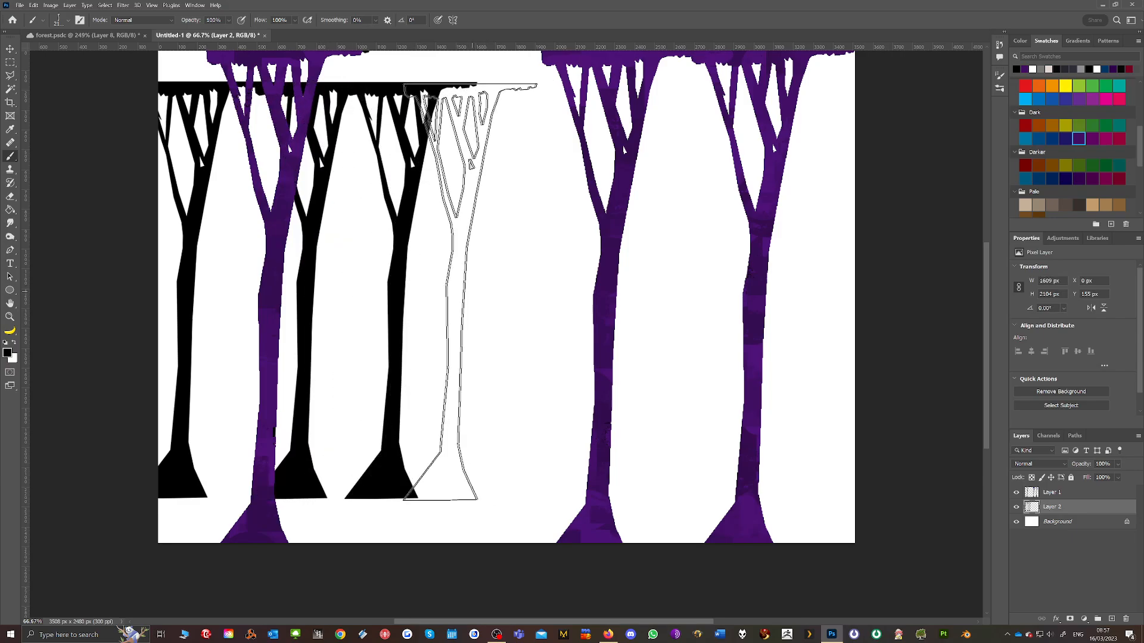
click(453, 290)
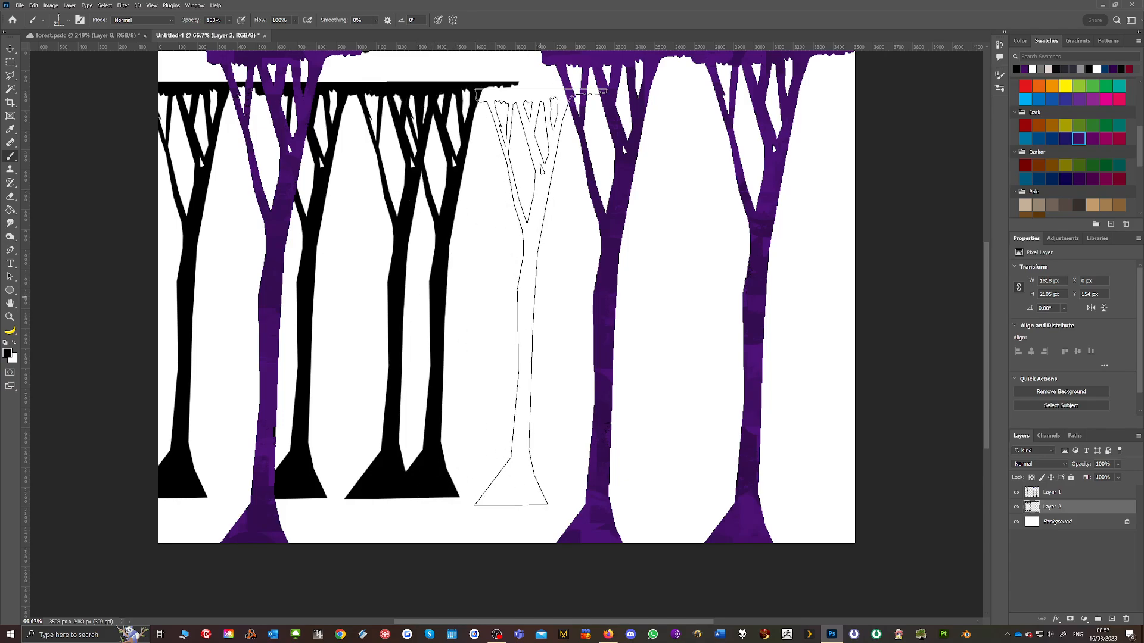
click(539, 296)
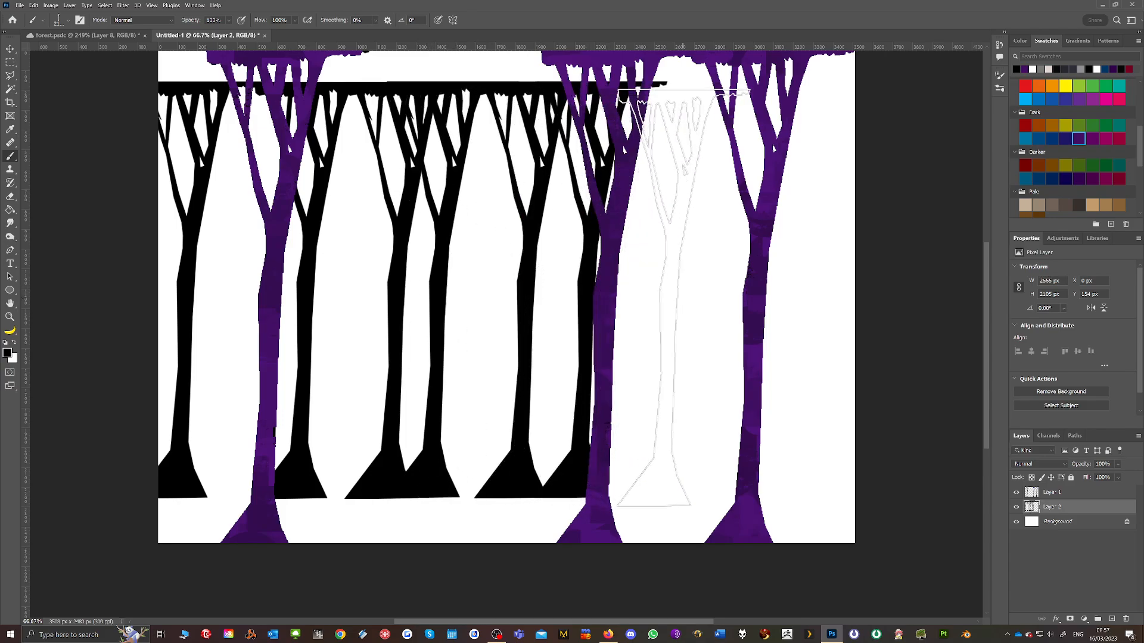
click(655, 297)
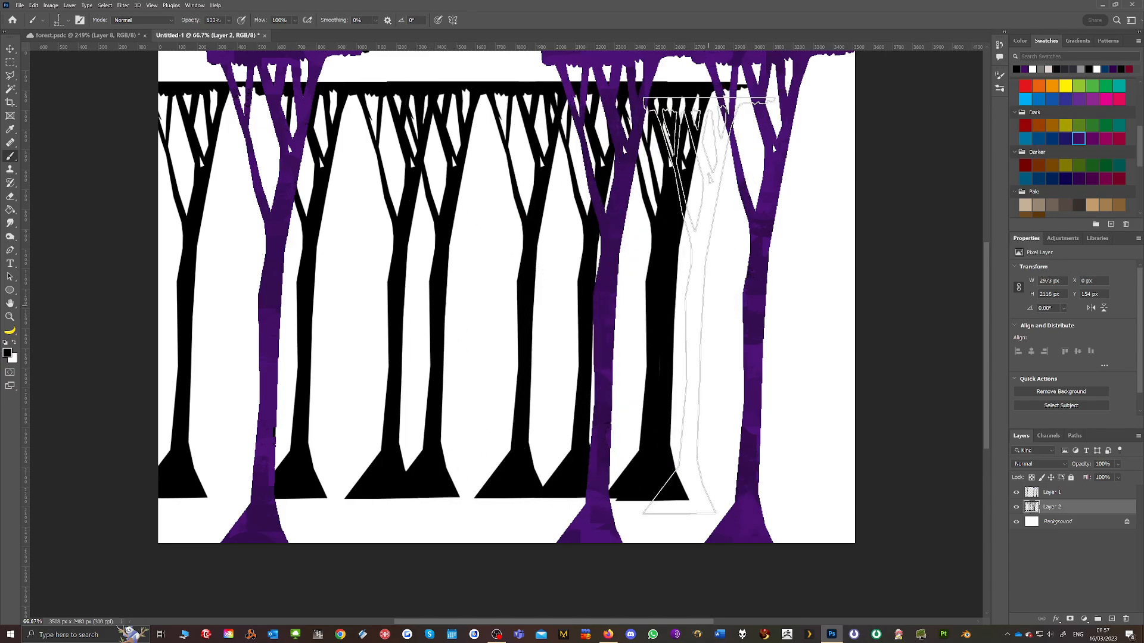
click(733, 297)
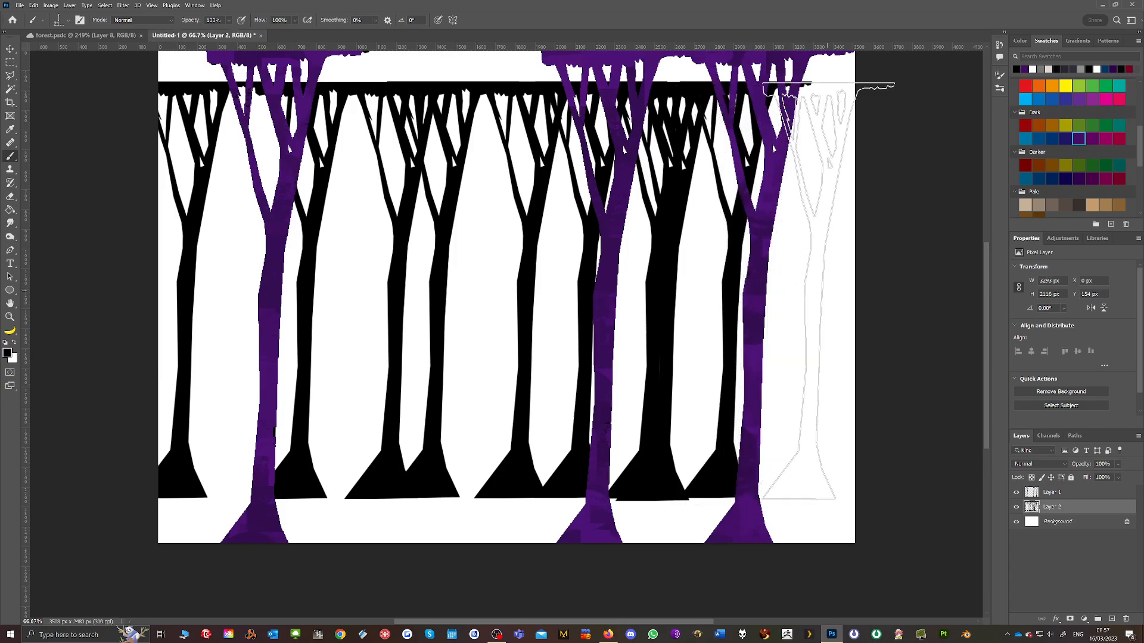
click(810, 297)
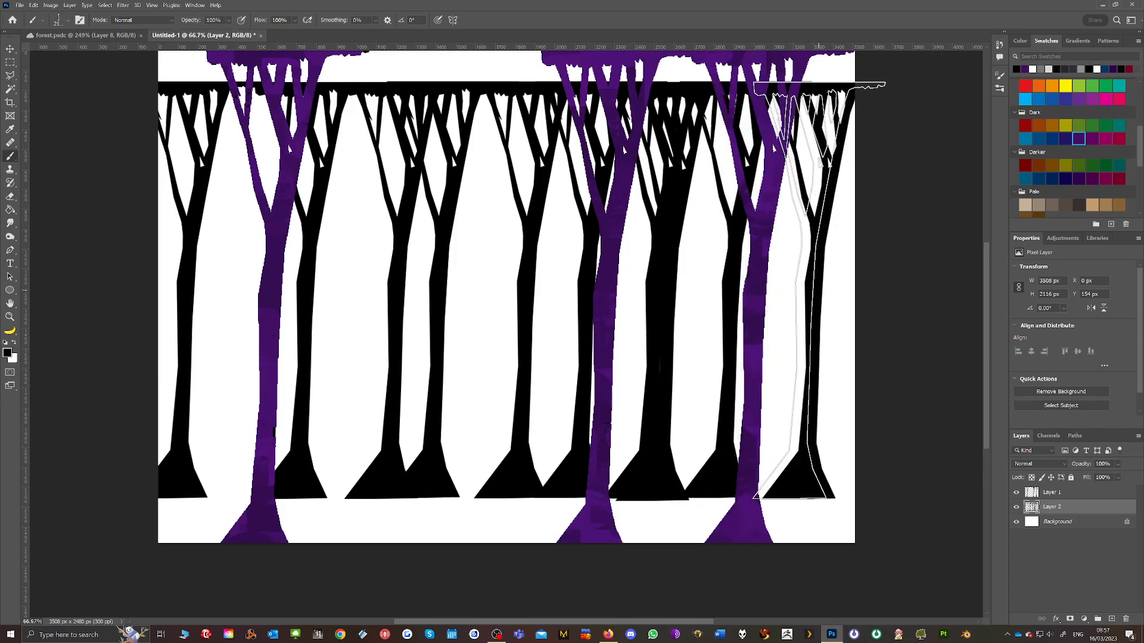
scroll(798, 322, up, 1)
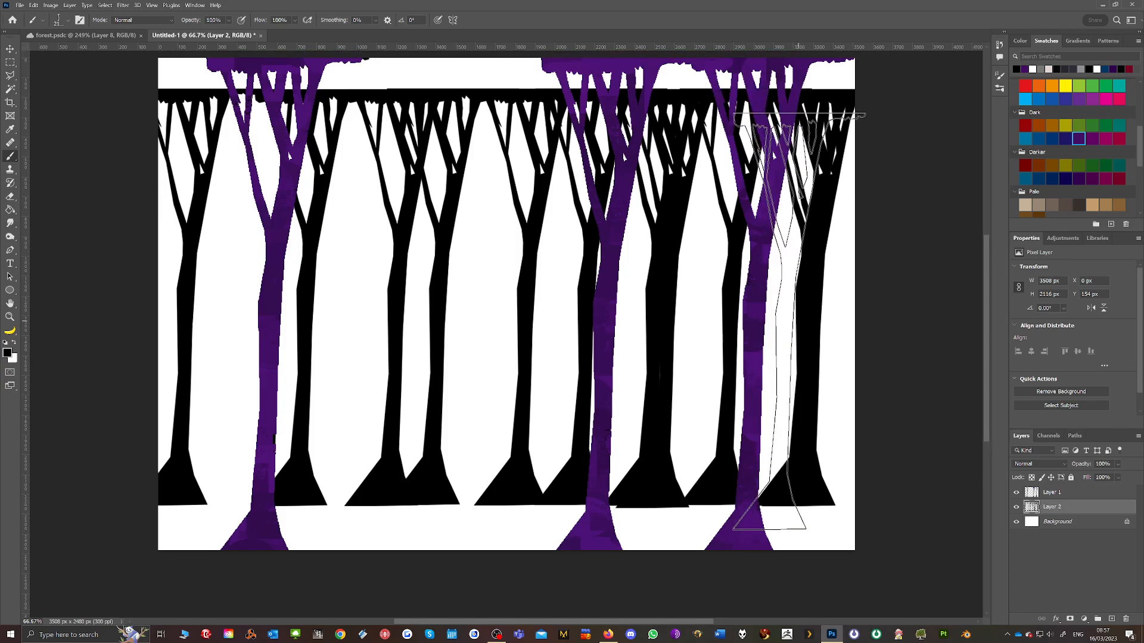
scroll(798, 323, up, 1)
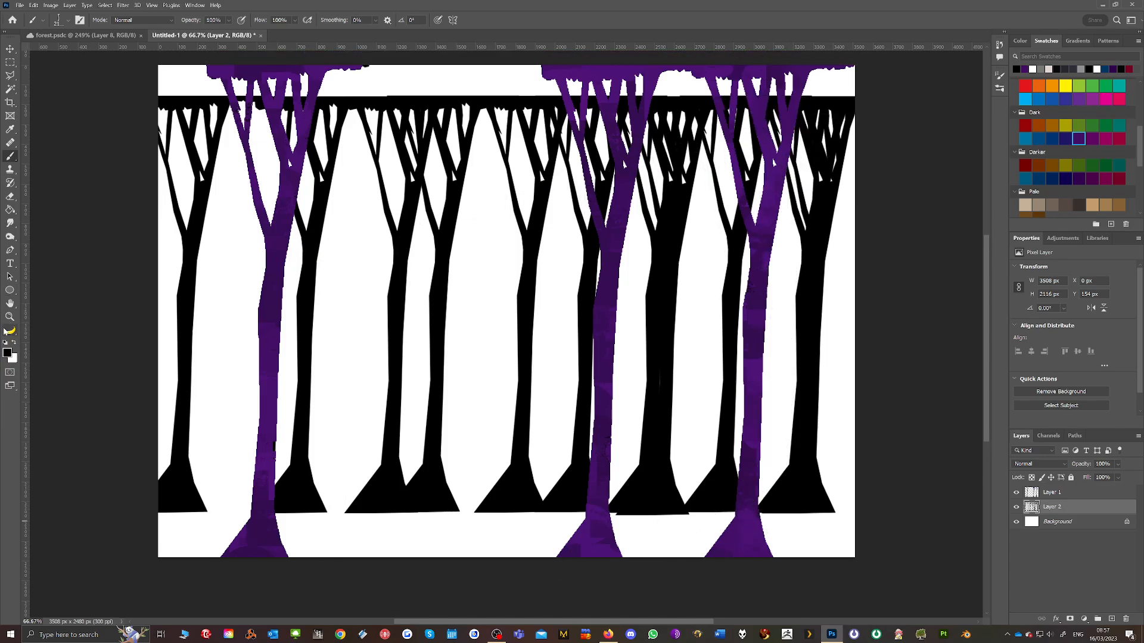
Choose the Hard Round brush from the General Brushes group and reduce its size to about 250 px
click(69, 21)
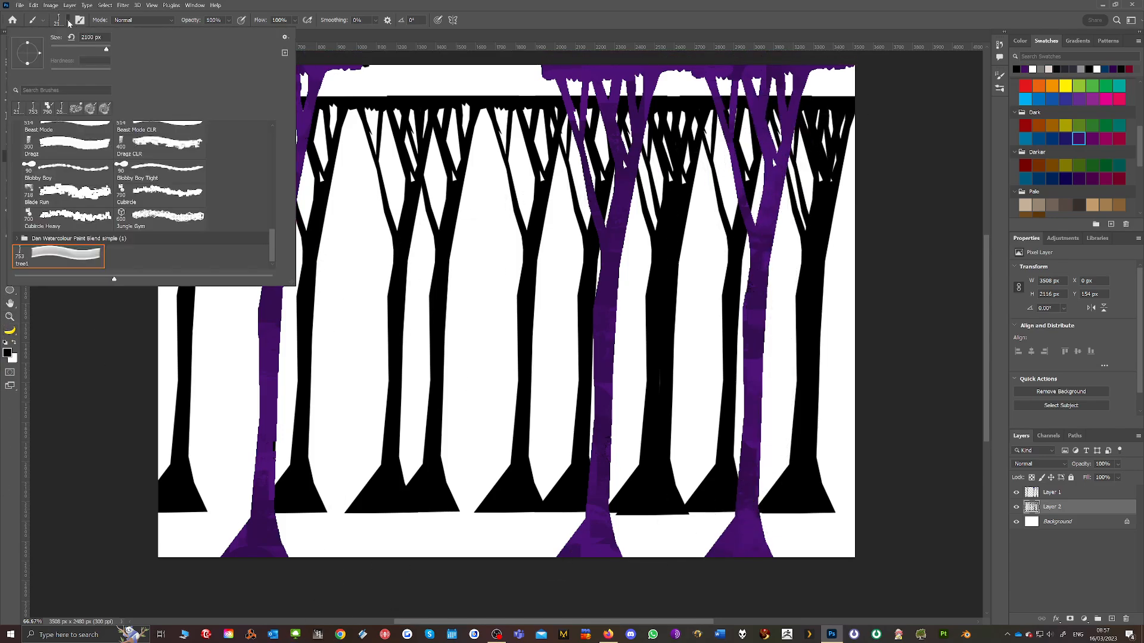
scroll(202, 165, up, 10)
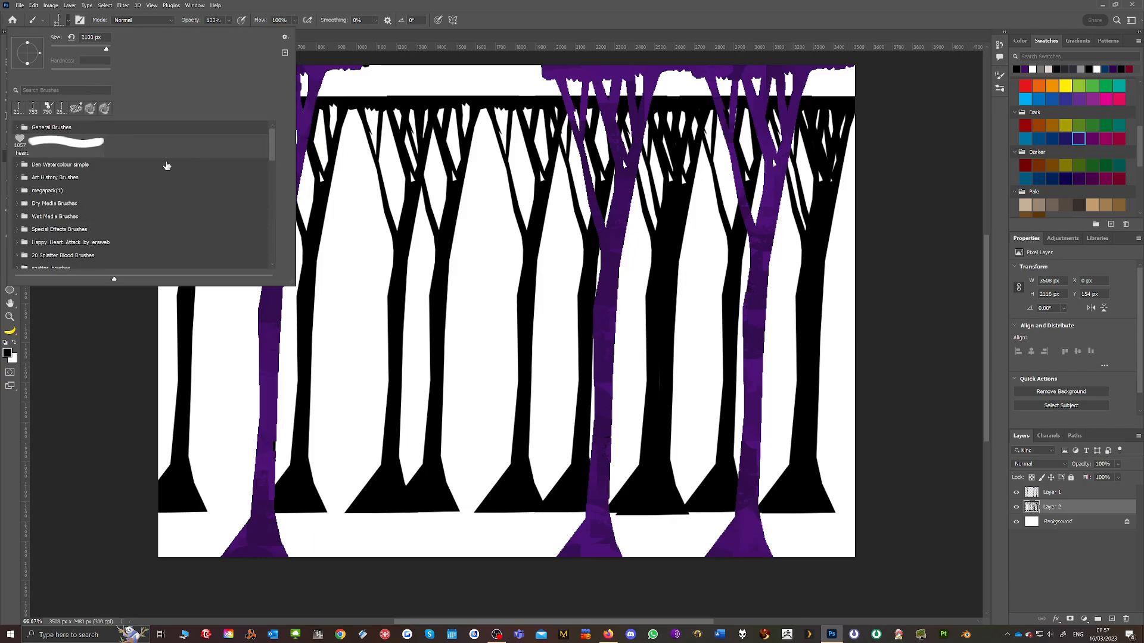
click(17, 128)
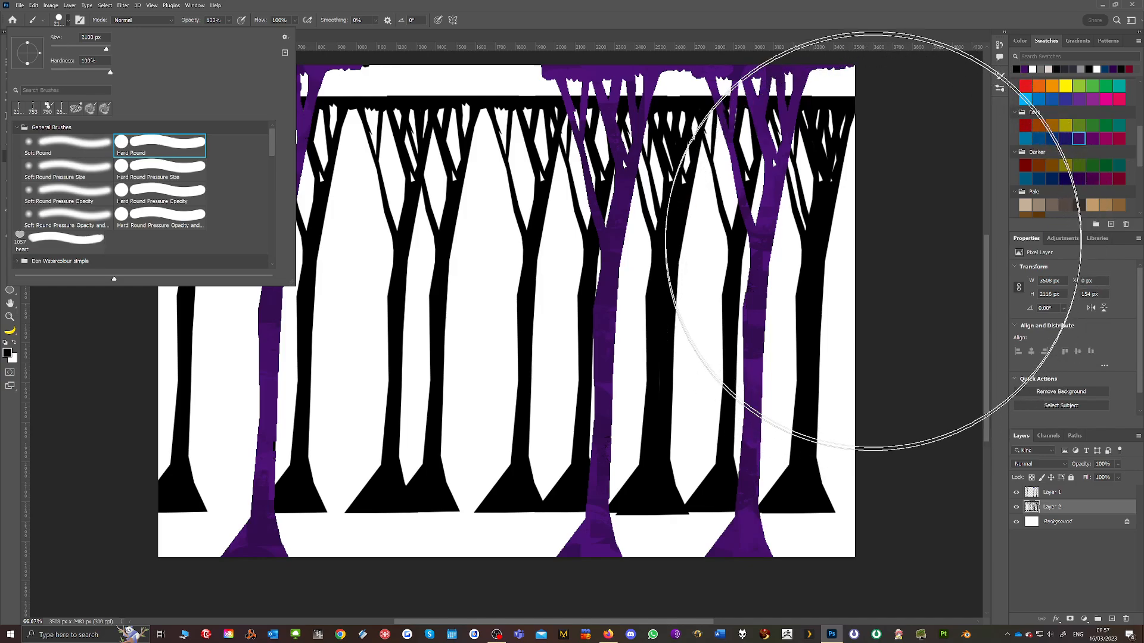
click(767, 259)
key(ctrl+z)
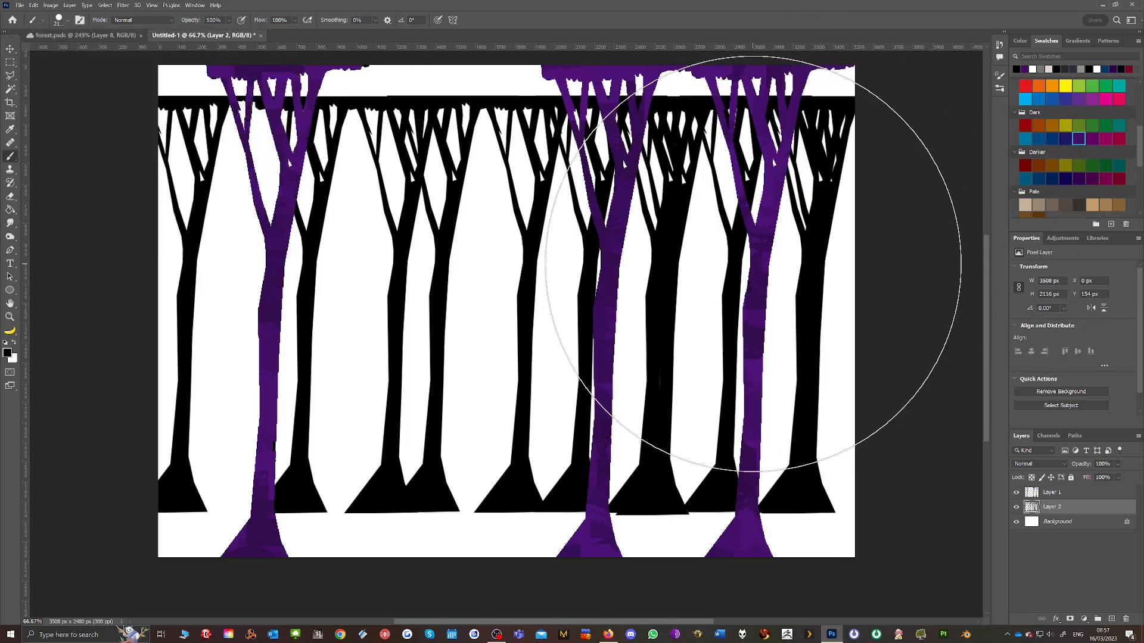
key(bracketleft)
key(bracketleft)
key(bracketleft)
key(bracketleft)
key(bracketleft)
key(bracketleft)
key(bracketleft)
key(bracketleft)
key(bracketleft)
key(bracketleft)
key(bracketleft)
key(bracketleft)
scroll(758, 273, up, 3)
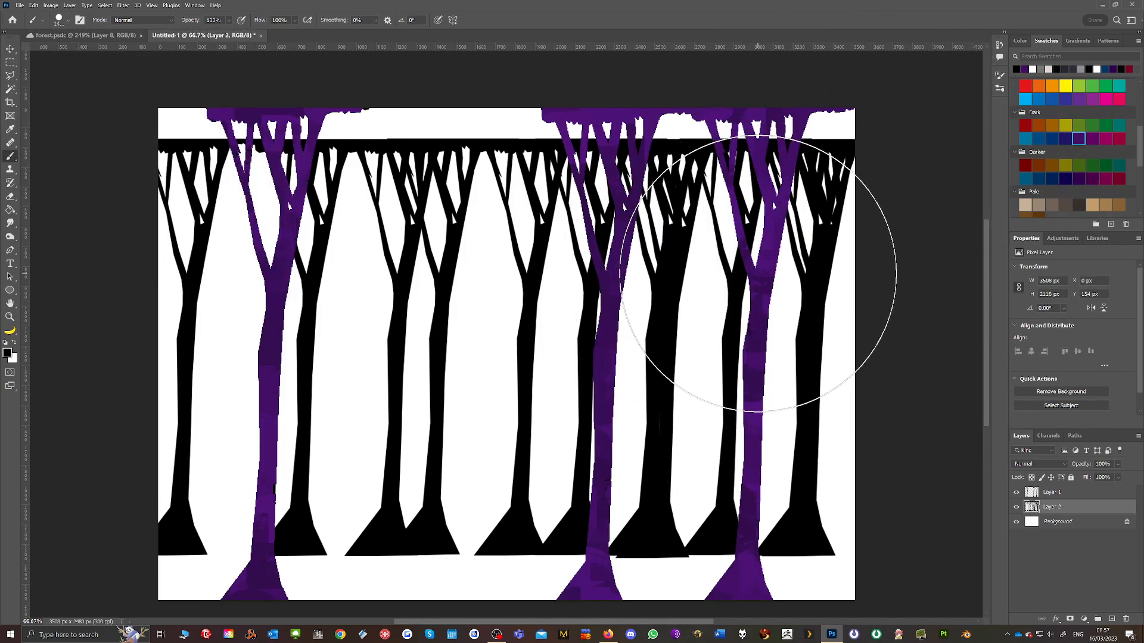
scroll(758, 274, down, 2)
scroll(758, 274, down, 2)
key(bracketleft)
key(bracketleft)
key(bracketleft)
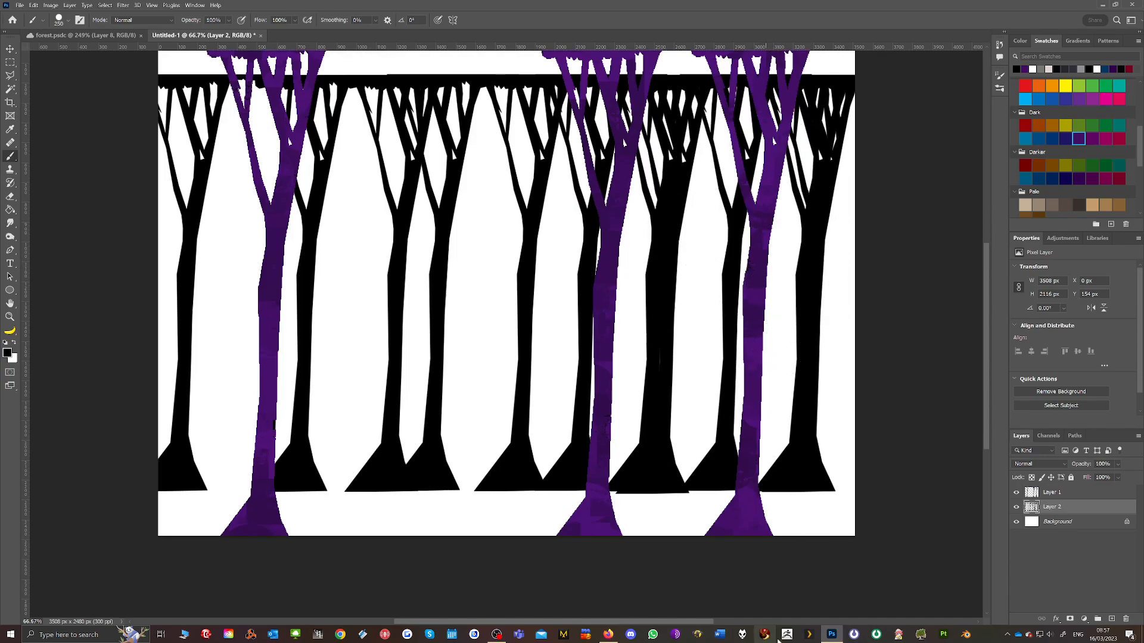
Paint uneven black ground around the black trees' bases and a bumpy black canopy over their tops at about 300 px
mouse_move(790, 505)
mouse_down()
mouse_move(753, 522)
mouse_move(693, 506)
mouse_move(520, 518)
mouse_move(841, 530)
mouse_move(686, 503)
mouse_move(472, 500)
mouse_move(442, 503)
mouse_move(443, 524)
mouse_move(261, 550)
mouse_move(317, 508)
mouse_move(339, 510)
mouse_move(290, 514)
mouse_move(358, 515)
mouse_move(234, 517)
mouse_move(215, 506)
mouse_move(160, 517)
mouse_move(255, 513)
mouse_move(218, 496)
mouse_up()
scroll(247, 485, up, 2)
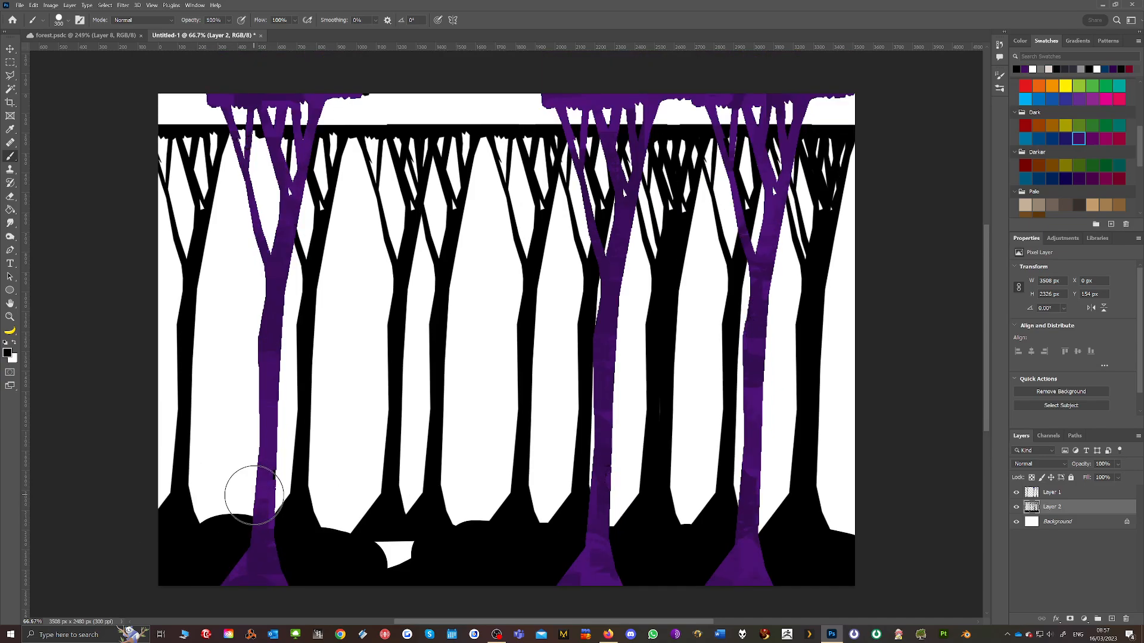
mouse_move(169, 110)
mouse_down()
mouse_move(402, 126)
mouse_move(411, 113)
mouse_move(475, 111)
mouse_move(492, 138)
mouse_move(530, 154)
mouse_move(652, 104)
mouse_move(649, 132)
mouse_move(809, 124)
mouse_move(833, 130)
mouse_up()
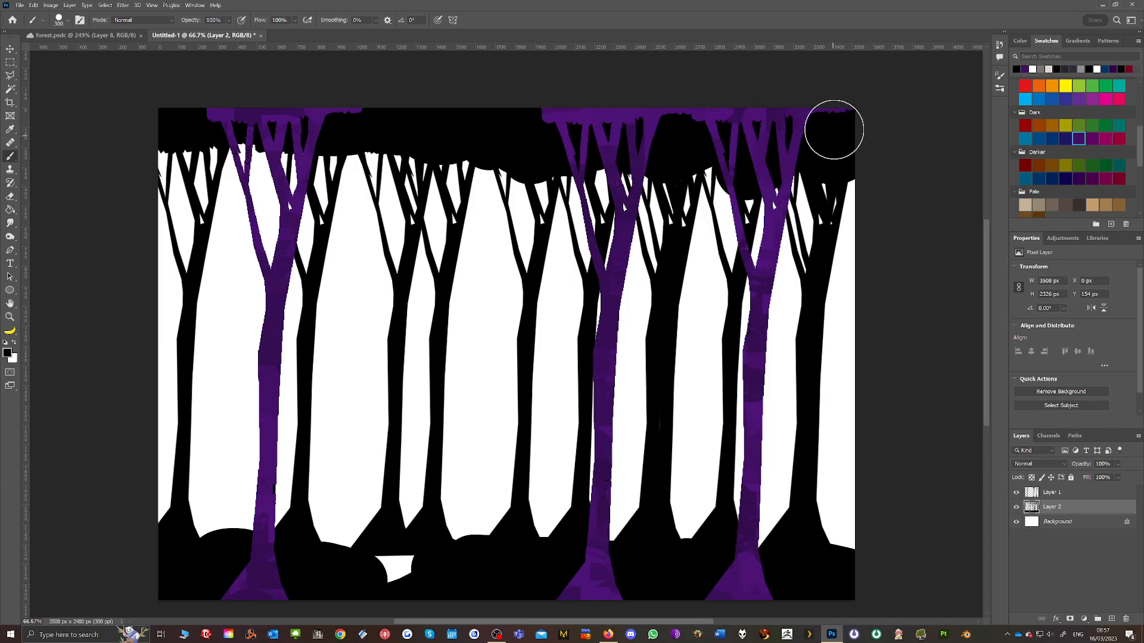
mouse_move(699, 154)
mouse_down()
mouse_move(683, 185)
mouse_move(652, 153)
mouse_up()
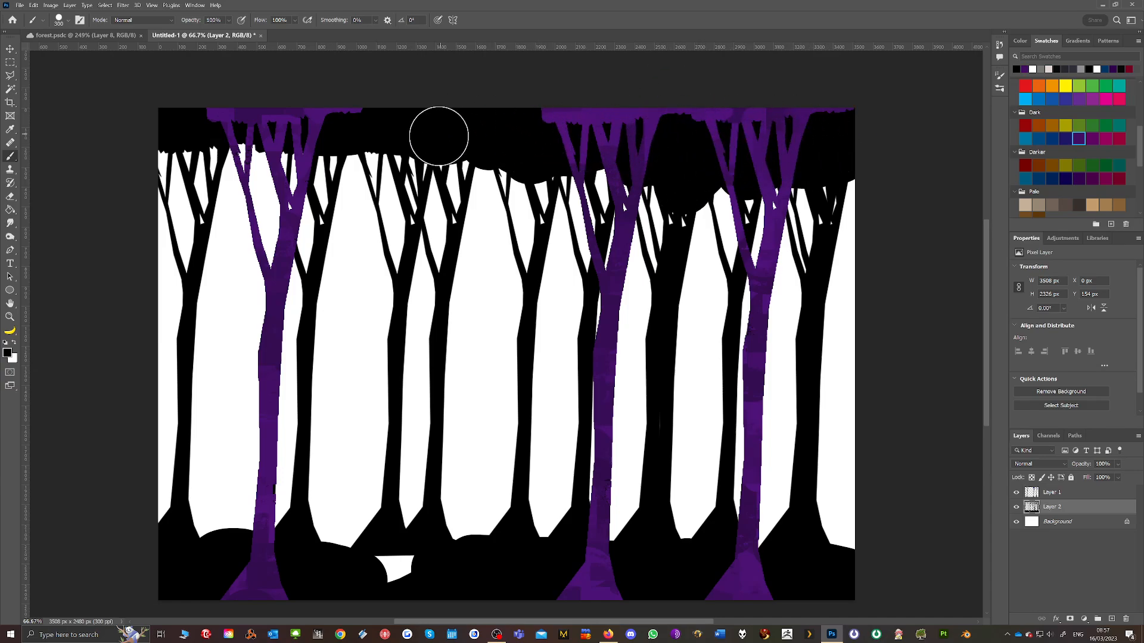
drag(439, 136, 405, 124)
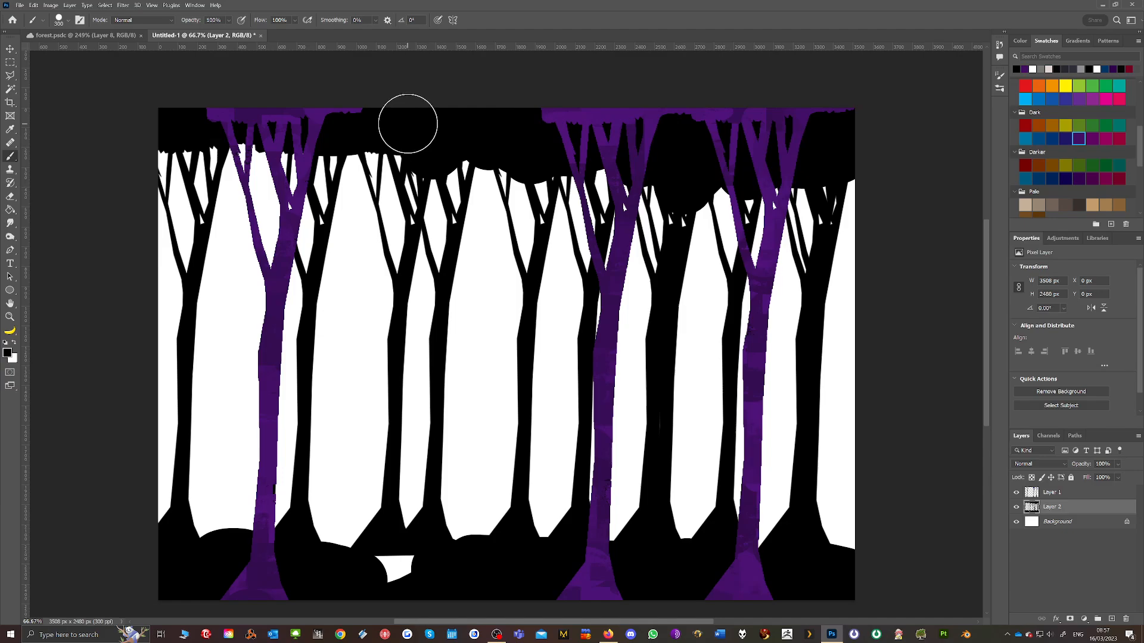
Select all the black forest on Layer 2 with the Magic Wand, and set the foreground colour to the Dark group's olive yellow after checking forest.psdc
click(12, 90)
click(180, 136)
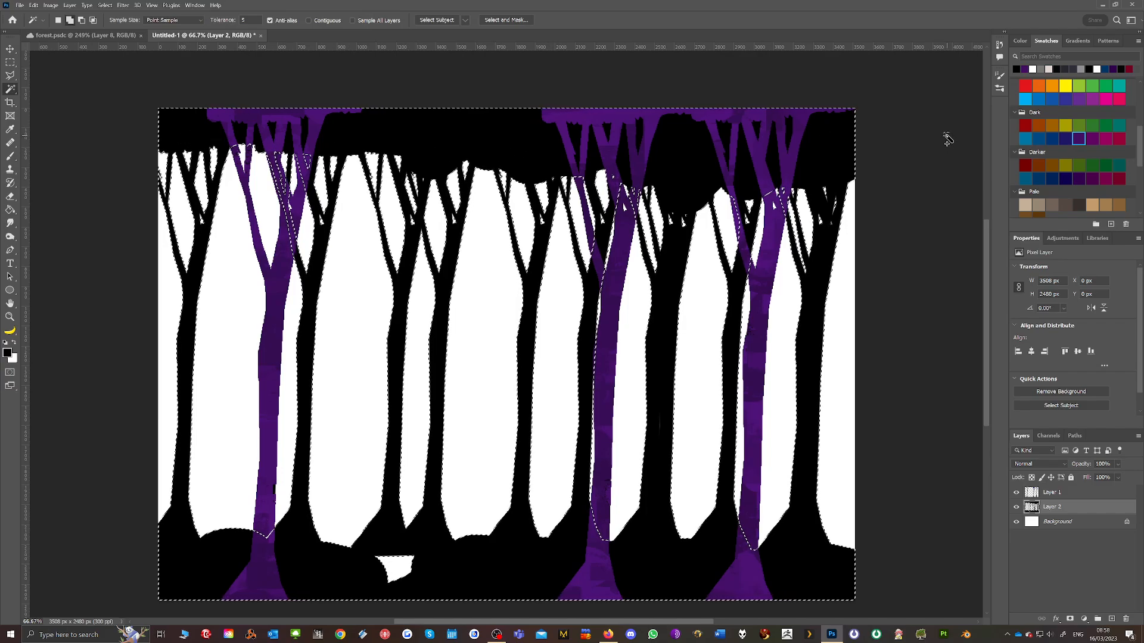
click(94, 37)
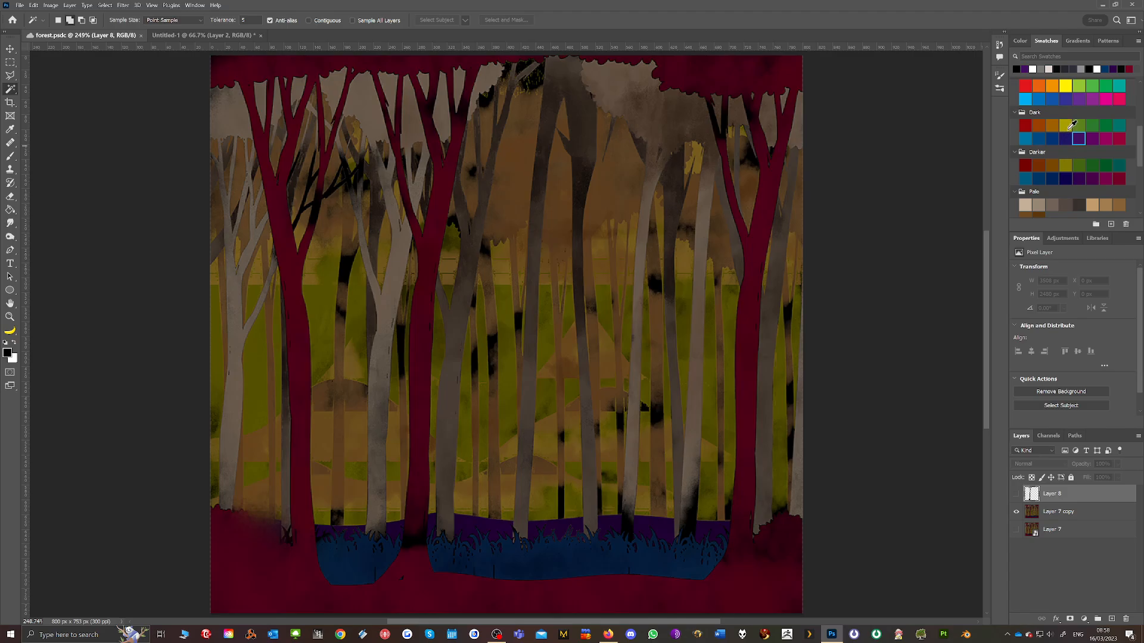
click(1065, 126)
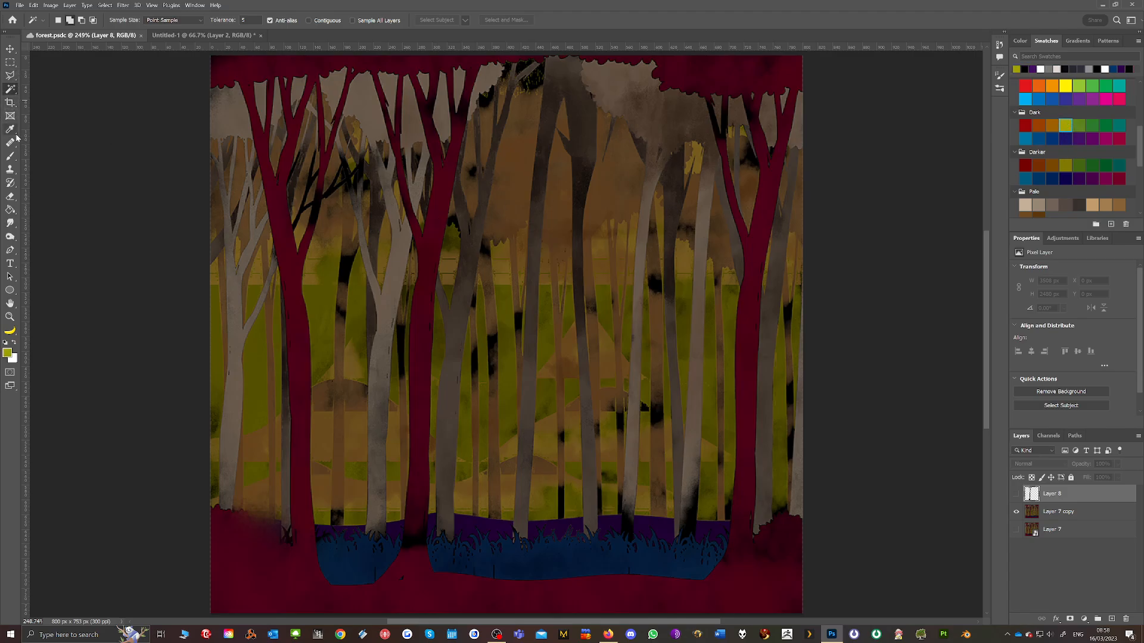
Search the brush presets for "cubi" and choose the Cubircle brush
click(11, 157)
click(68, 21)
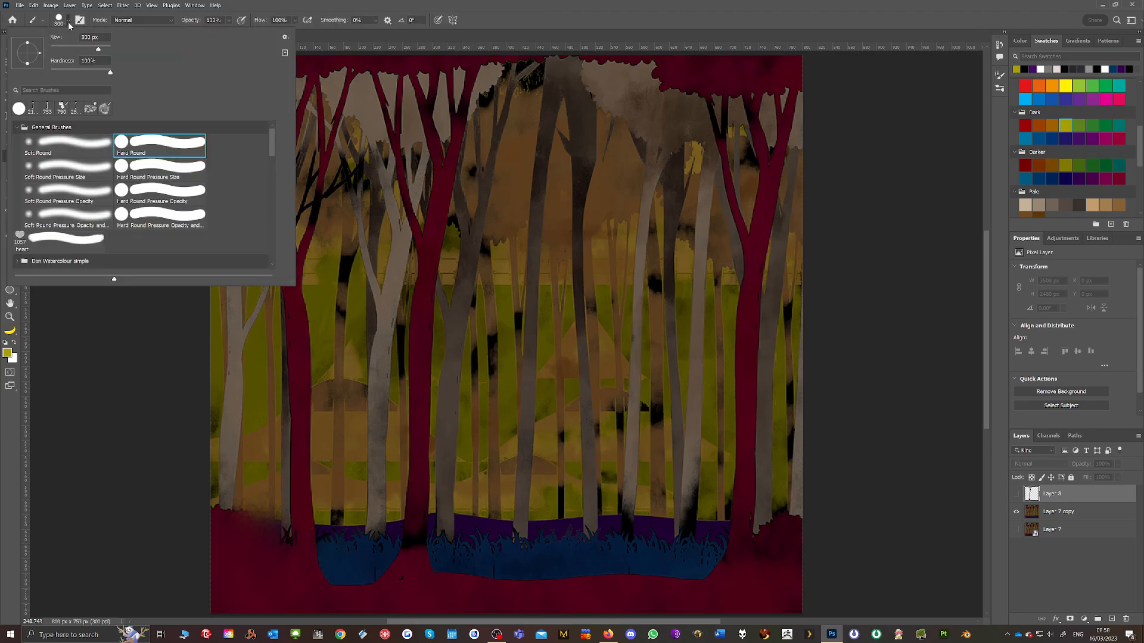
click(60, 90)
text(cubi)
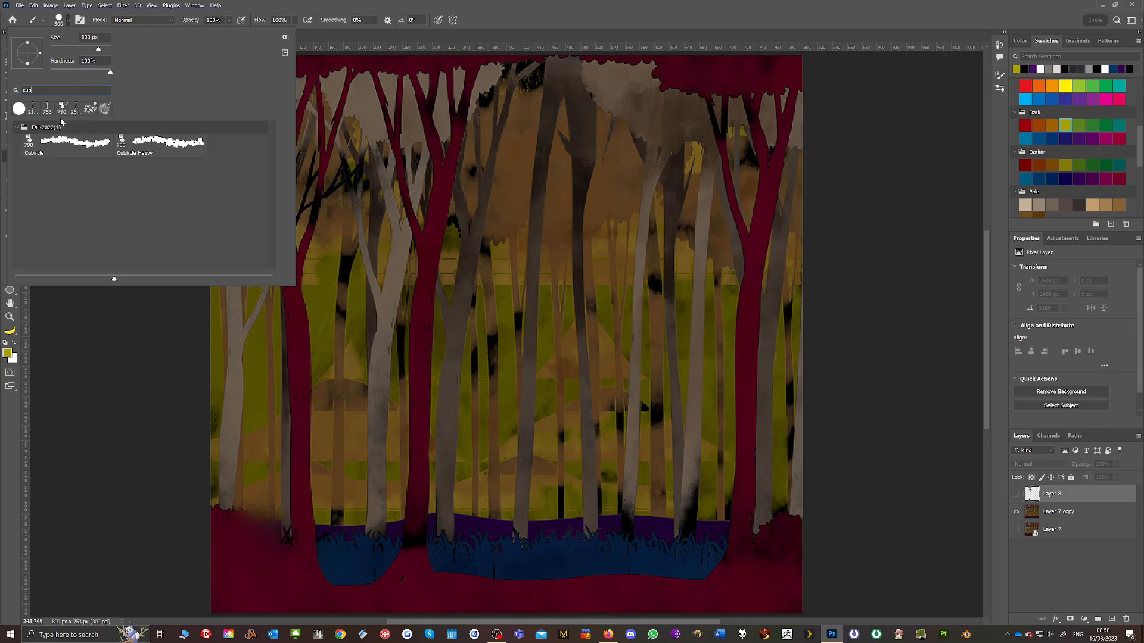
click(73, 143)
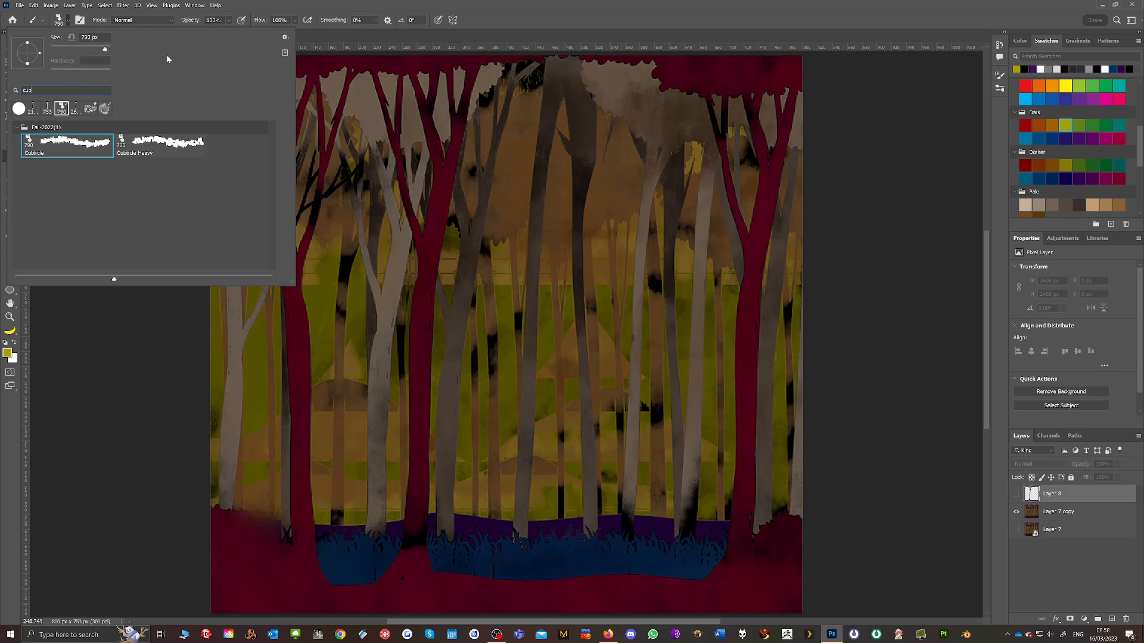
click(955, 97)
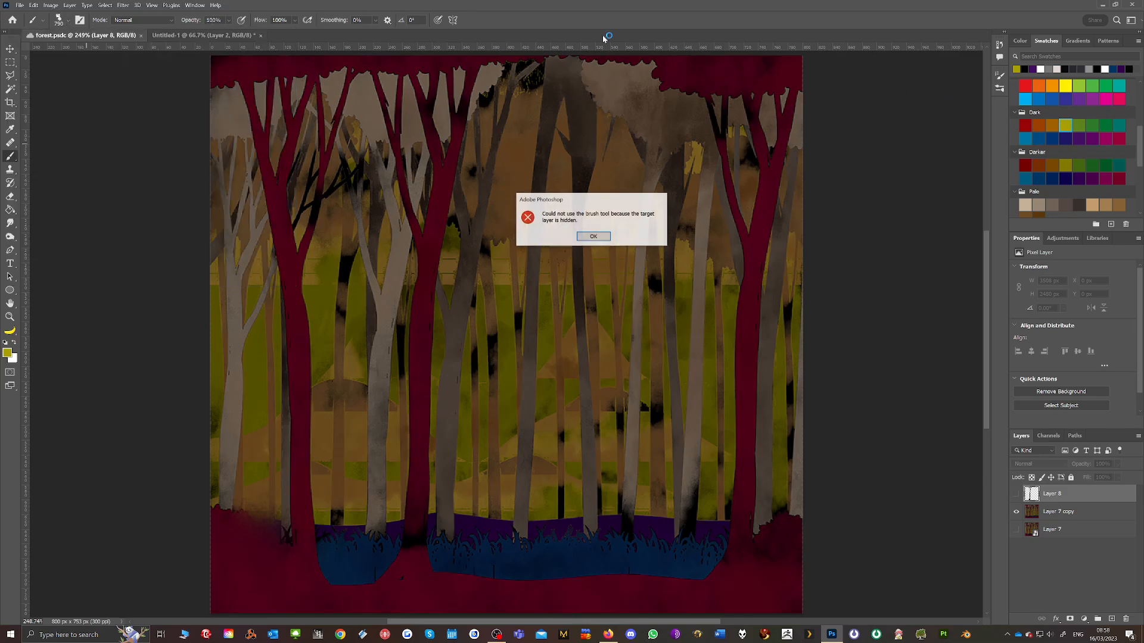
click(592, 236)
Paint textured olive yellow over the selected forest on Layer 2 of Untitled-1 with the Cubircle brush at about 900 px, and clear the selection
click(190, 36)
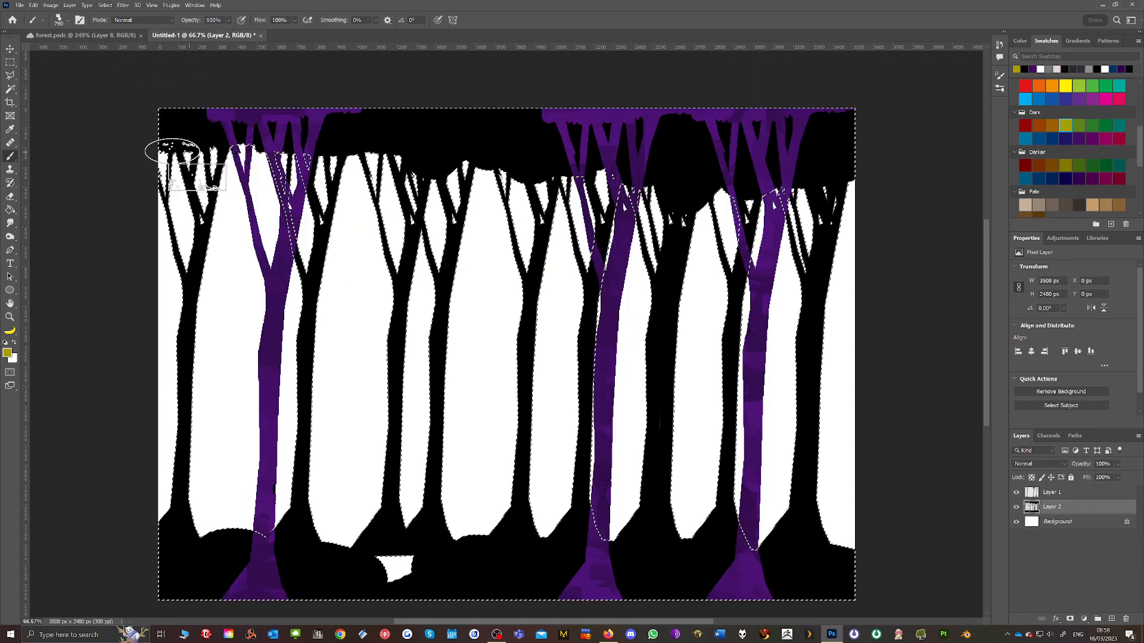
mouse_move(168, 128)
mouse_down()
mouse_move(190, 156)
mouse_move(225, 102)
mouse_move(207, 79)
mouse_move(405, 169)
mouse_move(327, 174)
mouse_move(425, 147)
mouse_move(381, 175)
mouse_move(445, 93)
mouse_move(474, 131)
mouse_move(454, 187)
mouse_move(471, 205)
mouse_move(698, 52)
mouse_move(768, 70)
mouse_move(707, 189)
mouse_move(775, 187)
mouse_move(842, 325)
mouse_move(933, 83)
mouse_move(870, 212)
mouse_move(858, 155)
mouse_move(789, 564)
mouse_move(826, 580)
mouse_move(696, 583)
mouse_move(641, 558)
mouse_move(519, 558)
mouse_move(298, 597)
mouse_move(391, 549)
mouse_move(372, 462)
mouse_move(476, 370)
mouse_move(356, 390)
mouse_move(407, 328)
mouse_move(327, 338)
mouse_move(760, 452)
mouse_move(679, 311)
mouse_move(575, 356)
mouse_move(727, 302)
mouse_move(634, 366)
mouse_move(214, 459)
mouse_move(410, 546)
mouse_move(215, 332)
mouse_move(336, 279)
mouse_move(283, 375)
mouse_move(200, 312)
mouse_move(127, 283)
mouse_move(117, 575)
mouse_move(180, 610)
mouse_move(279, 522)
mouse_move(370, 546)
mouse_move(756, 502)
mouse_move(746, 478)
mouse_move(827, 304)
mouse_move(780, 198)
mouse_move(785, 162)
mouse_move(833, 395)
mouse_move(844, 86)
mouse_move(673, 123)
mouse_move(727, 102)
mouse_up()
key(ctrl+z)
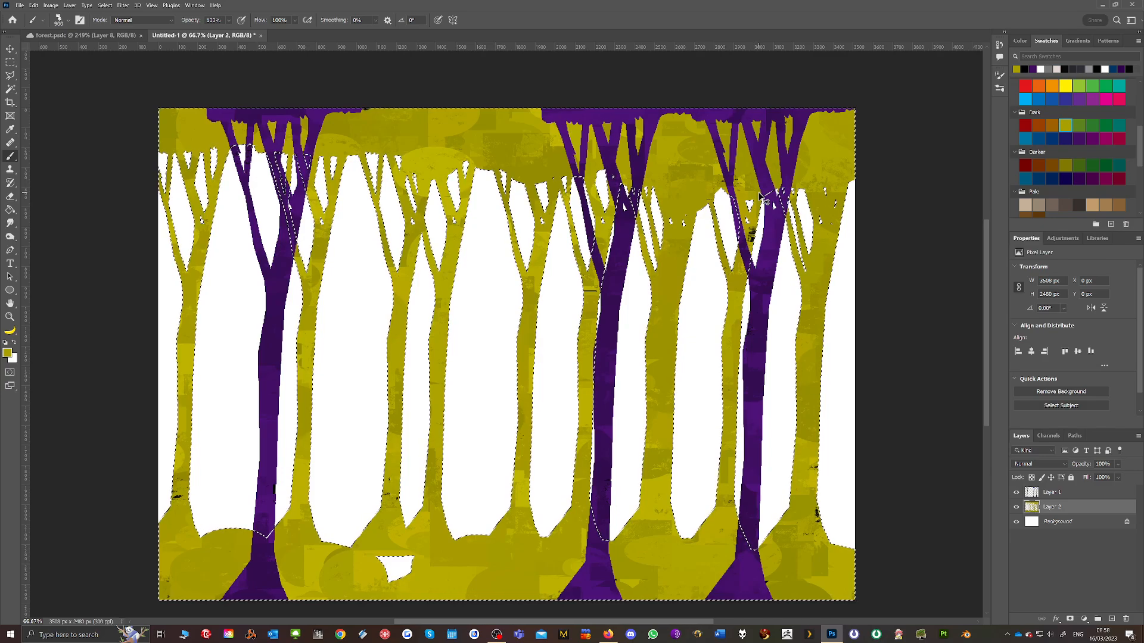
key(ctrl+d)
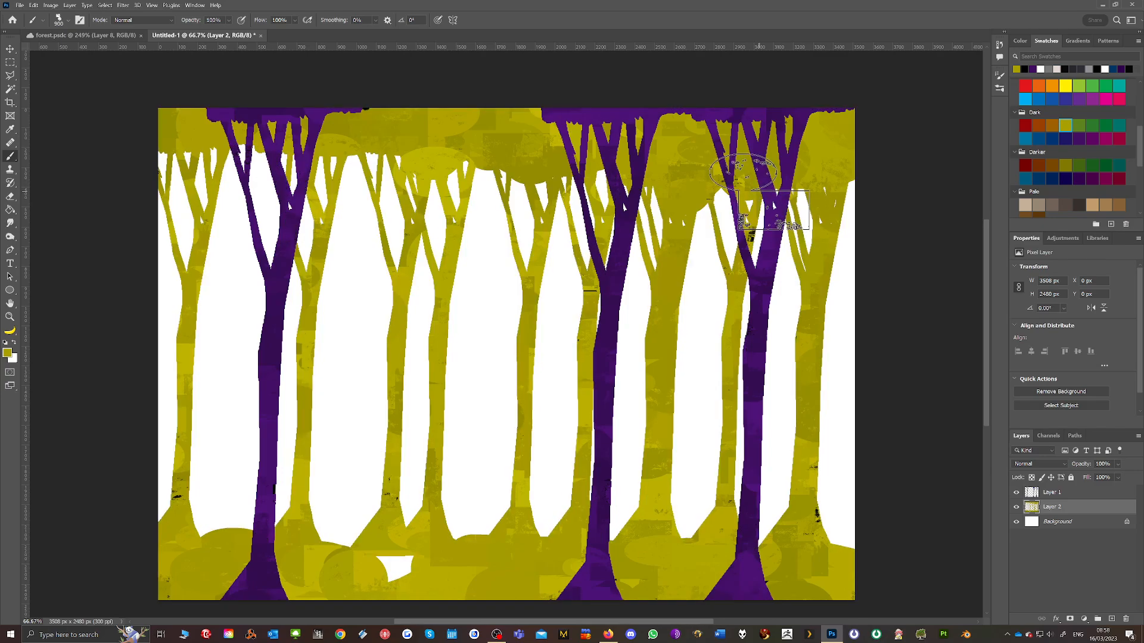
Activate Layer 1, sample the purple of its tree canopy as the foreground colour, and return to the Brush tool
click(1081, 497)
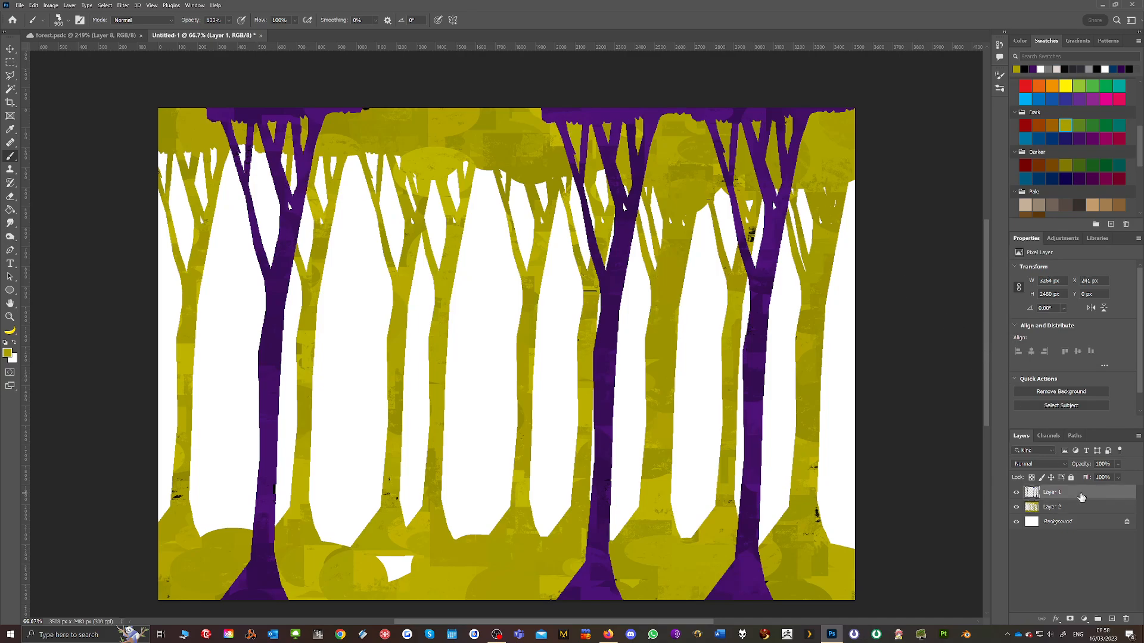
click(10, 130)
click(237, 109)
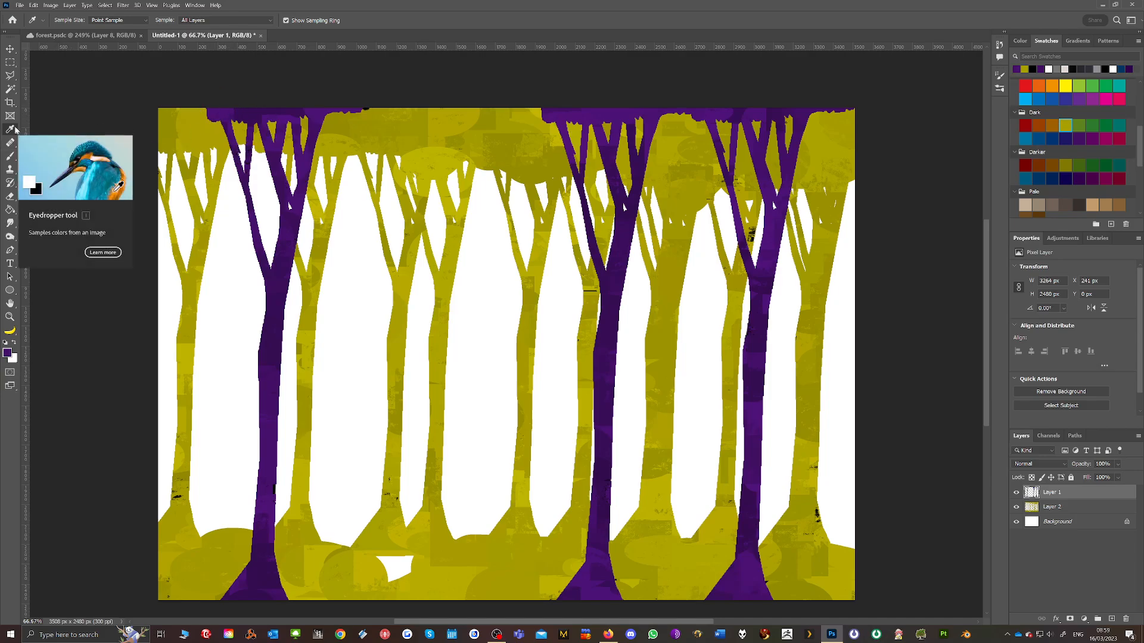
click(12, 155)
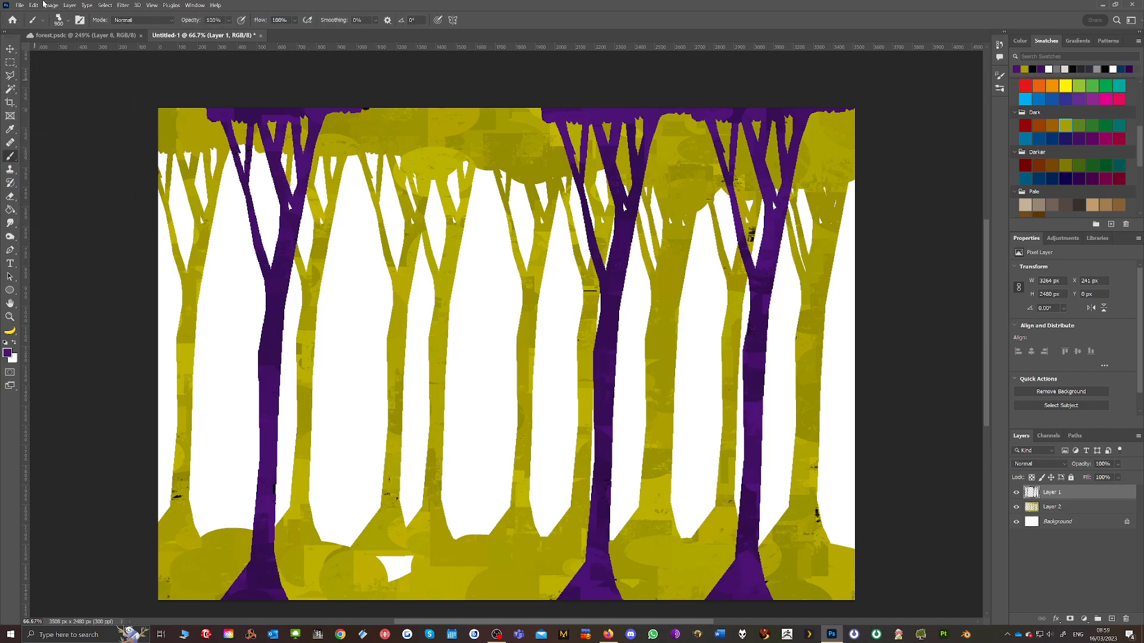
Choose the Hard Round brush from the General Brushes group, try a purple dab at the canvas edge, and undo it
click(69, 20)
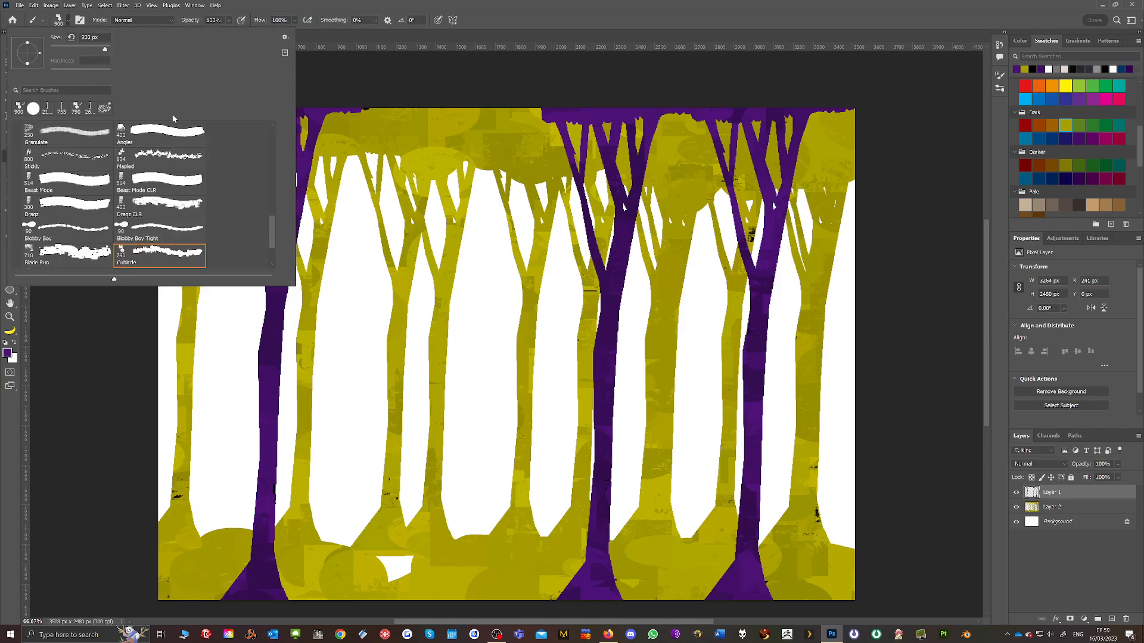
drag(271, 236, 269, 107)
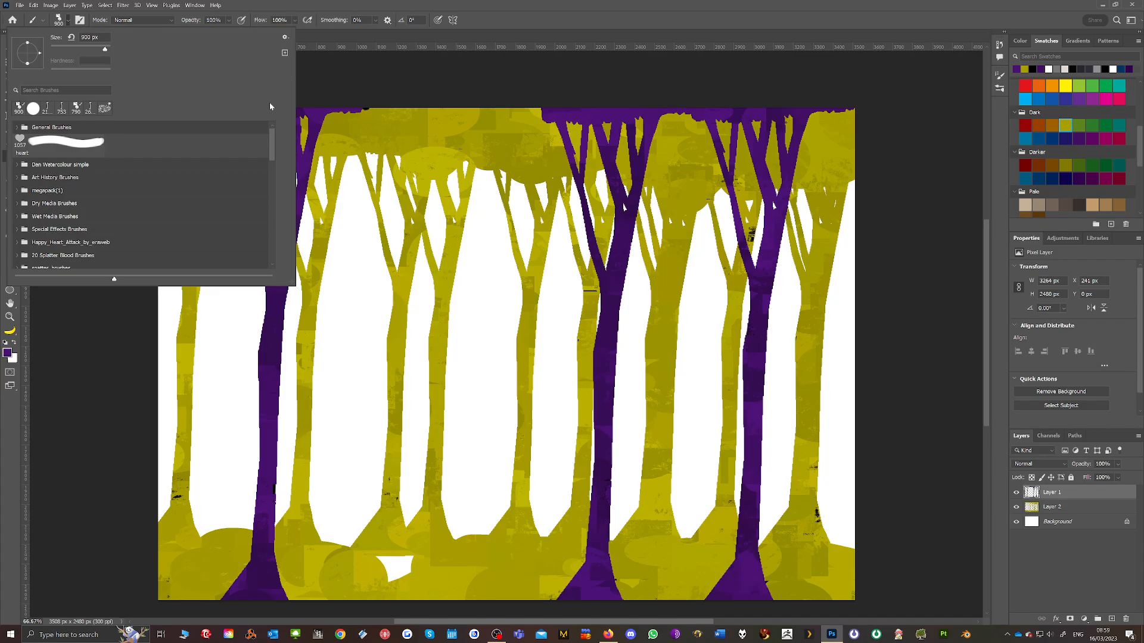
click(18, 128)
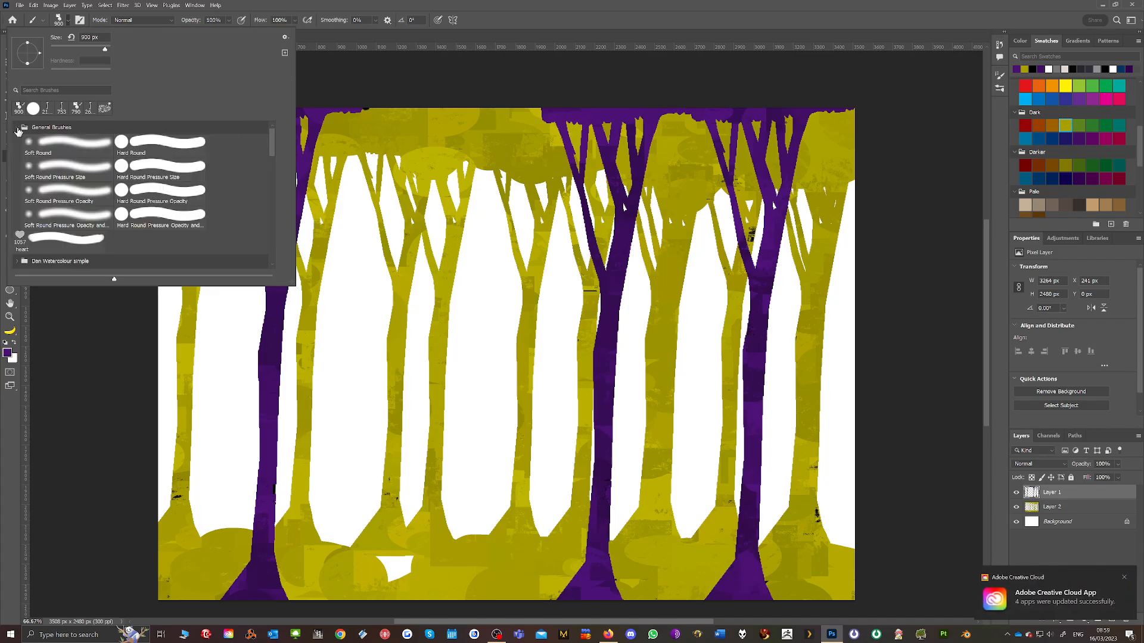
click(175, 150)
click(905, 160)
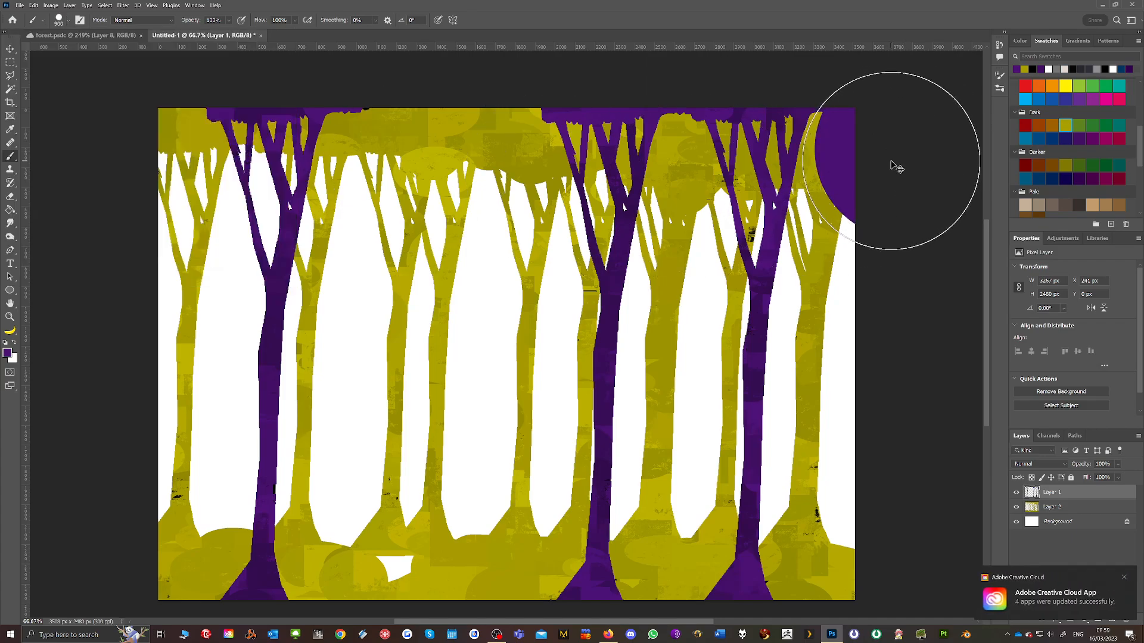
key(ctrl+z)
Try painting a smooth purple canopy and ground on Layer 1 with the Hard Round brush at about 250 px, and undo both
key(bracketleft)
key(bracketleft)
key(bracketleft)
key(bracketleft)
key(bracketleft)
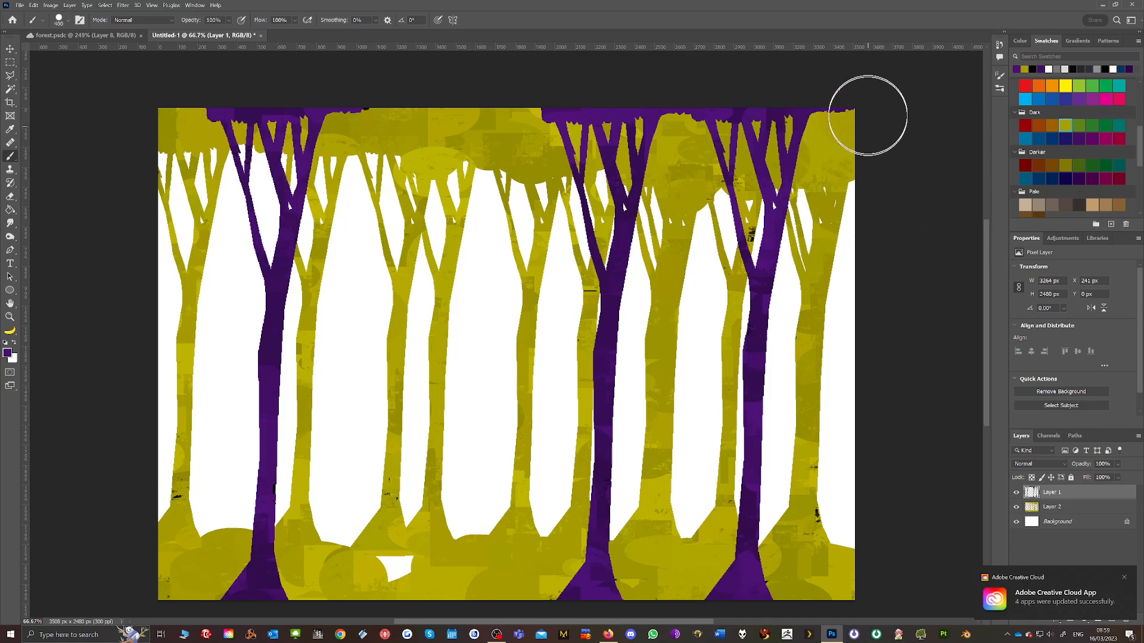
key(bracketleft)
key(bracketleft)
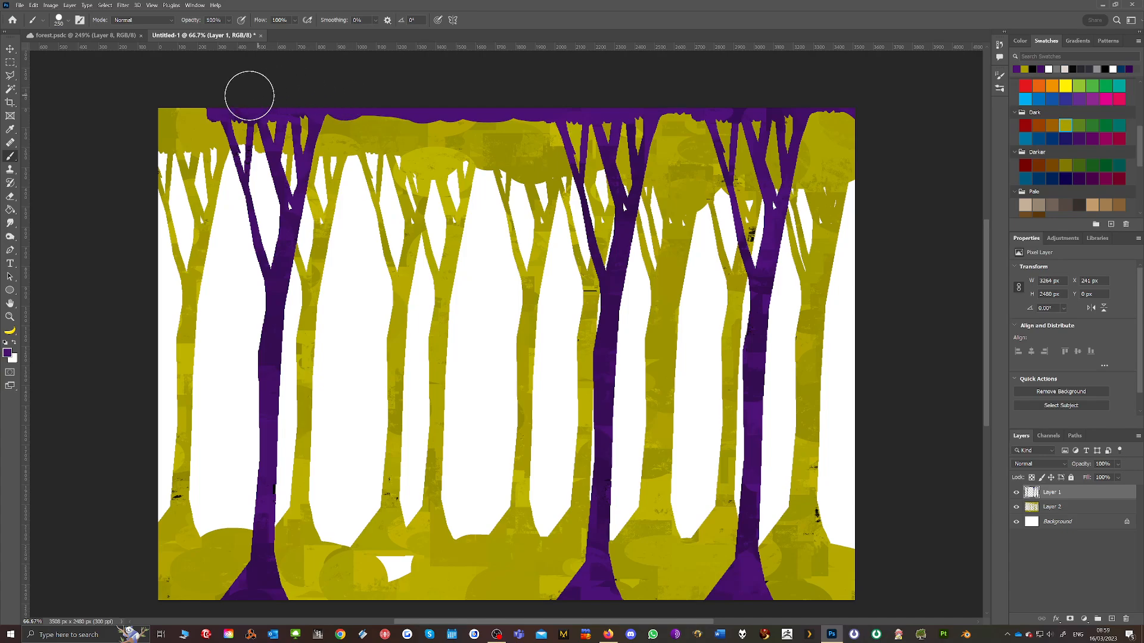
drag(250, 95, 136, 110)
mouse_move(158, 579)
mouse_down()
mouse_move(237, 592)
mouse_move(349, 612)
mouse_move(430, 597)
mouse_up()
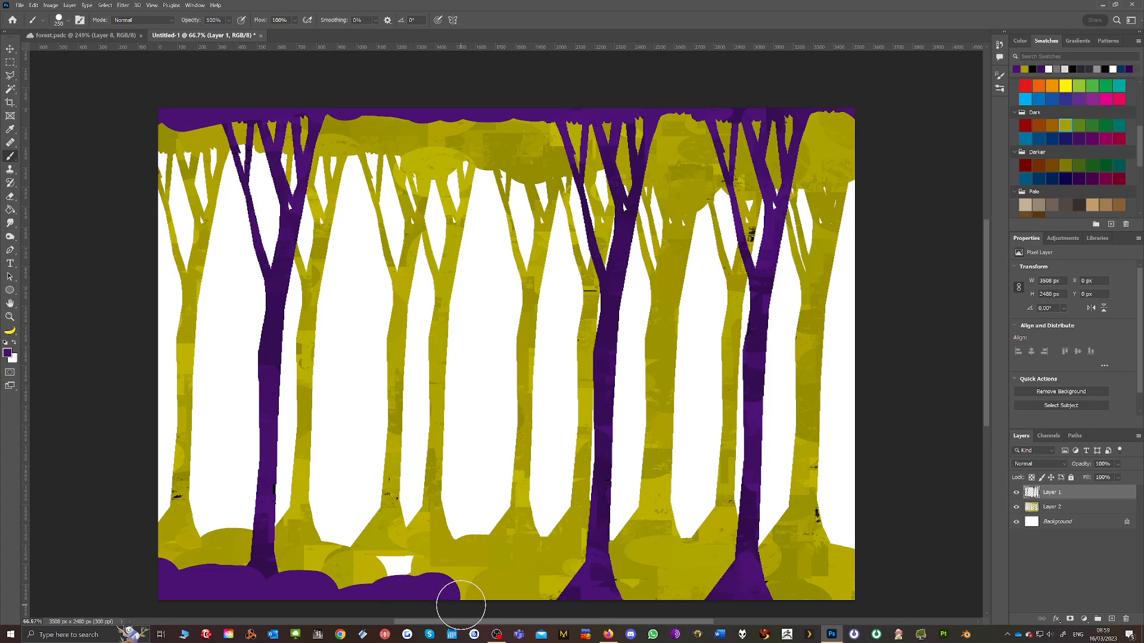
key(ctrl+z)
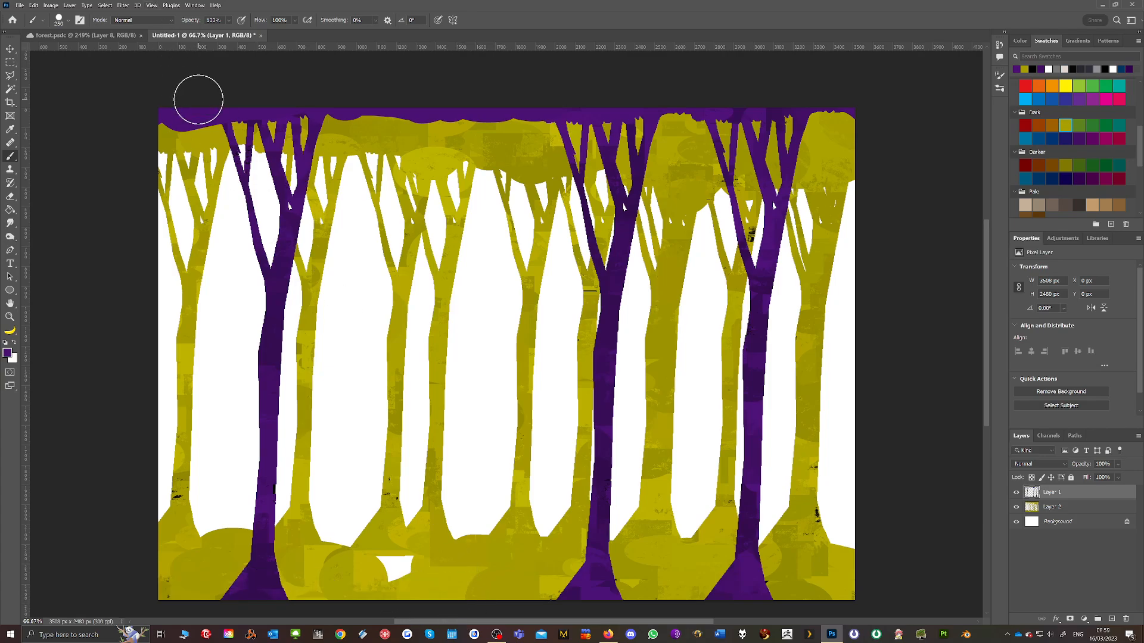
key(ctrl+z)
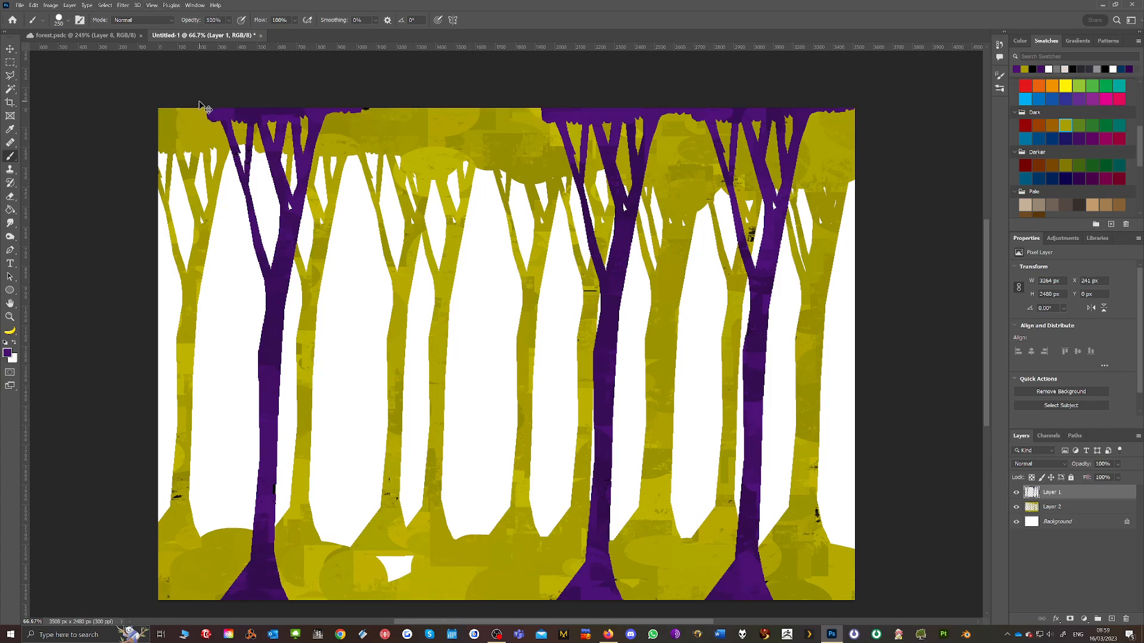
Search the brush presets for "cubi" and select the Cubircle brush again
click(43, 23)
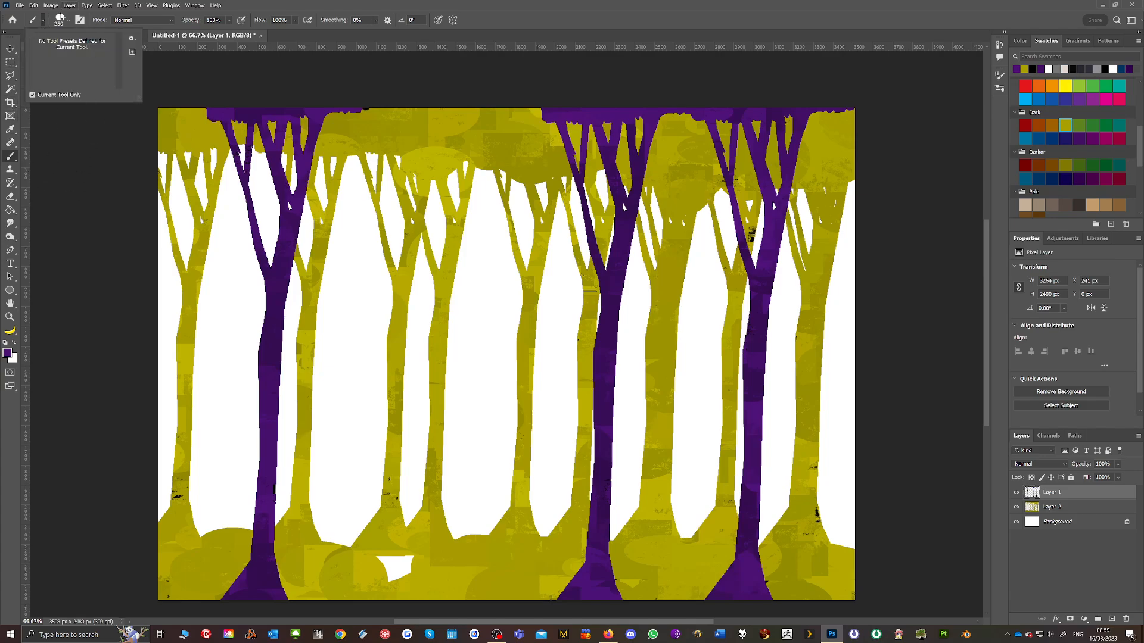
click(59, 17)
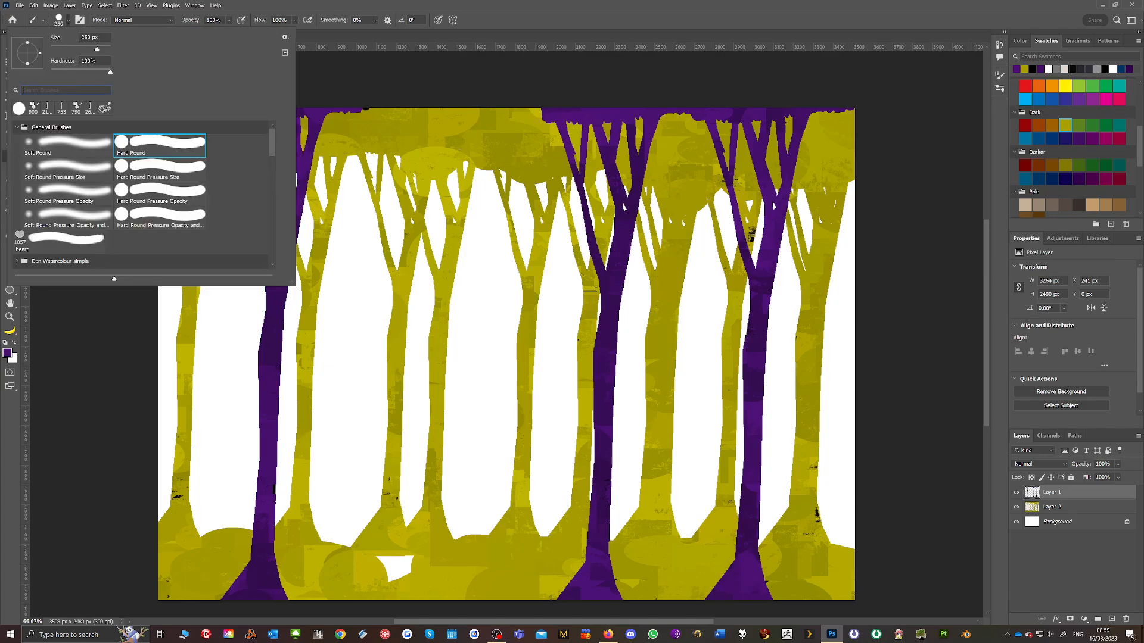
text(cubi)
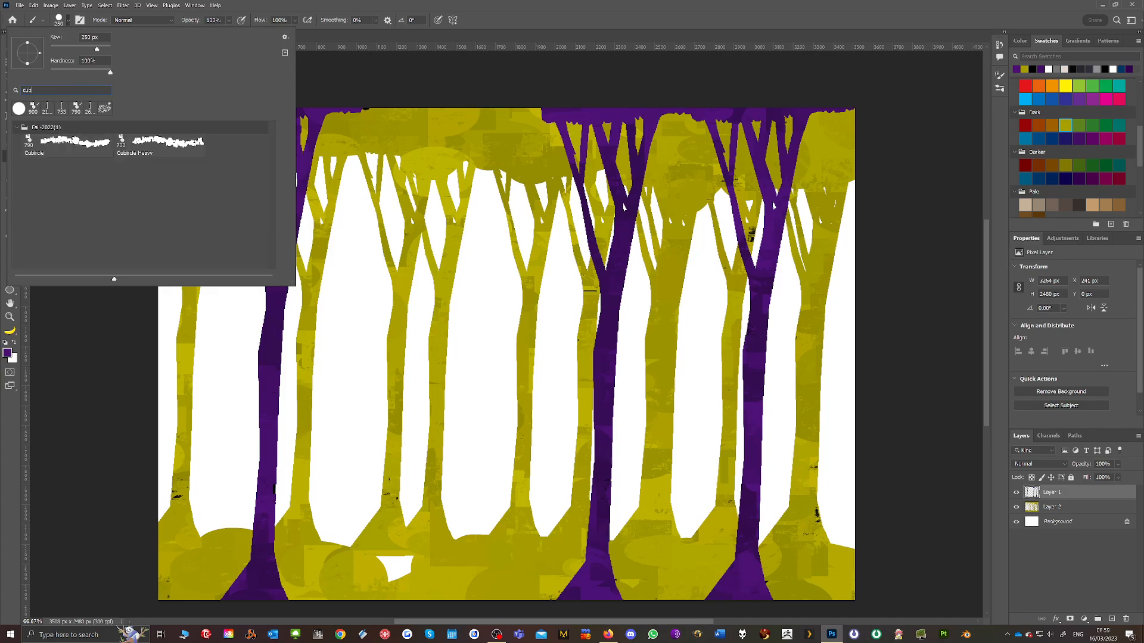
click(76, 141)
Paint a textured purple canopy over the purple trees' tops and uneven ground around their bases on Layer 1 with Cubircle at 790 px
click(933, 178)
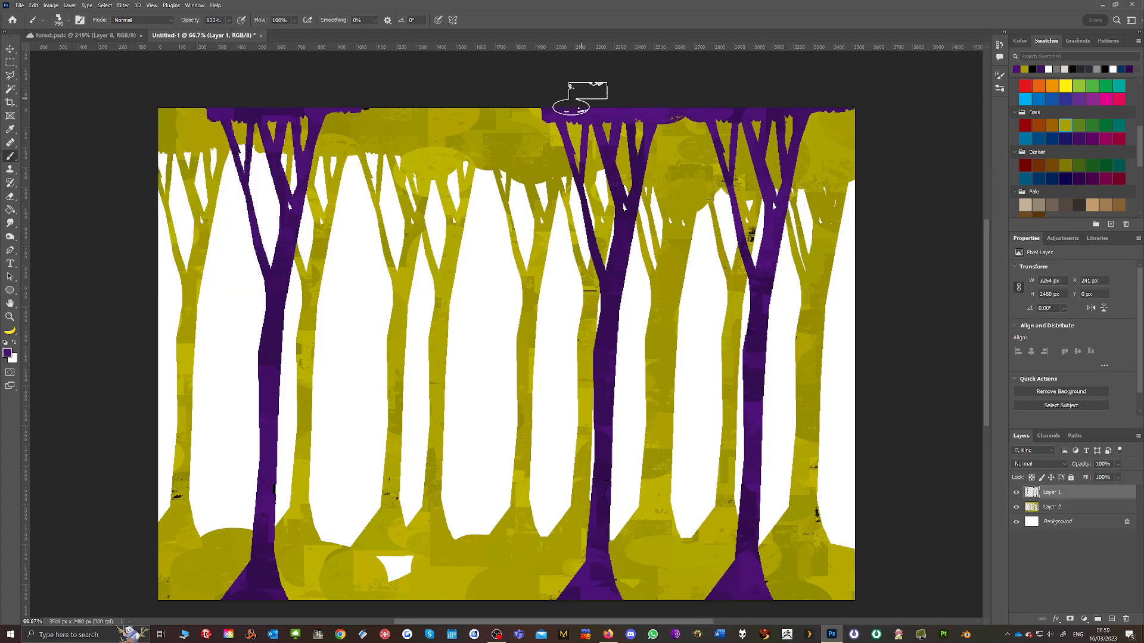
mouse_move(512, 87)
mouse_down()
mouse_move(443, 101)
mouse_move(414, 83)
mouse_move(389, 95)
mouse_move(294, 86)
mouse_move(148, 84)
mouse_up()
mouse_move(148, 596)
mouse_down()
mouse_move(503, 610)
mouse_move(570, 627)
mouse_move(577, 615)
mouse_move(736, 615)
mouse_move(851, 600)
mouse_move(644, 600)
mouse_move(664, 623)
mouse_move(111, 617)
mouse_move(120, 550)
mouse_up()
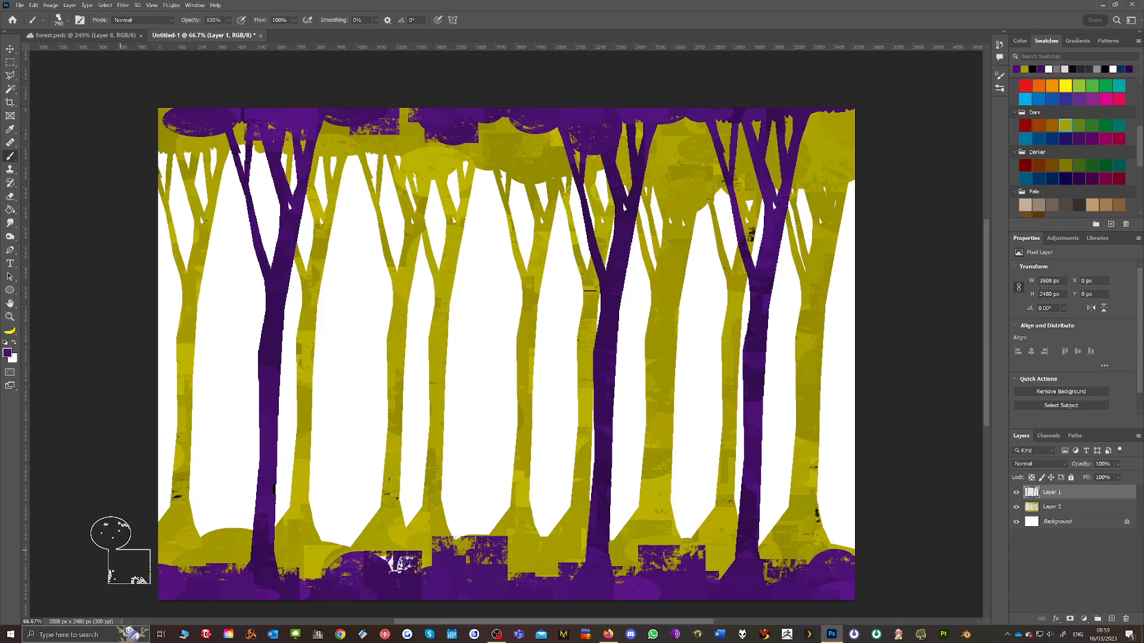
Check the layering in forest.psdc, and add a new layer beneath Layer 2 in Untitled-1
click(84, 35)
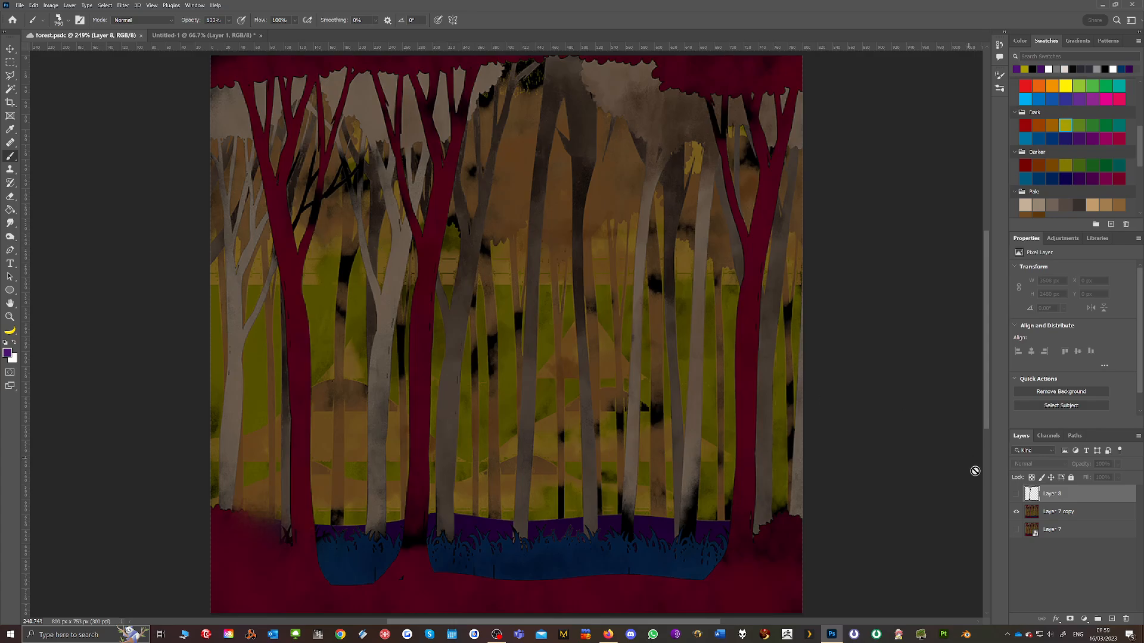
click(179, 35)
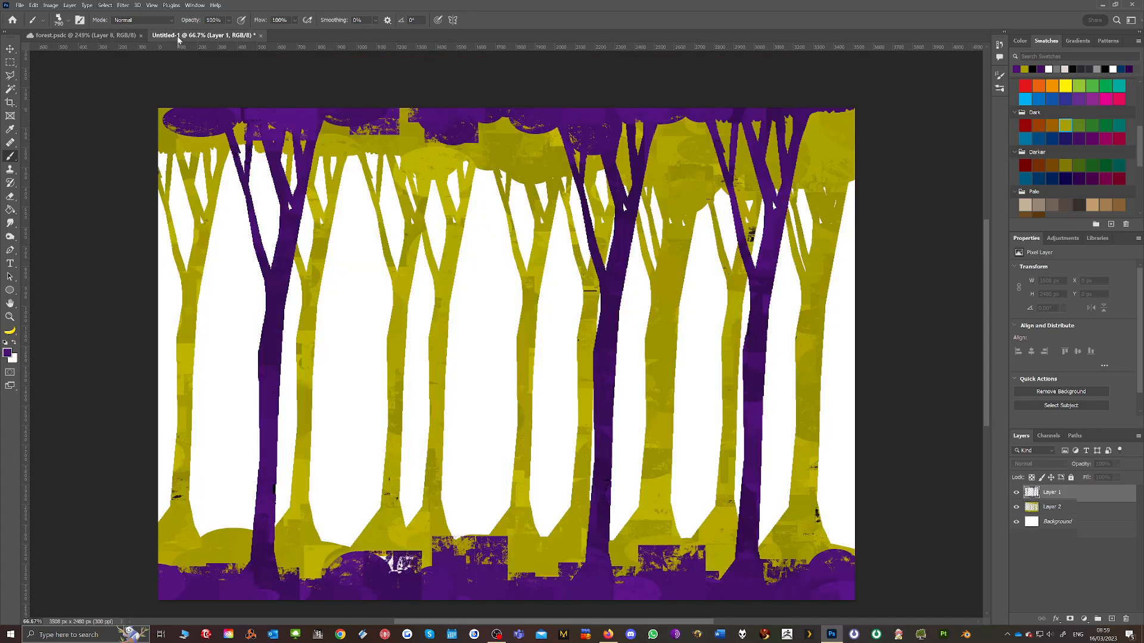
click(1111, 619)
drag(1050, 493, 1049, 531)
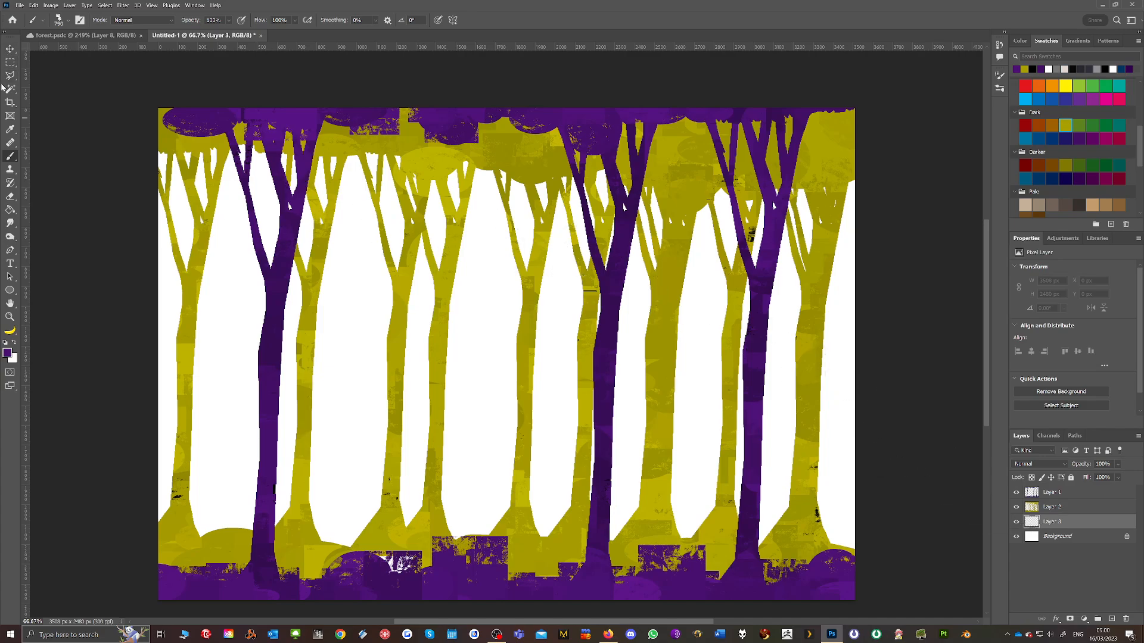
Choose the custom 753 px tree brush and enlarge it for the background trees
click(68, 21)
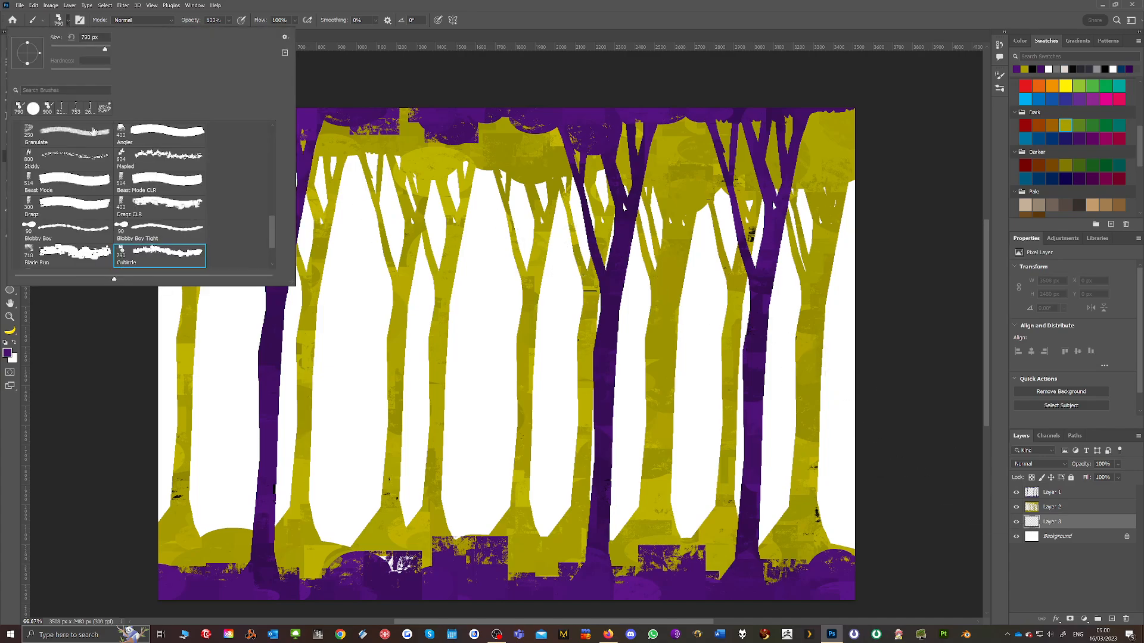
scroll(93, 131, down, 3)
click(67, 252)
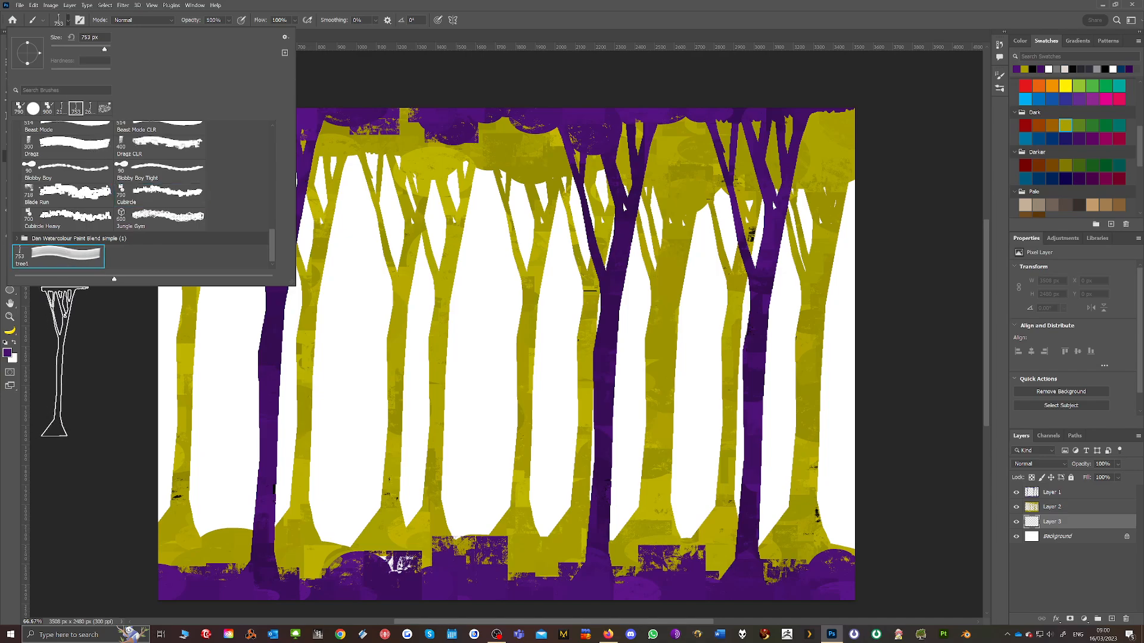
key(Return)
key(bracketright)
key(bracketright)
key(bracketright)
key(bracketright)
key(bracketright)
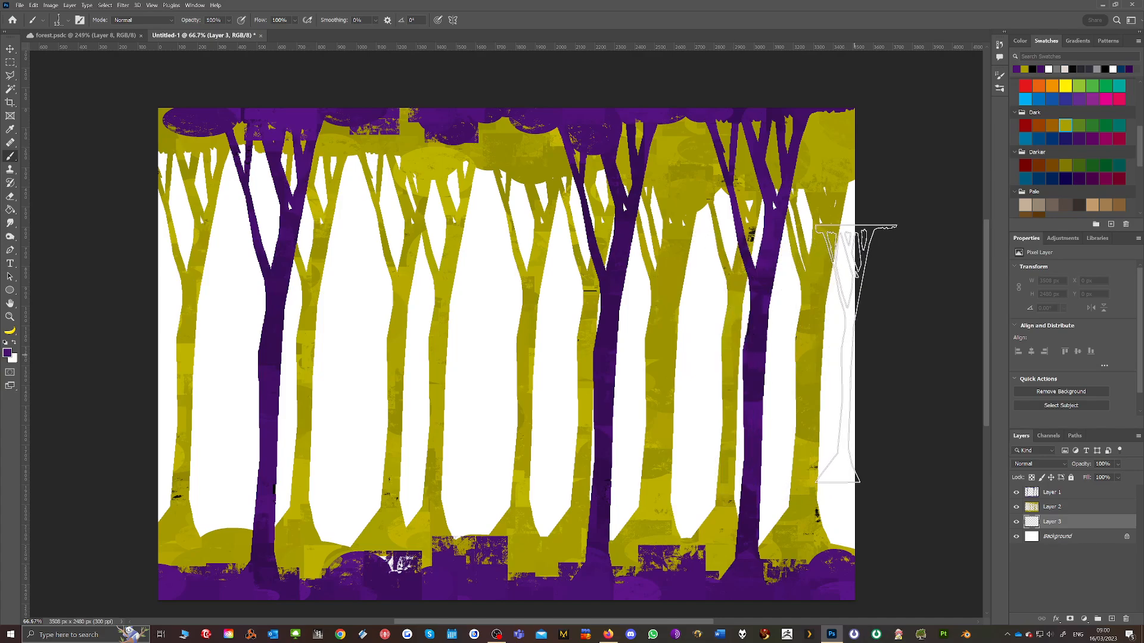
Undo the purple test trees, set the foreground colour to black, and stamp trees about 1300 px tall across the width of Layer 3
click(831, 354)
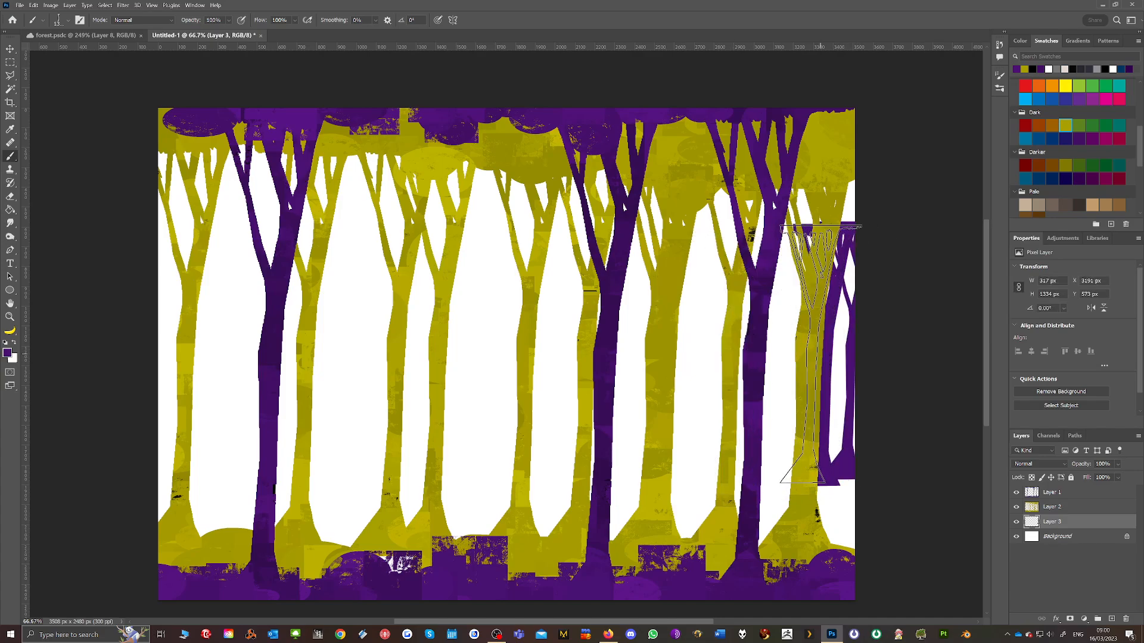
key(ctrl+z)
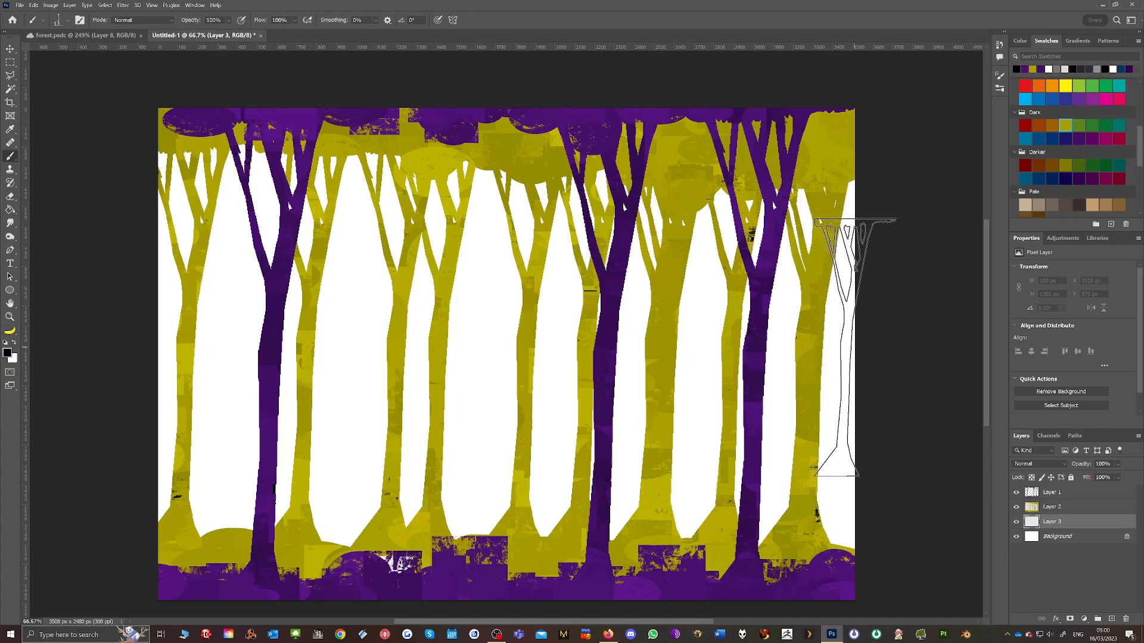
click(859, 355)
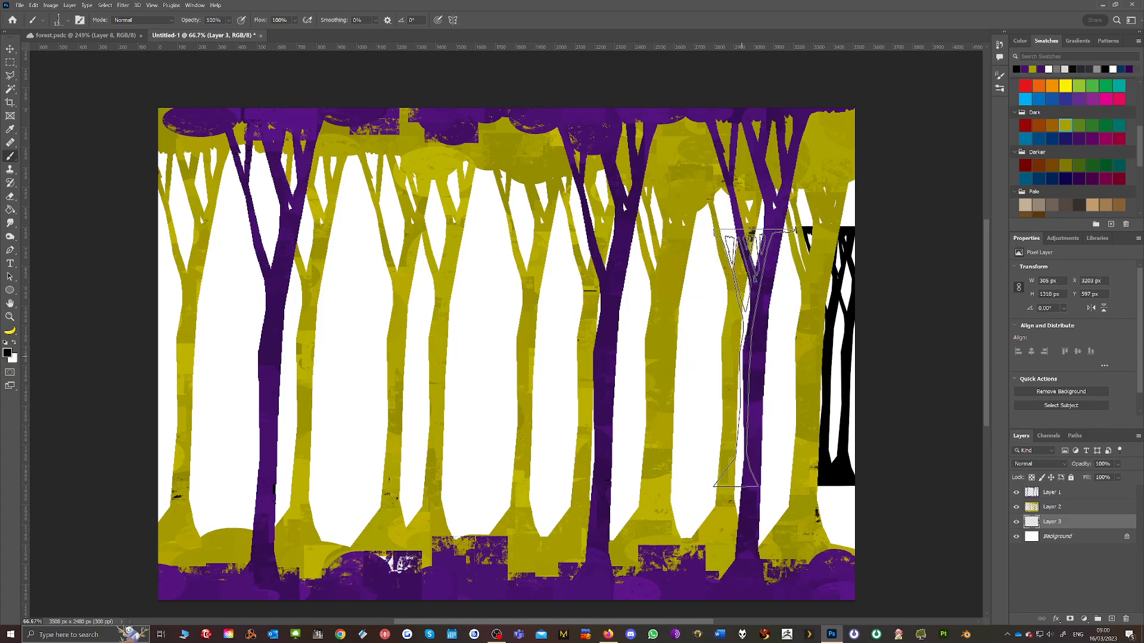
click(732, 356)
click(633, 355)
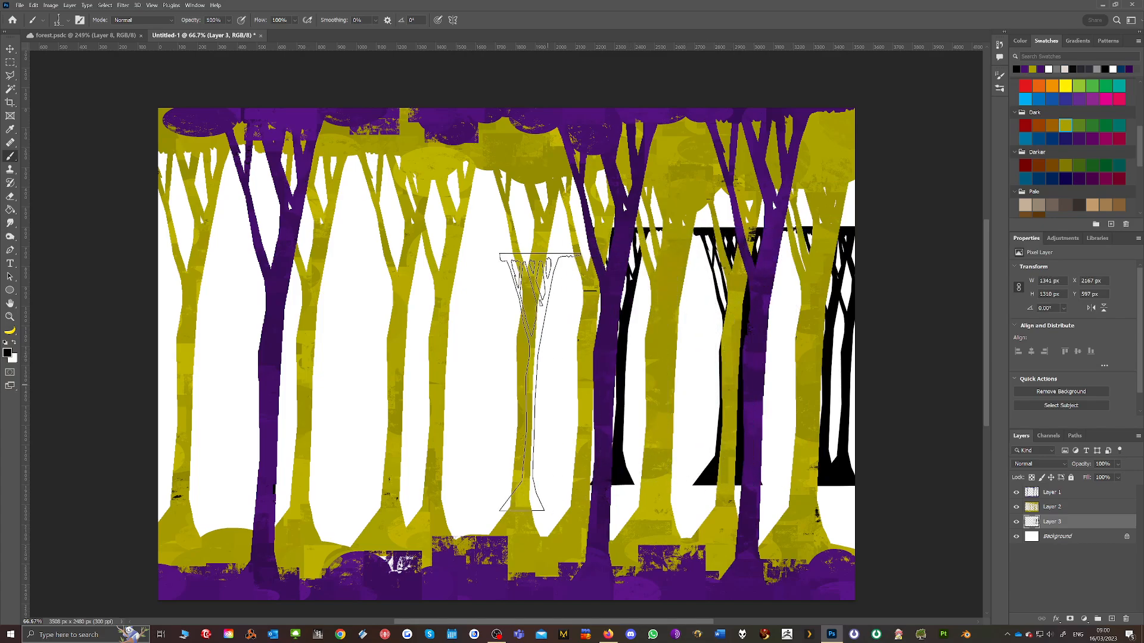
click(533, 372)
click(407, 373)
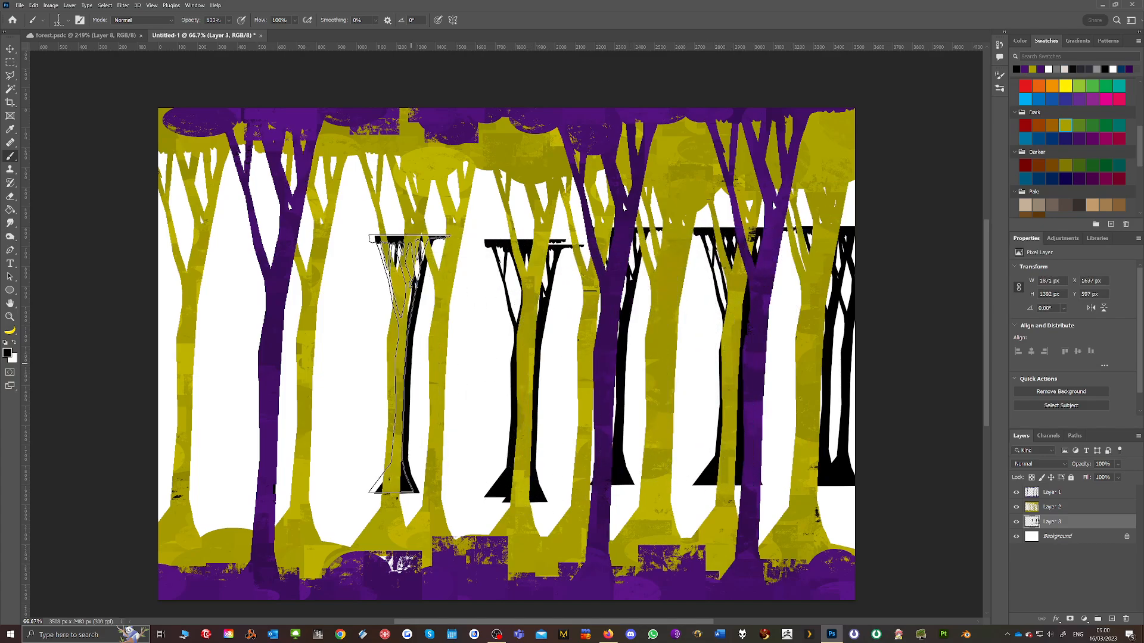
click(326, 372)
click(258, 373)
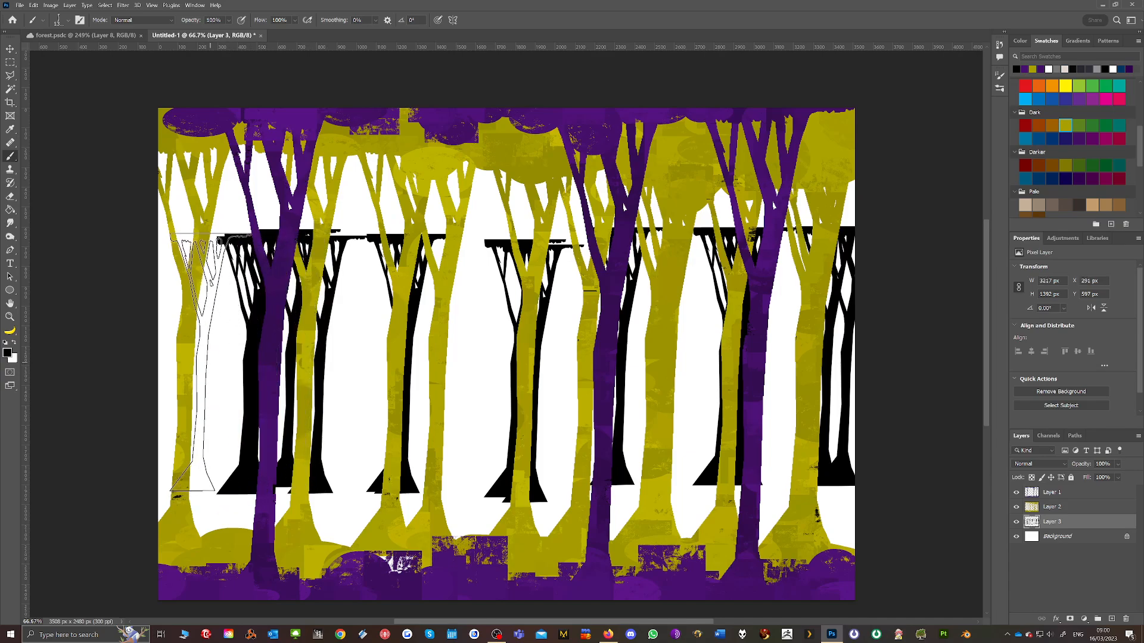
click(178, 363)
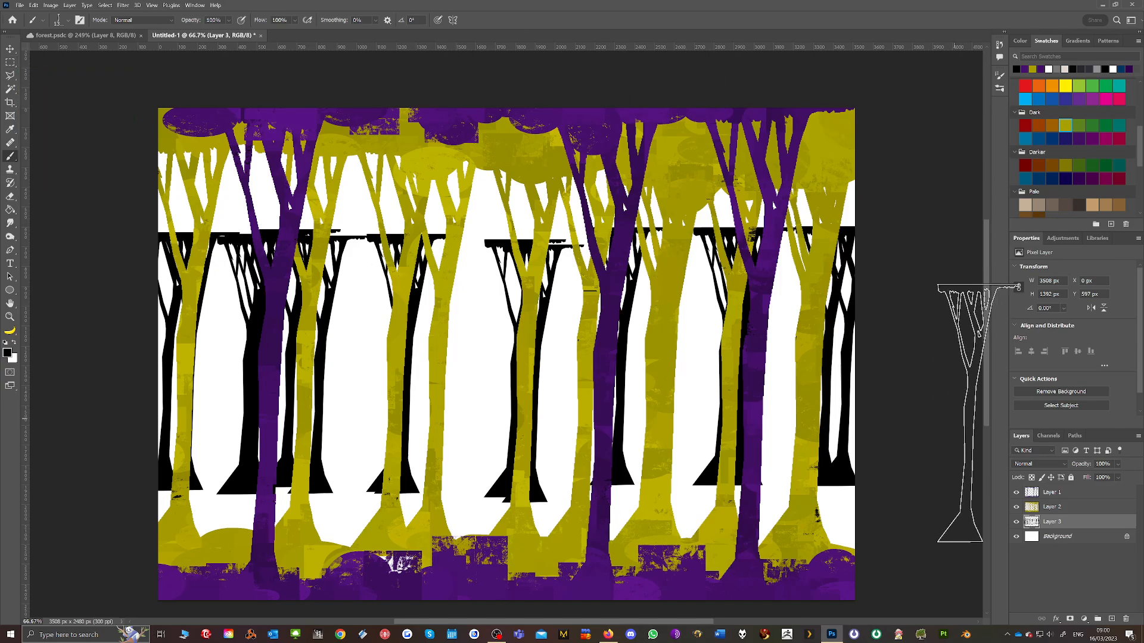
Hide Layer 1 and Layer 2, and select all the black trees on Layer 3 with the Magic Wand
click(1016, 504)
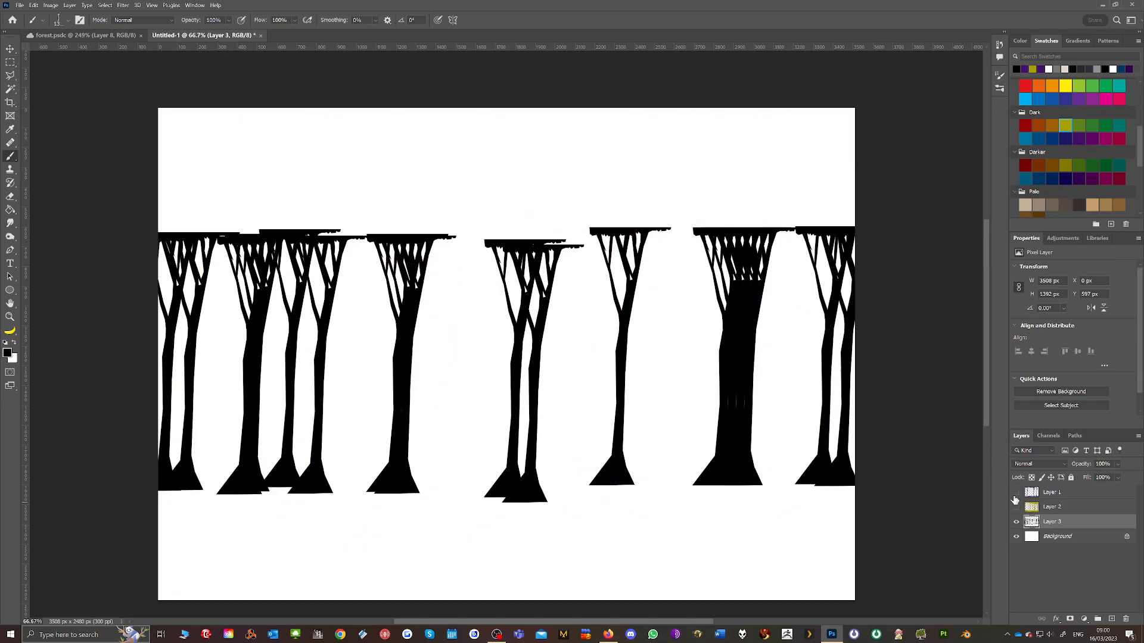
click(9, 89)
click(262, 317)
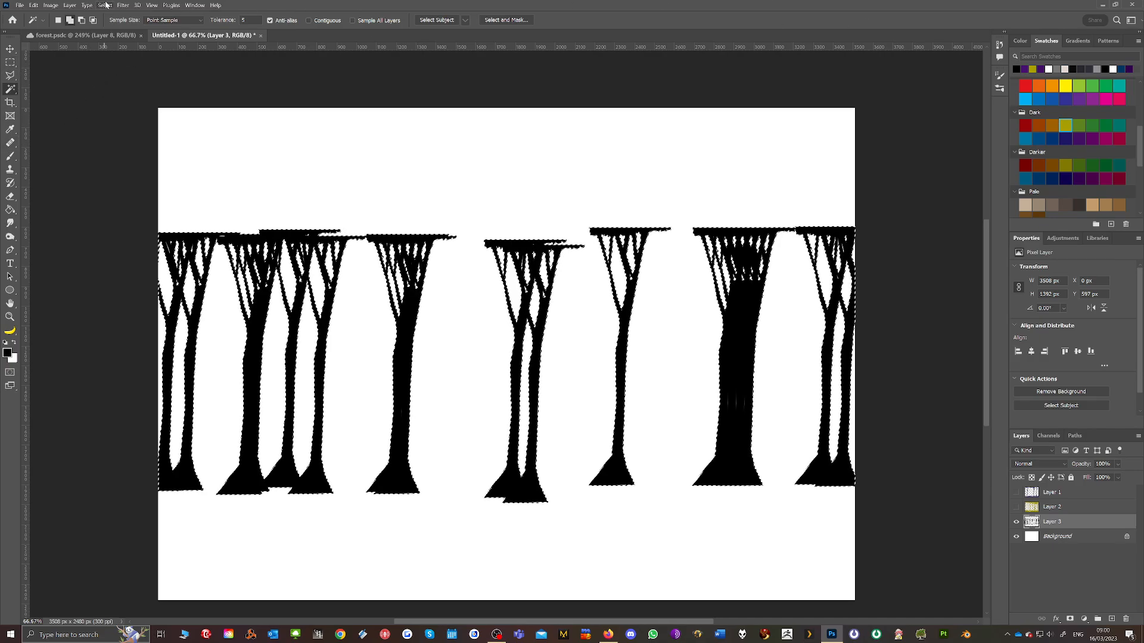
Check the colours in forest.psdc, and set the foreground colour in Untitled-1 to the Dark group's orange-brown
click(76, 36)
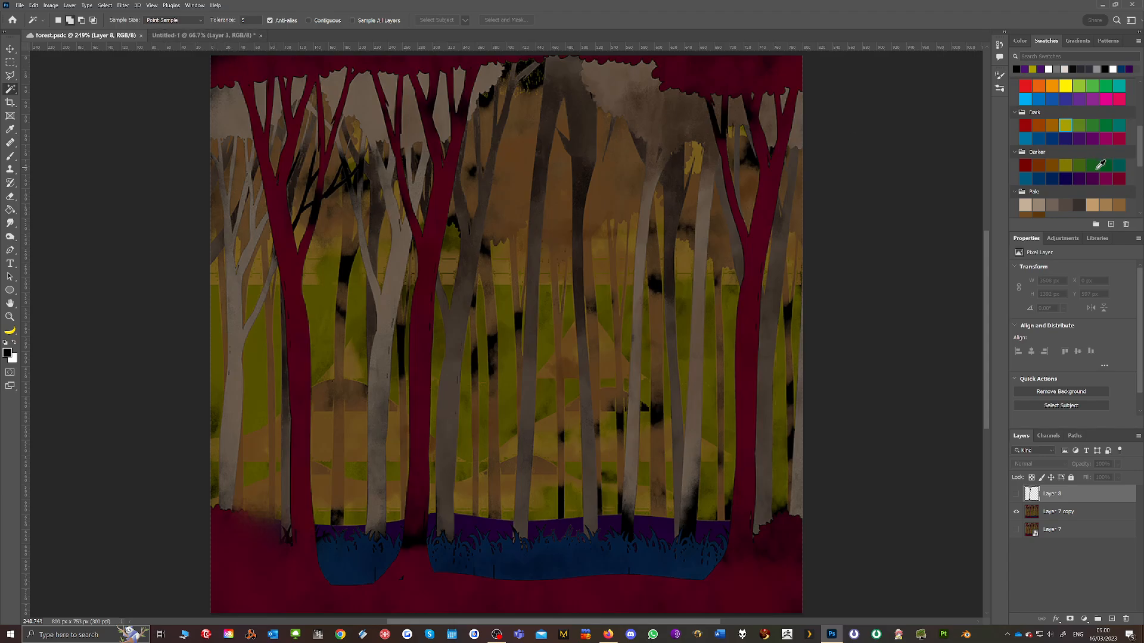
click(172, 34)
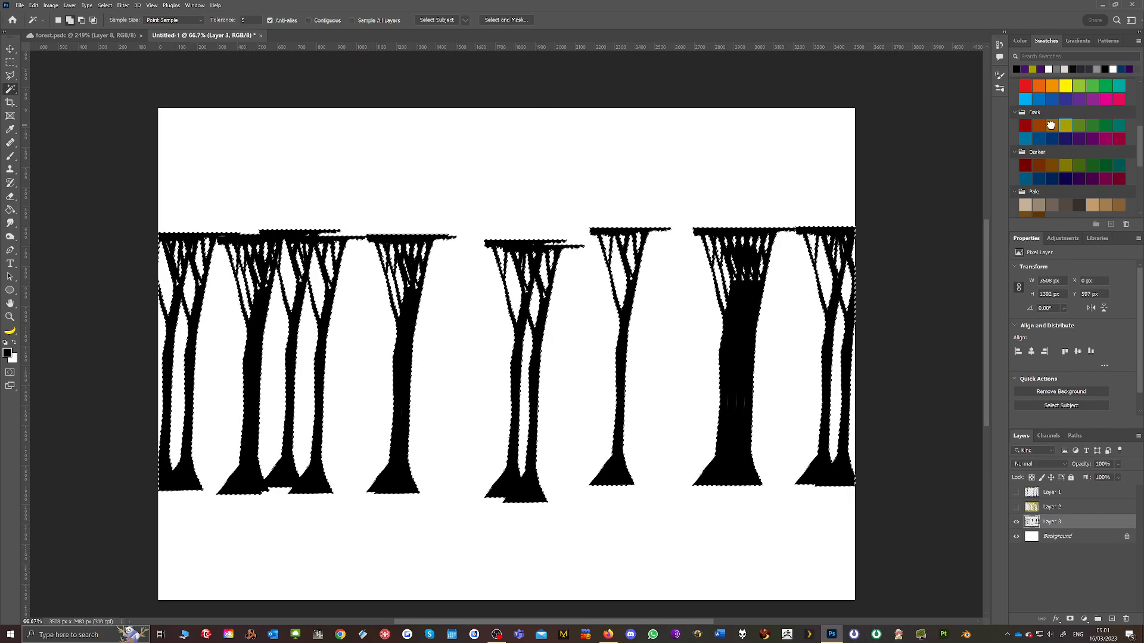
click(1051, 125)
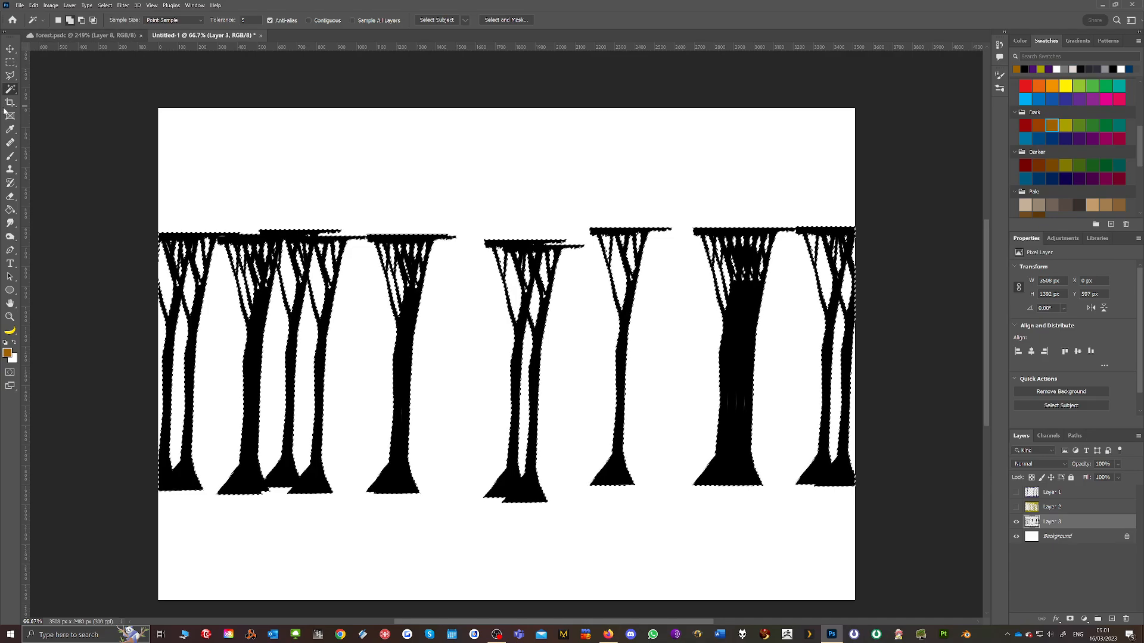
Paint the selected trees on Layer 3 orange-brown with the Cubircle brush, and clear the selection
key(b)
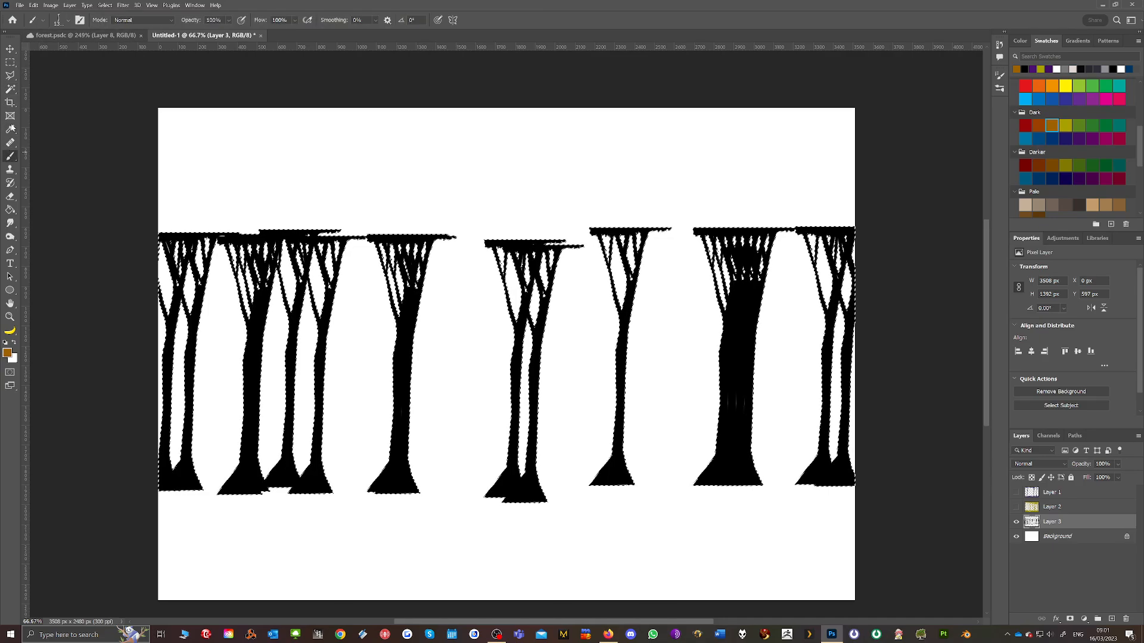
click(68, 20)
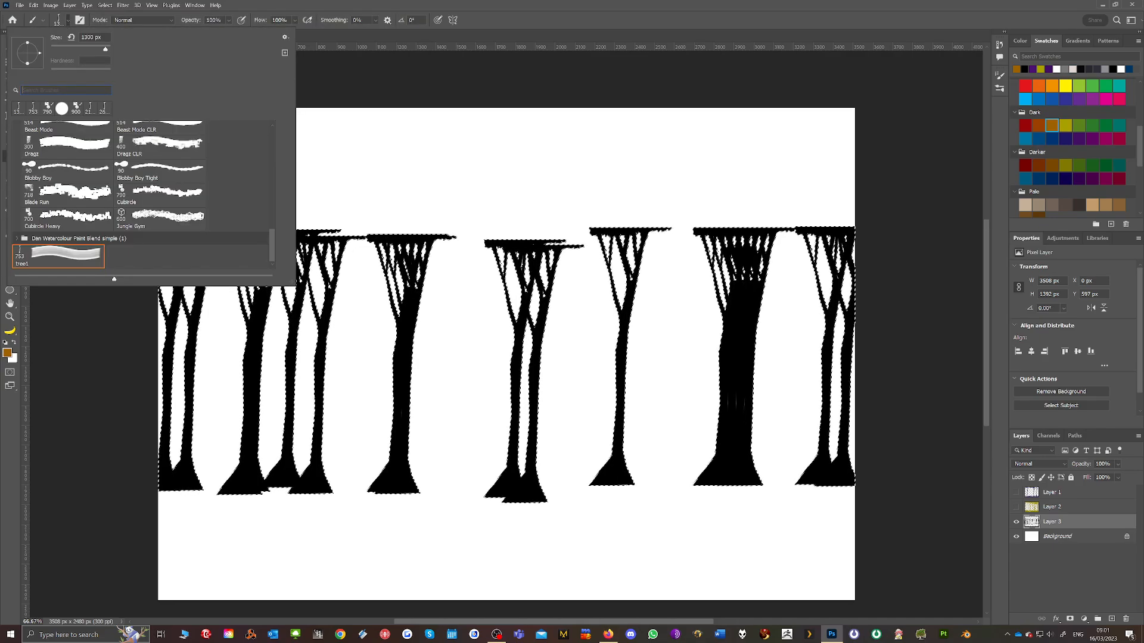
text(cub)
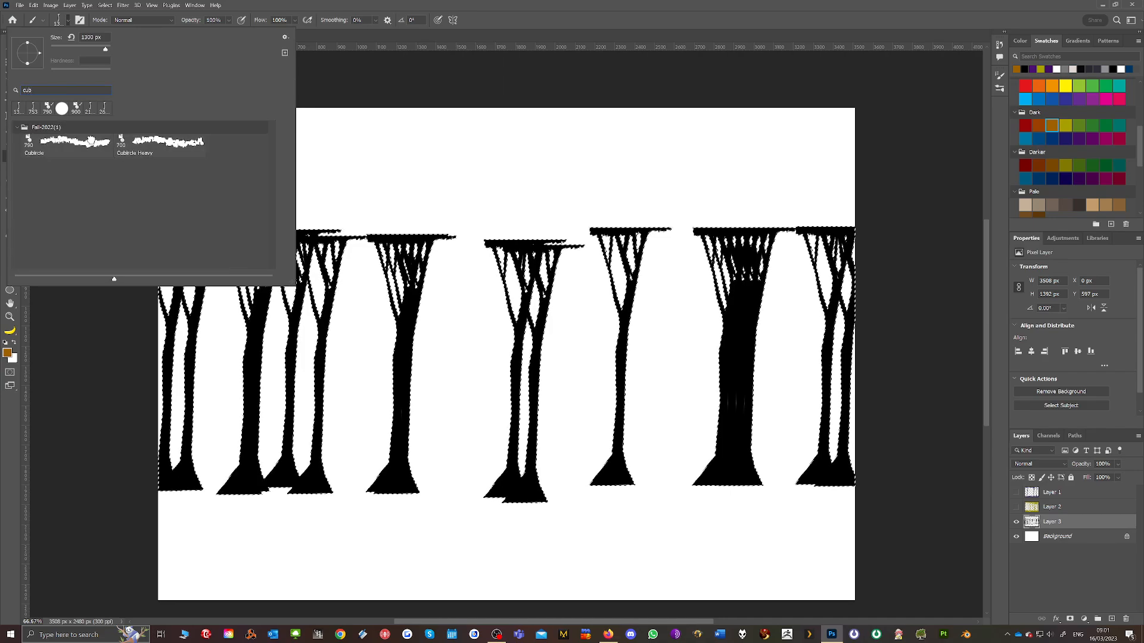
click(90, 140)
click(906, 127)
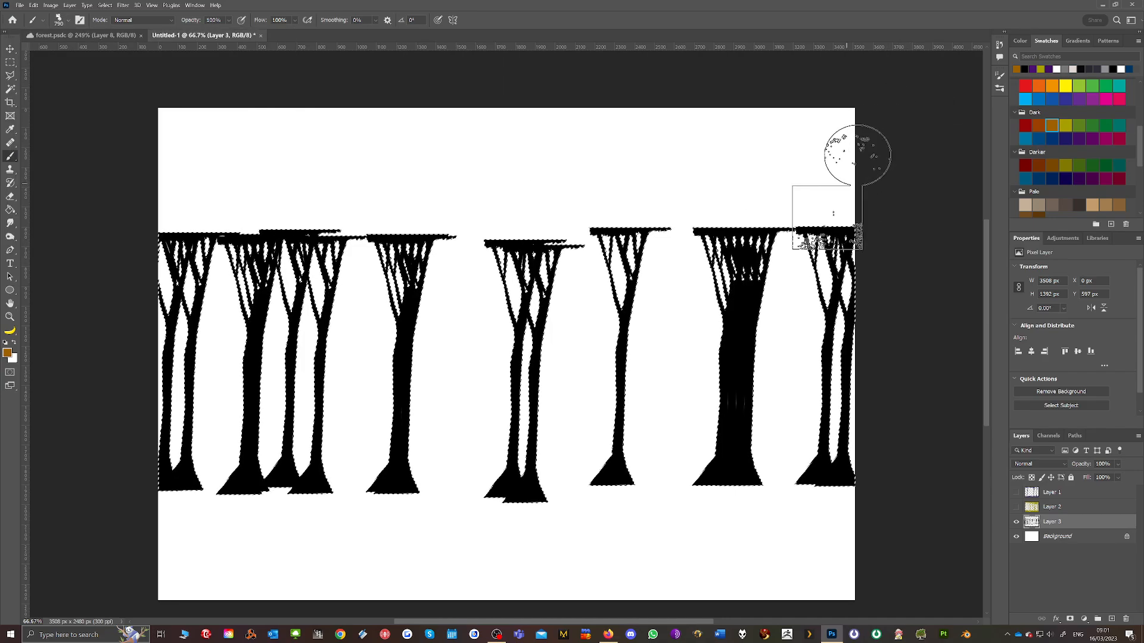
mouse_move(249, 223)
mouse_down()
mouse_move(197, 265)
mouse_move(312, 234)
mouse_move(297, 238)
mouse_move(455, 281)
mouse_up()
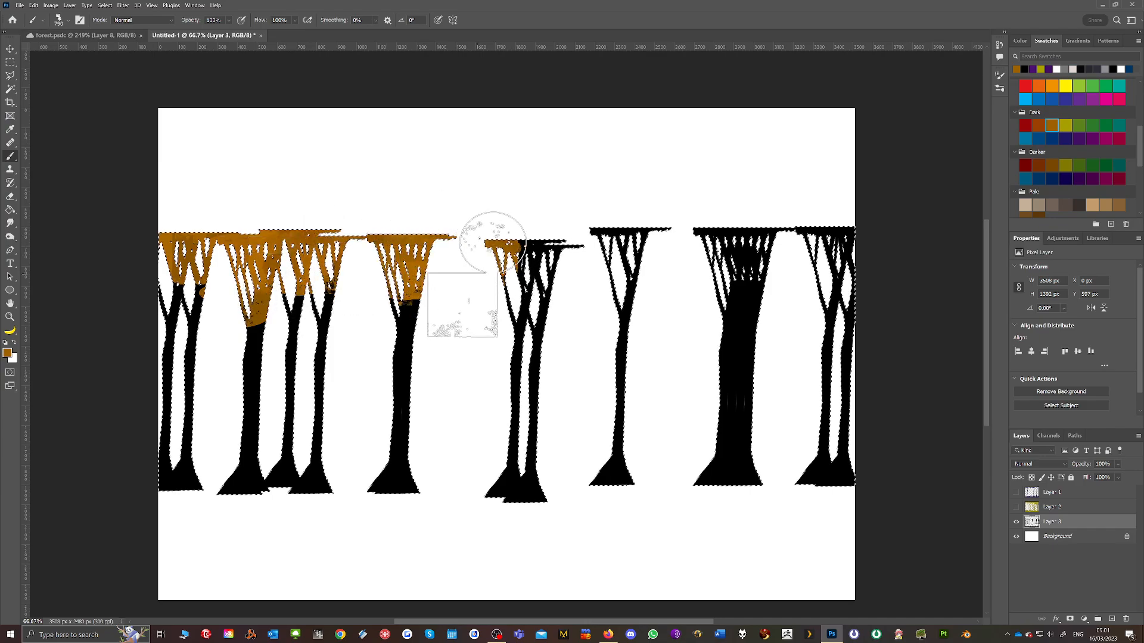
drag(75, 379, 212, 341)
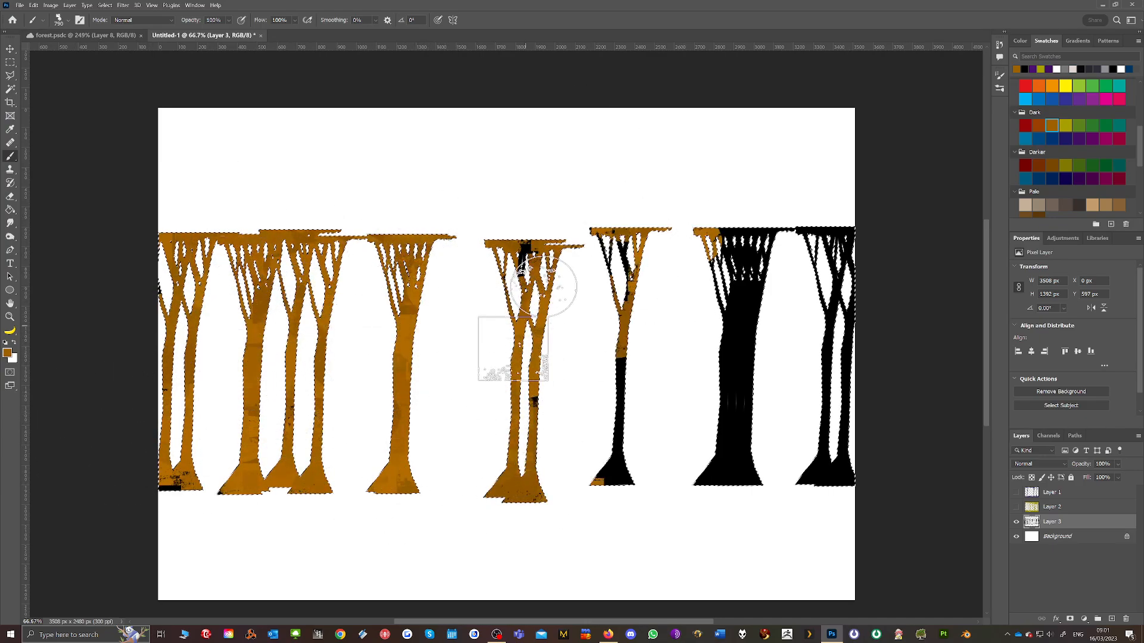
mouse_move(762, 408)
mouse_down()
mouse_move(718, 237)
mouse_move(684, 423)
mouse_move(797, 288)
mouse_move(590, 546)
mouse_move(742, 465)
mouse_move(871, 502)
mouse_move(852, 190)
mouse_move(769, 168)
mouse_move(940, 265)
mouse_up()
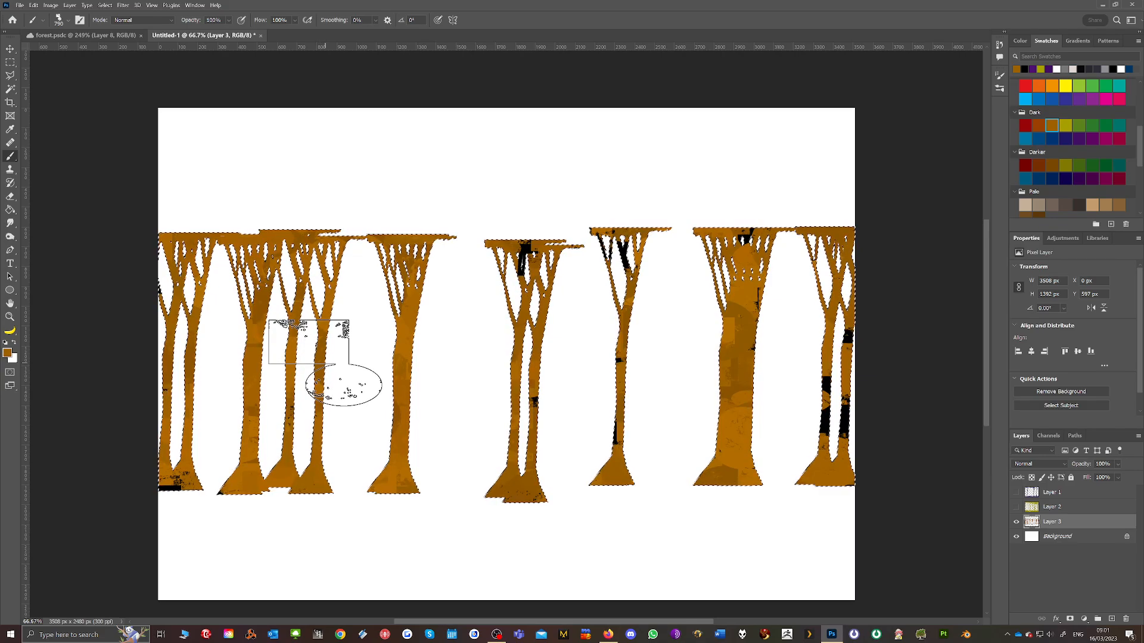
key(ctrl+d)
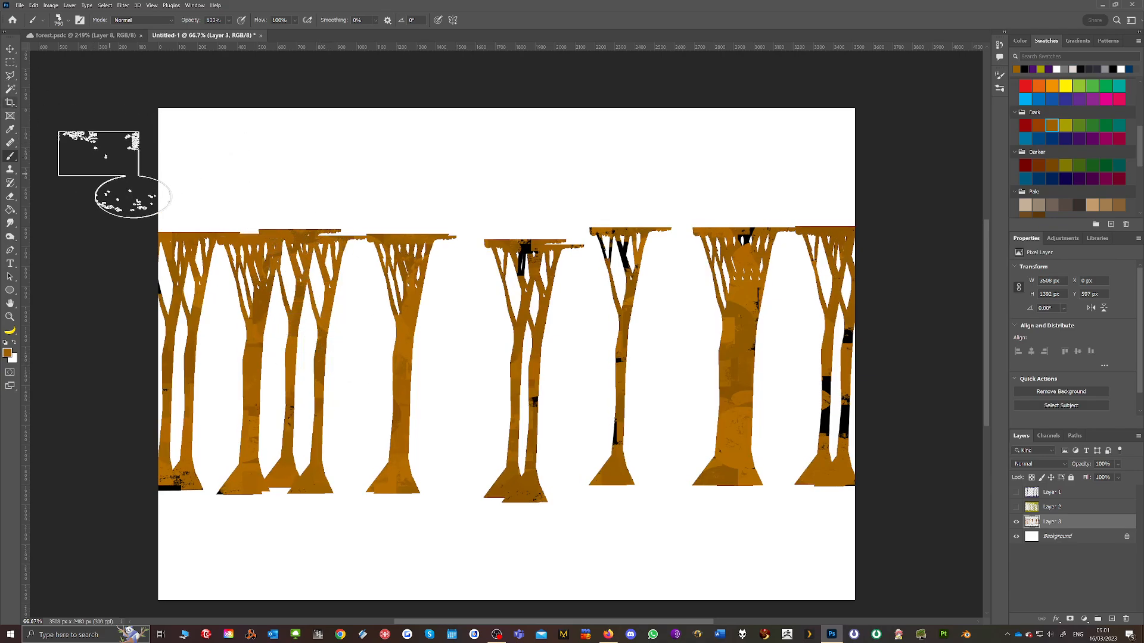
Paint an orange-brown canopy above the trees and ground below them on Layer 3, and show Layer 1 and Layer 2 again
mouse_move(128, 188)
mouse_down()
mouse_move(262, 197)
mouse_move(143, 174)
mouse_move(303, 183)
mouse_move(302, 193)
mouse_move(398, 197)
mouse_move(413, 222)
mouse_move(354, 215)
mouse_move(486, 205)
mouse_move(472, 239)
mouse_move(510, 210)
mouse_move(546, 245)
mouse_move(471, 236)
mouse_move(654, 217)
mouse_move(637, 235)
mouse_move(709, 215)
mouse_move(691, 193)
mouse_move(843, 193)
mouse_move(809, 120)
mouse_move(671, 163)
mouse_move(566, 128)
mouse_move(259, 142)
mouse_move(148, 124)
mouse_move(868, 191)
mouse_up()
mouse_move(828, 566)
mouse_down()
mouse_move(715, 546)
mouse_move(587, 553)
mouse_move(767, 525)
mouse_move(801, 529)
mouse_move(393, 555)
mouse_move(609, 554)
mouse_move(555, 541)
mouse_move(538, 573)
mouse_move(334, 552)
mouse_move(207, 558)
mouse_move(138, 541)
mouse_move(122, 564)
mouse_move(241, 536)
mouse_move(269, 575)
mouse_move(201, 591)
mouse_move(247, 594)
mouse_move(258, 576)
mouse_move(748, 601)
mouse_move(555, 606)
mouse_move(712, 592)
mouse_move(563, 519)
mouse_move(605, 512)
mouse_move(700, 538)
mouse_move(915, 471)
mouse_up()
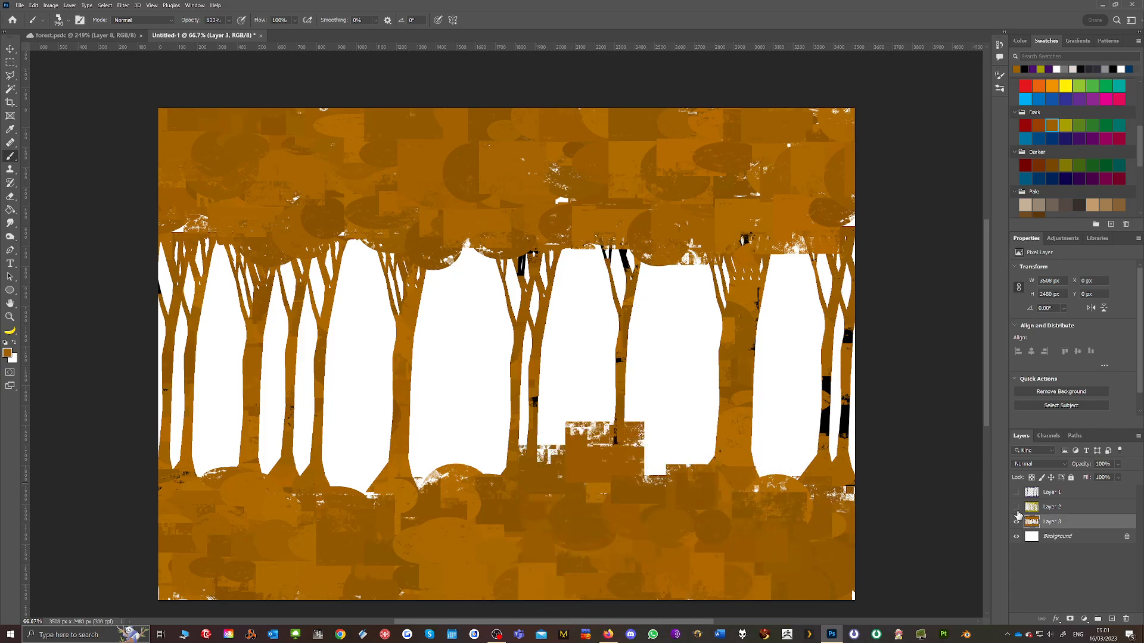
click(1017, 507)
click(1016, 493)
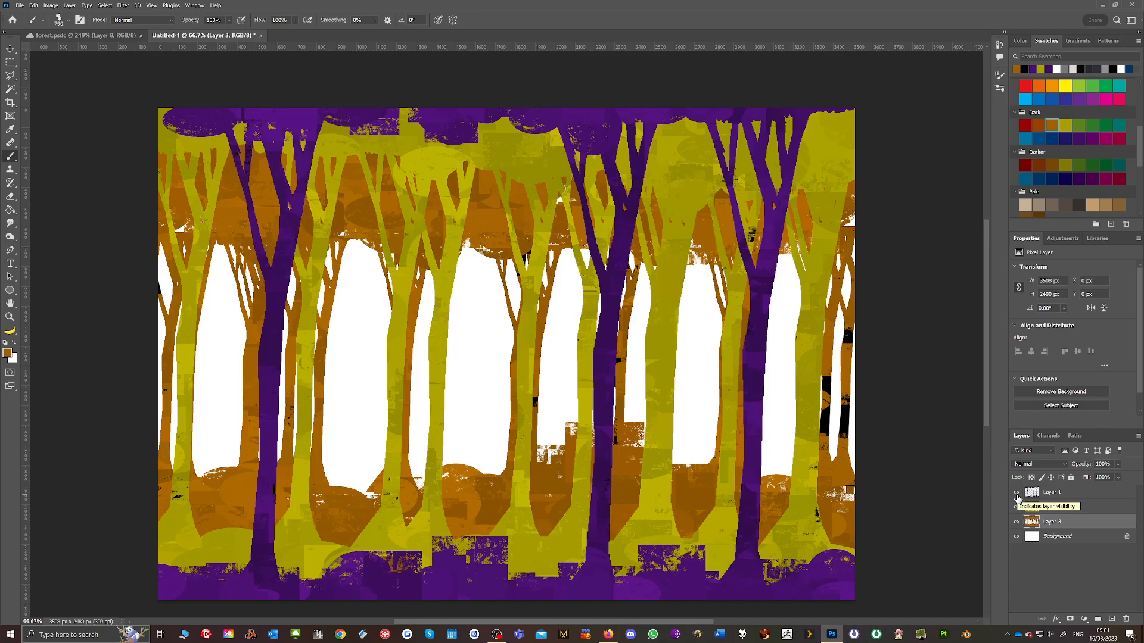
Check the background in forest.psdc, and add a new layer directly above Background in Untitled-1
click(59, 36)
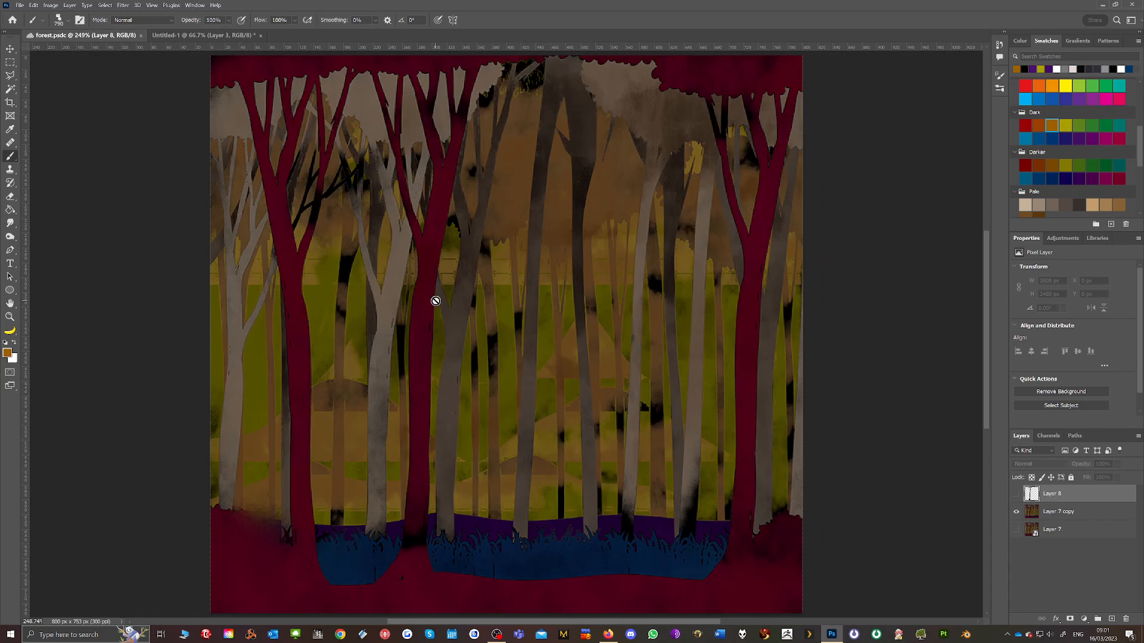
click(199, 37)
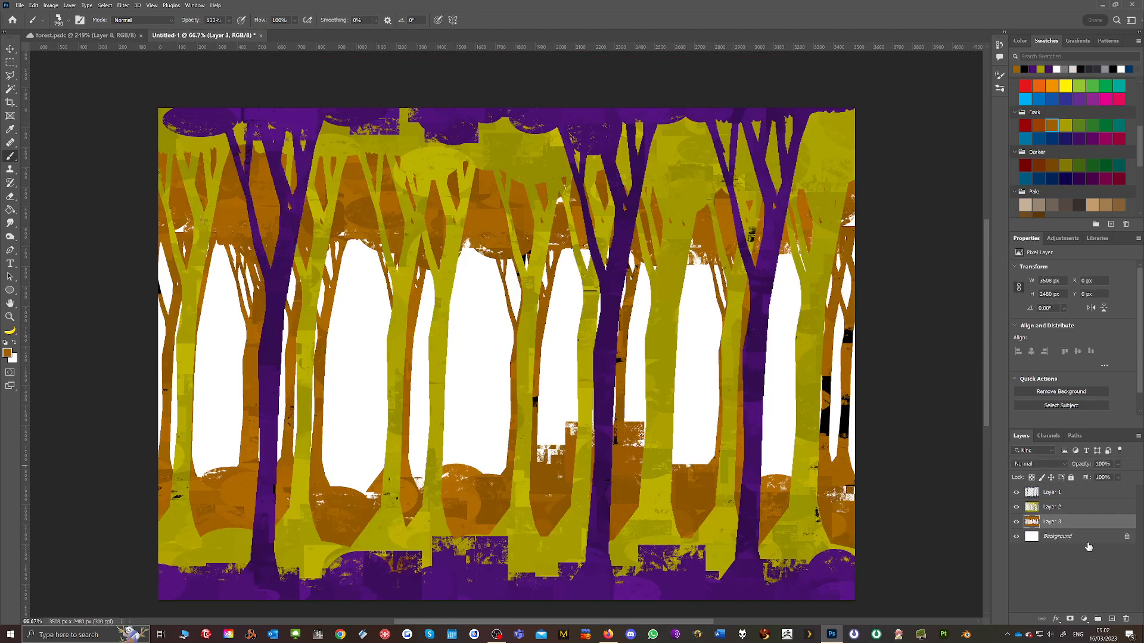
click(1084, 542)
click(1112, 619)
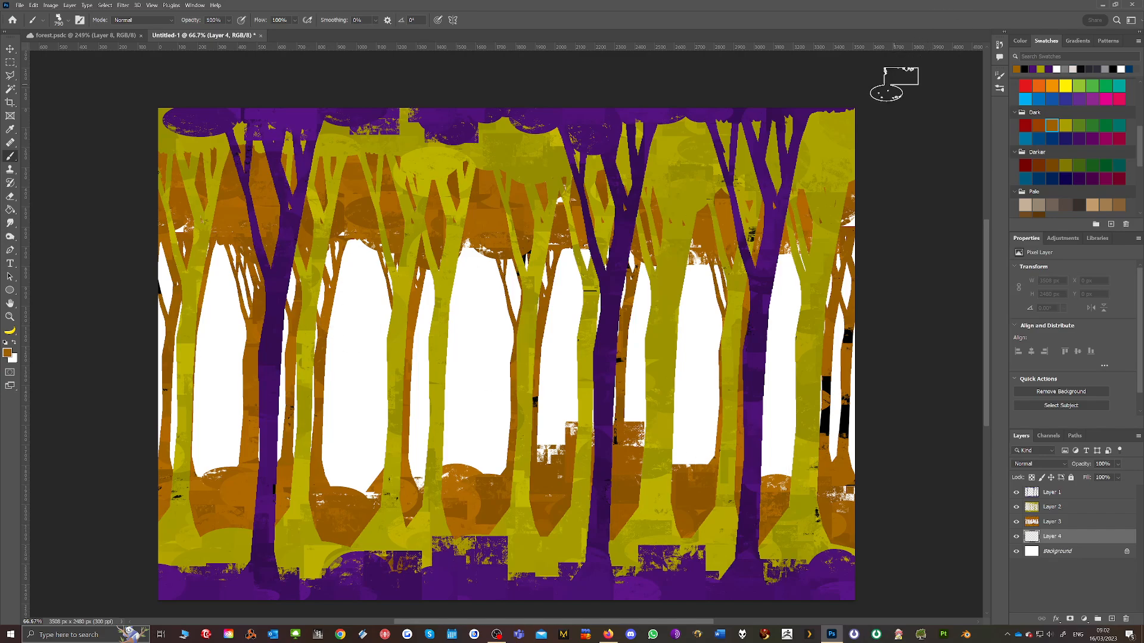
Check forest.psdc again, and paint the white gaps between the trees on Layer 4 with the Dark Pea Green swatch
click(88, 36)
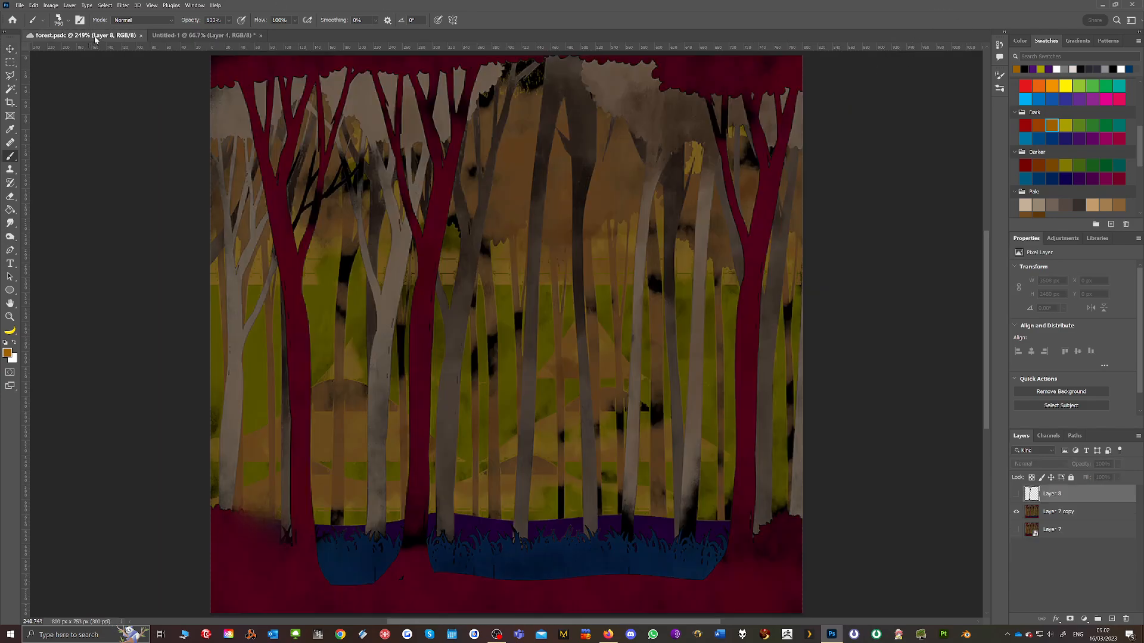
click(184, 35)
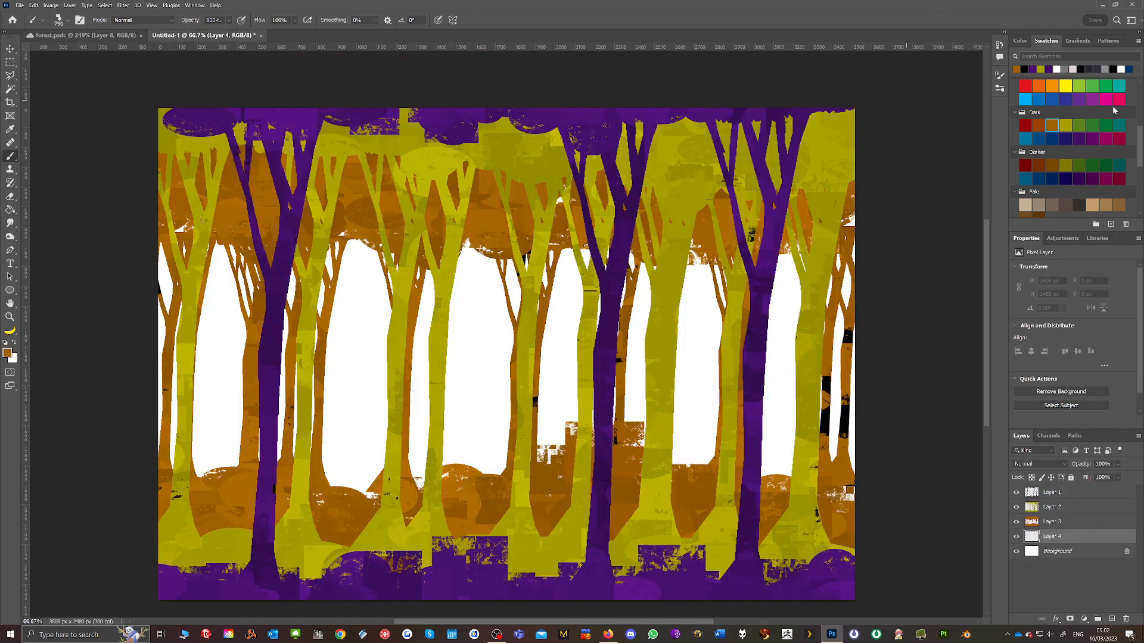
click(1080, 125)
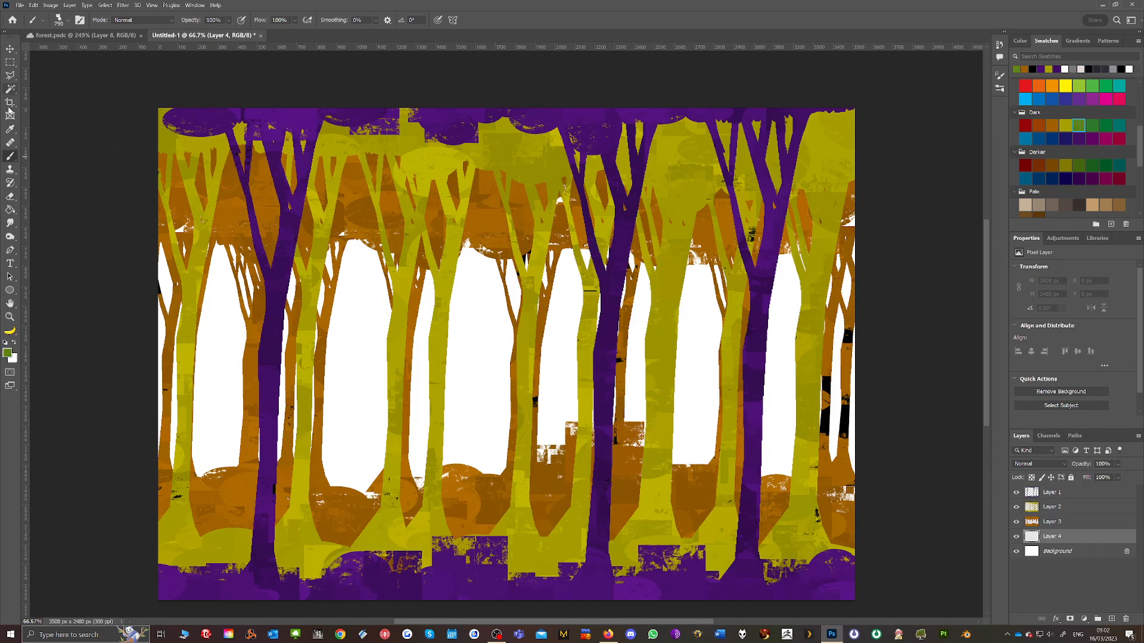
mouse_move(143, 250)
mouse_down()
mouse_move(162, 334)
mouse_move(158, 288)
mouse_move(173, 298)
mouse_move(138, 318)
mouse_move(178, 319)
mouse_move(183, 406)
mouse_move(301, 415)
mouse_move(163, 453)
mouse_move(484, 486)
mouse_move(271, 428)
mouse_move(298, 245)
mouse_move(427, 316)
mouse_move(318, 305)
mouse_move(328, 266)
mouse_move(577, 263)
mouse_move(810, 280)
mouse_move(612, 402)
mouse_move(587, 495)
mouse_move(721, 405)
mouse_move(703, 306)
mouse_move(900, 306)
mouse_move(847, 268)
mouse_move(794, 436)
mouse_move(748, 489)
mouse_move(495, 462)
mouse_move(630, 500)
mouse_move(464, 408)
mouse_move(354, 458)
mouse_move(52, 409)
mouse_up()
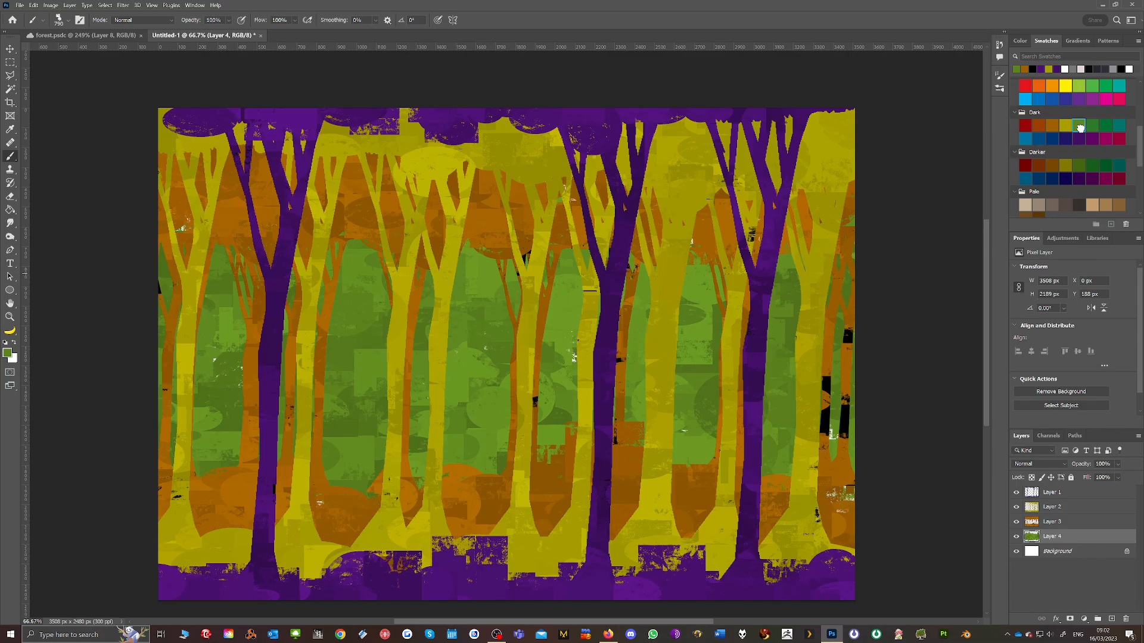
Set the foreground to a darker green with 62% saturation and 37% brightness, and paint the lower part of the Layer 4 backdrop
double_click(1079, 126)
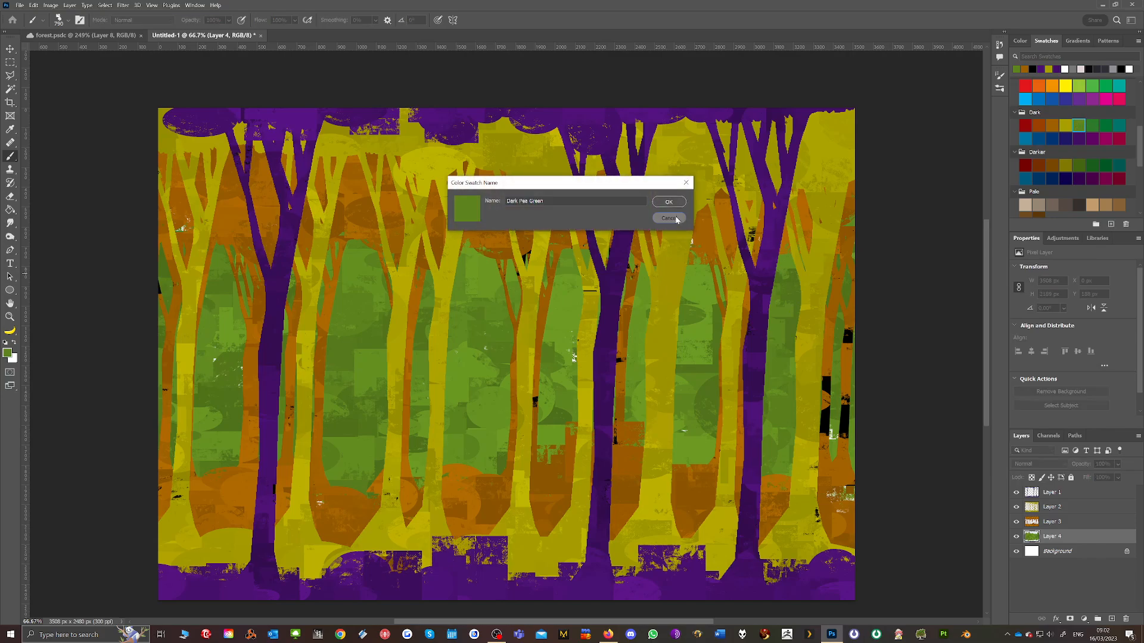
click(668, 218)
click(1019, 41)
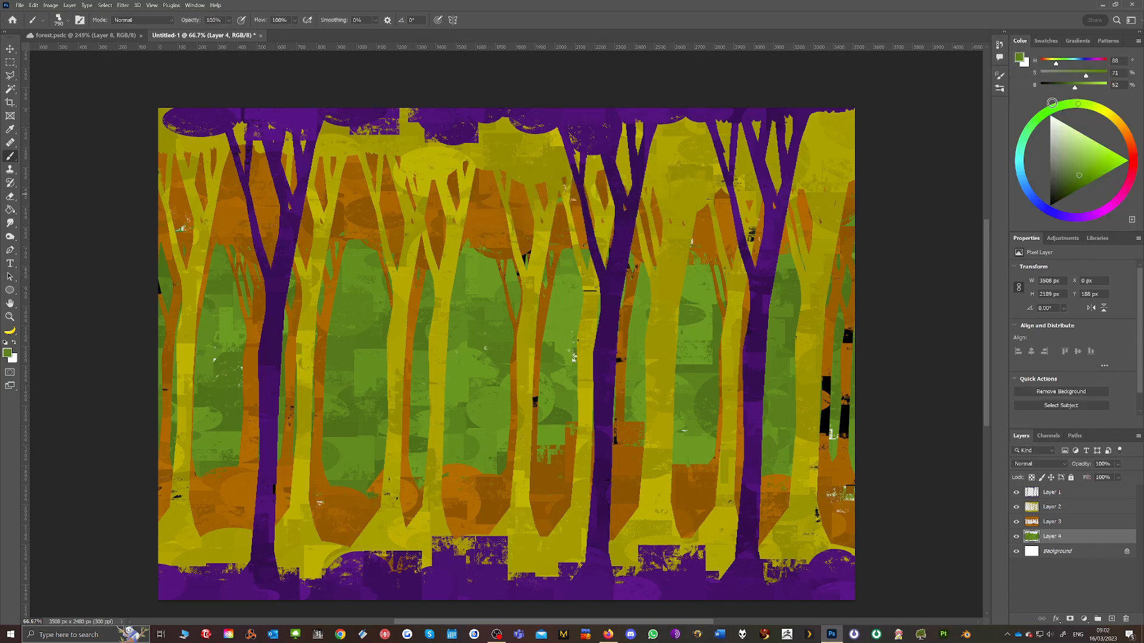
click(1068, 183)
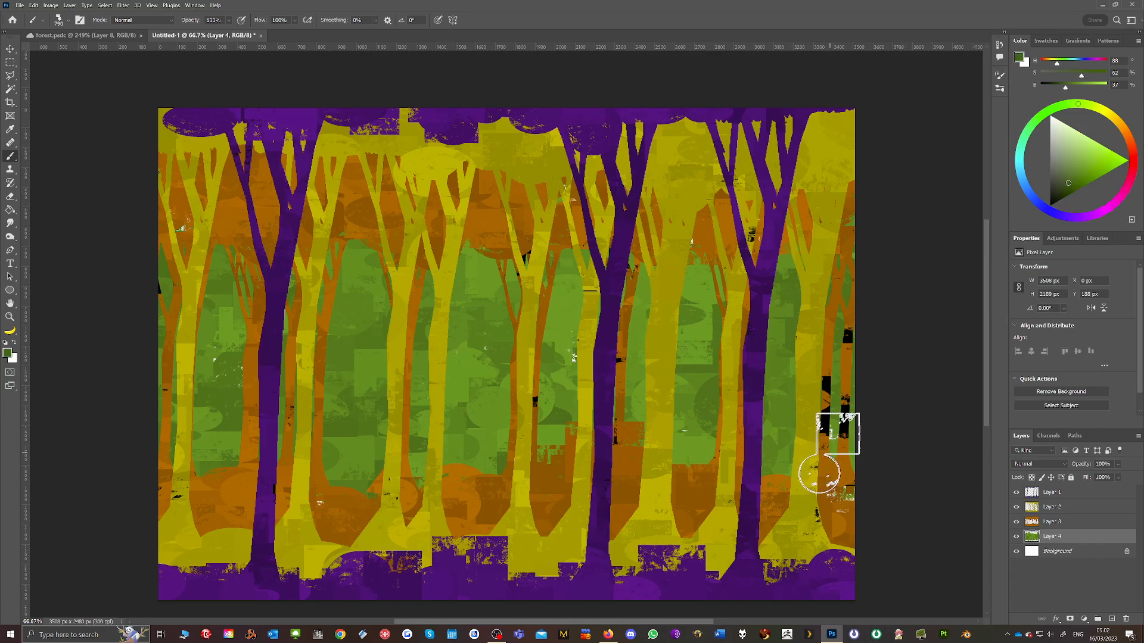
mouse_move(522, 485)
mouse_down()
mouse_move(180, 479)
mouse_move(242, 461)
mouse_move(694, 439)
mouse_move(788, 423)
mouse_up()
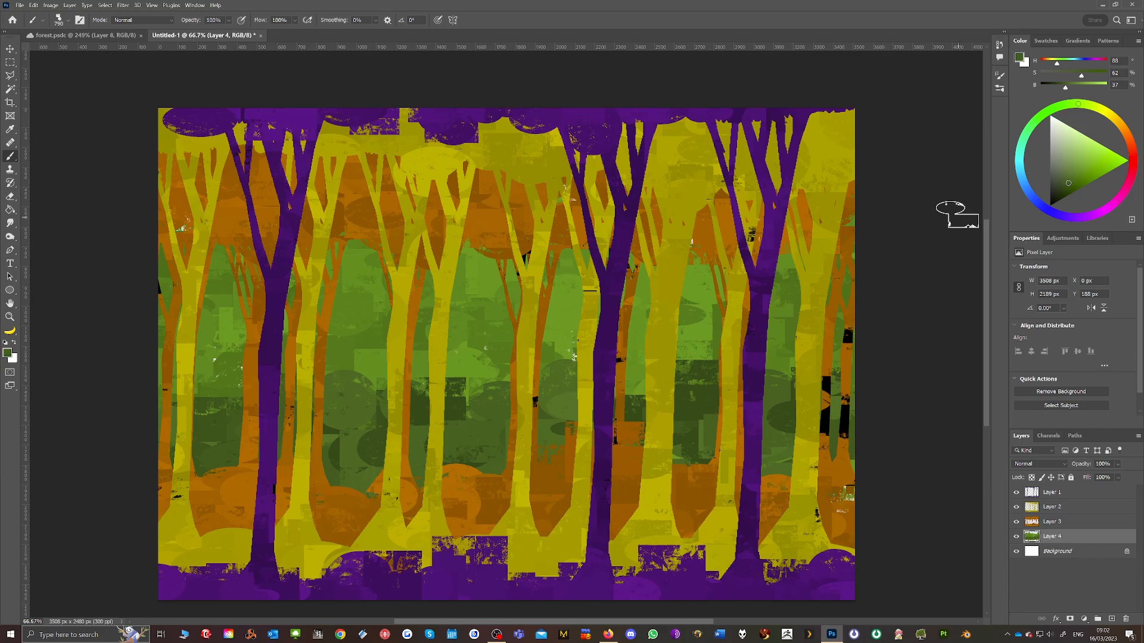
Try a very pale blue sky behind the trees on Layer 4, and undo the stroke
mouse_move(1026, 179)
mouse_down()
mouse_move(1028, 193)
mouse_move(1077, 145)
mouse_up()
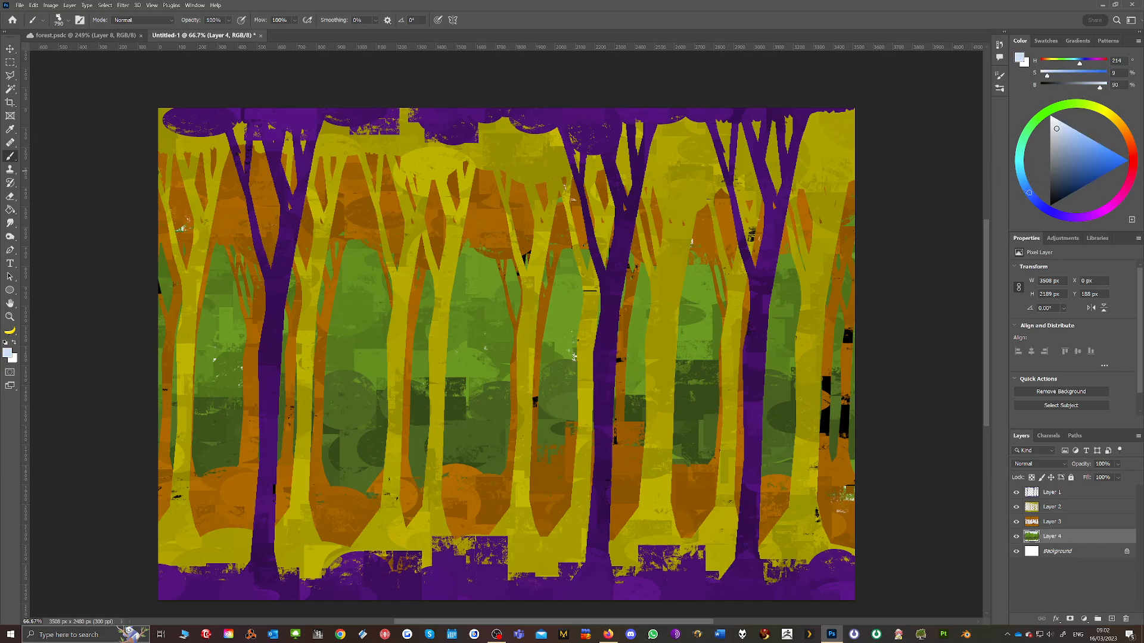
mouse_move(751, 235)
mouse_down()
mouse_move(827, 250)
mouse_move(779, 266)
mouse_move(891, 224)
mouse_up()
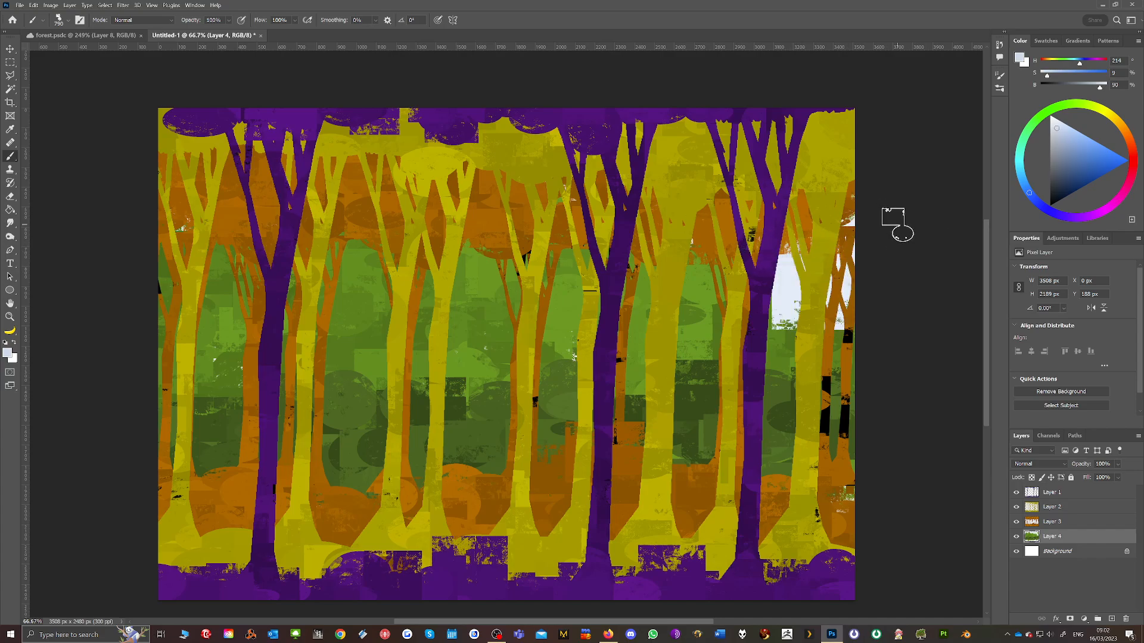
key(ctrl+z)
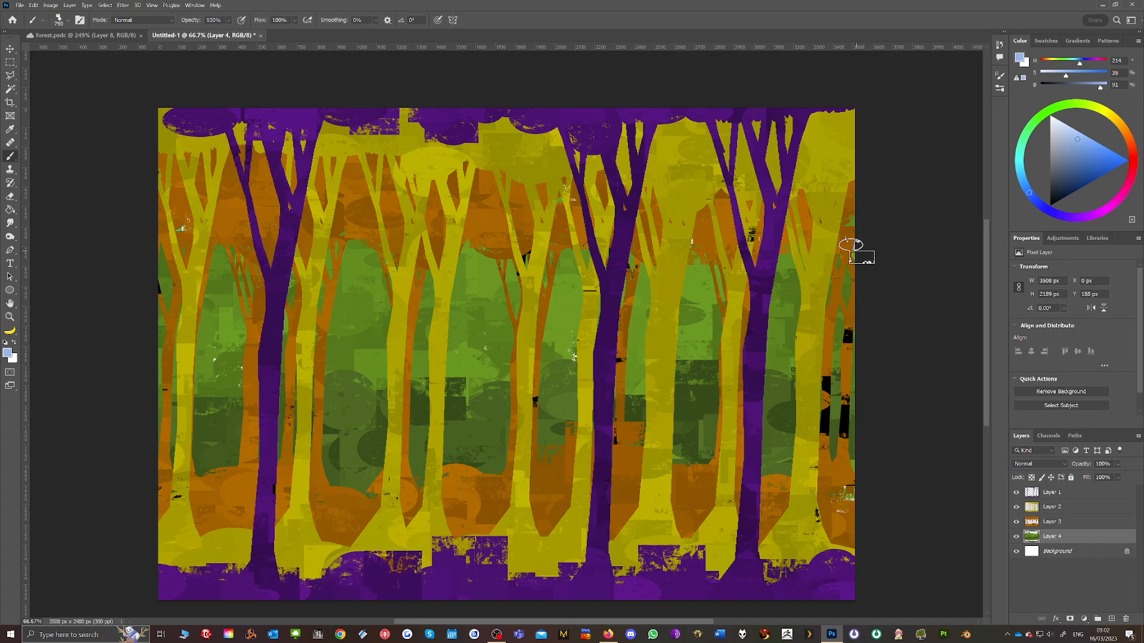
Enlarge the brush, lower its opacity to 42%, and paint light blue sky over the upper part of the Layer 4 backdrop
key(bracketright)
key(bracketright)
key(bracketright)
key(bracketright)
mouse_move(835, 253)
mouse_down()
mouse_move(579, 235)
mouse_move(640, 243)
mouse_up()
key(ctrl+z)
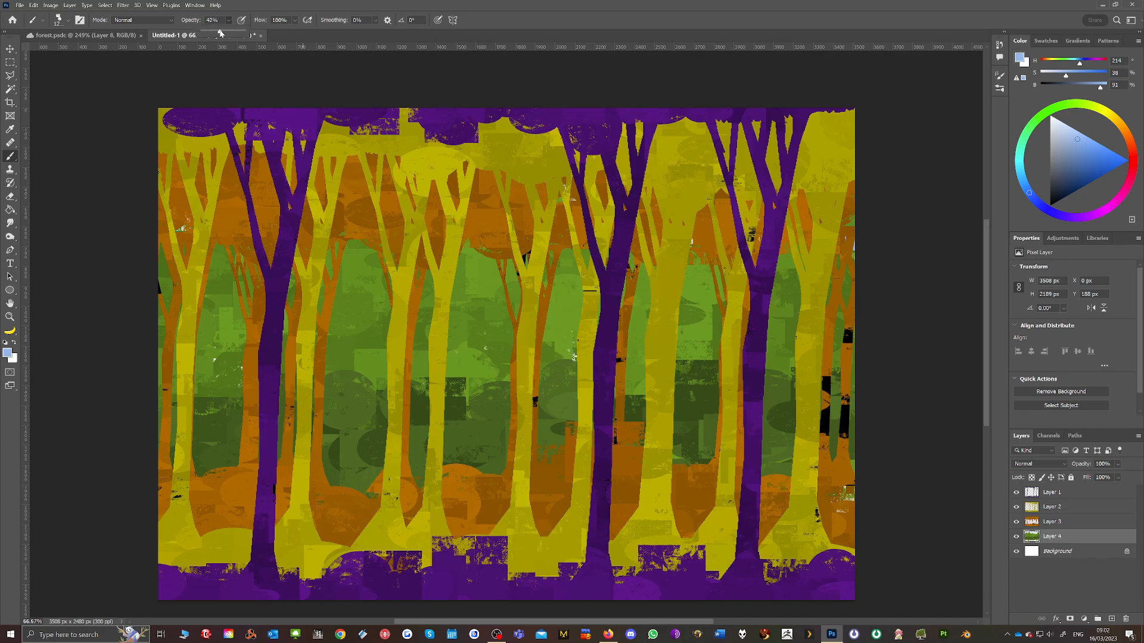
mouse_move(868, 281)
mouse_down()
mouse_move(202, 245)
mouse_move(238, 274)
mouse_move(244, 191)
mouse_move(296, 249)
mouse_move(850, 227)
mouse_up()
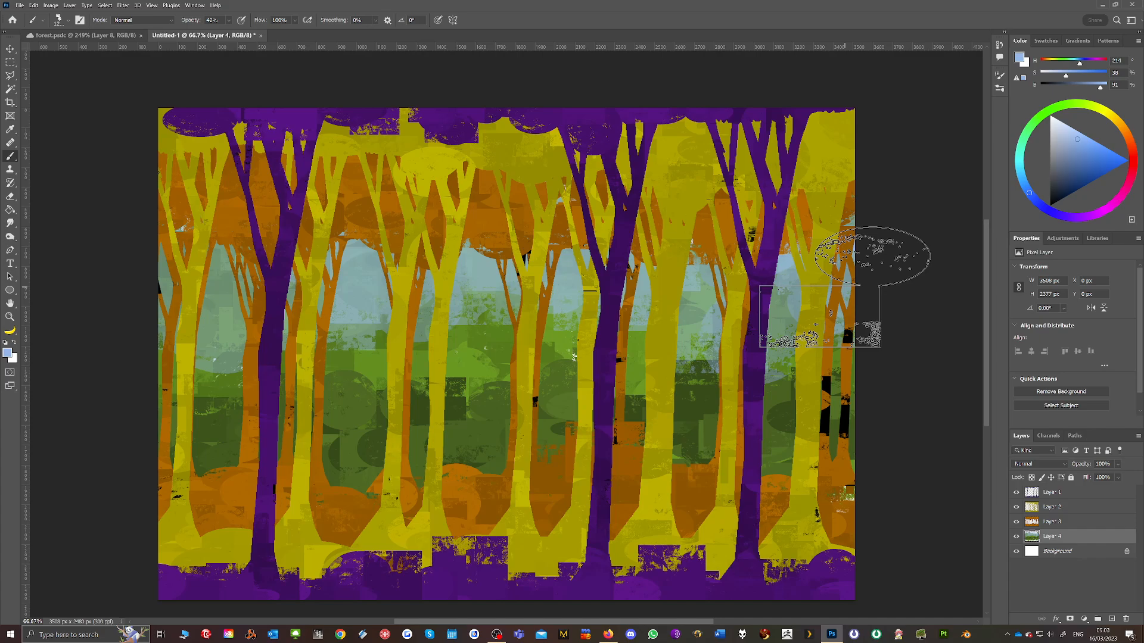
Make Layer 3 active, check its content by toggling its visibility, and choose the Burn Tool with a larger brush of about 400 px
click(1060, 523)
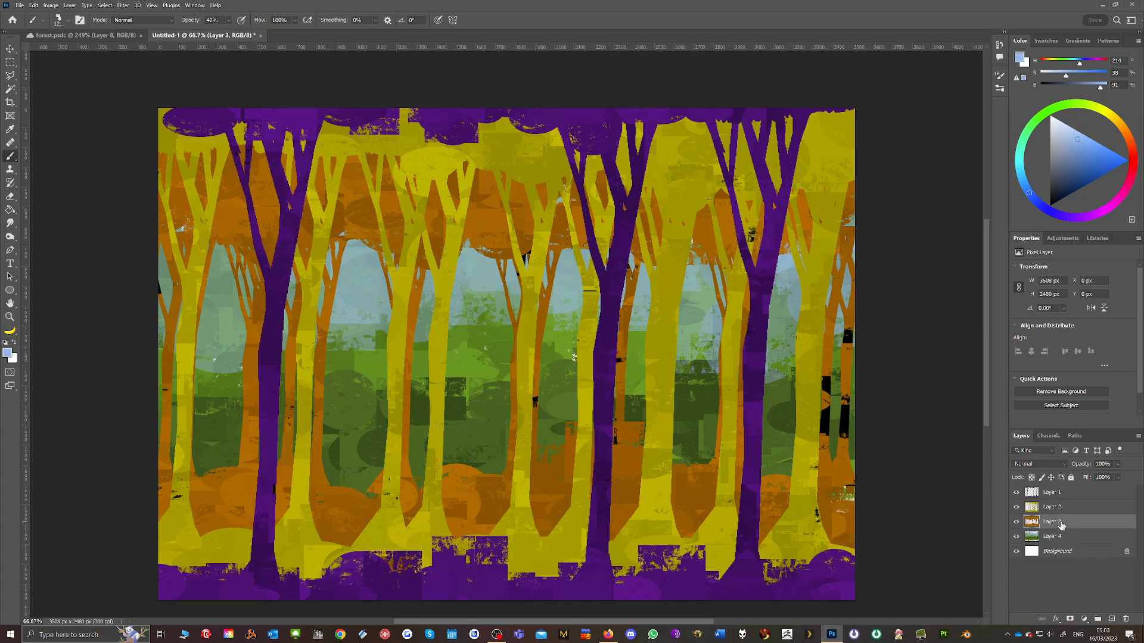
click(1015, 521)
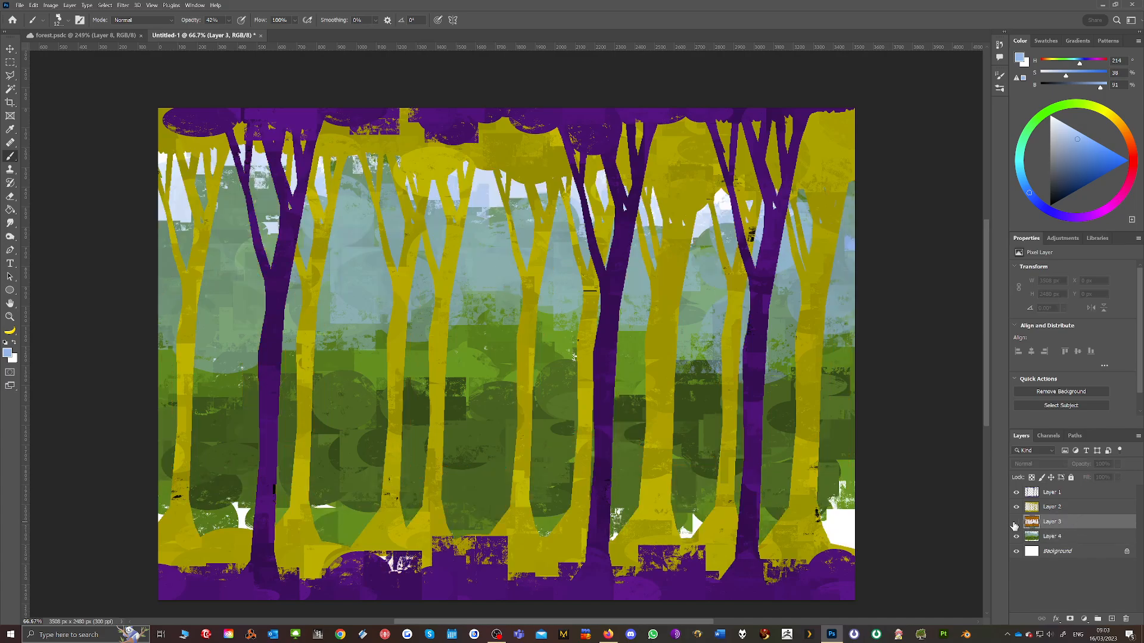
click(1016, 522)
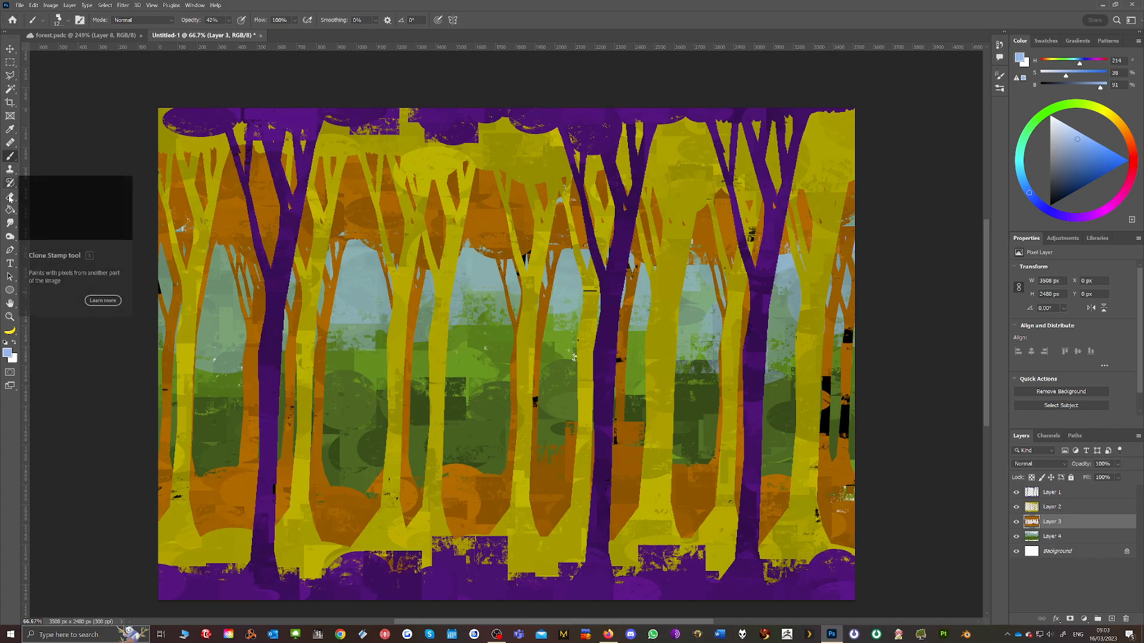
click(11, 222)
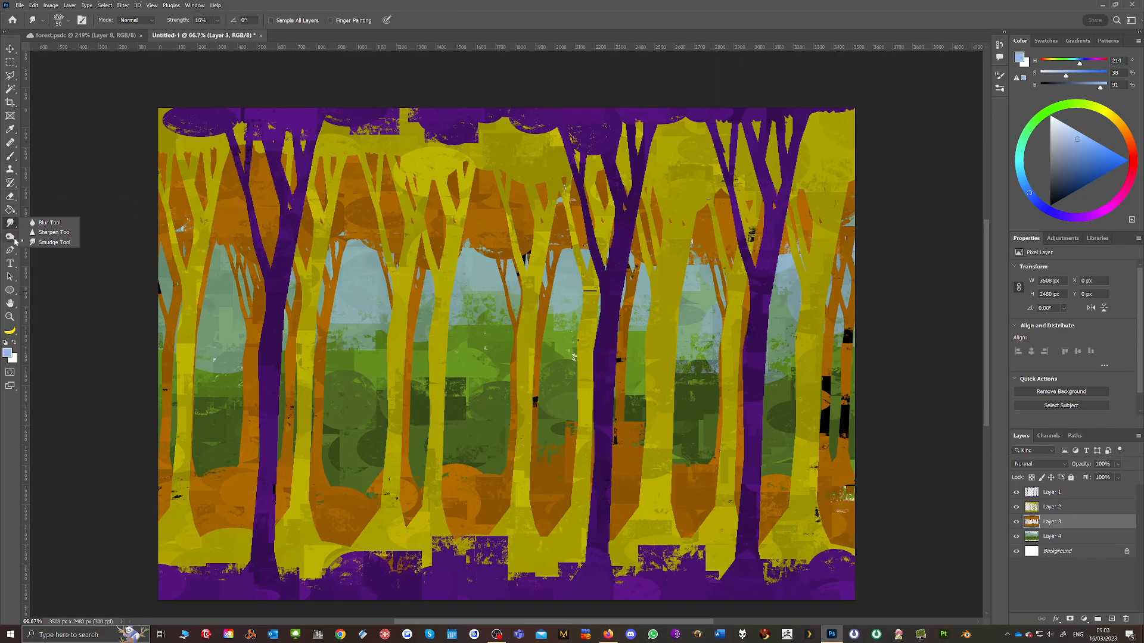
click(14, 239)
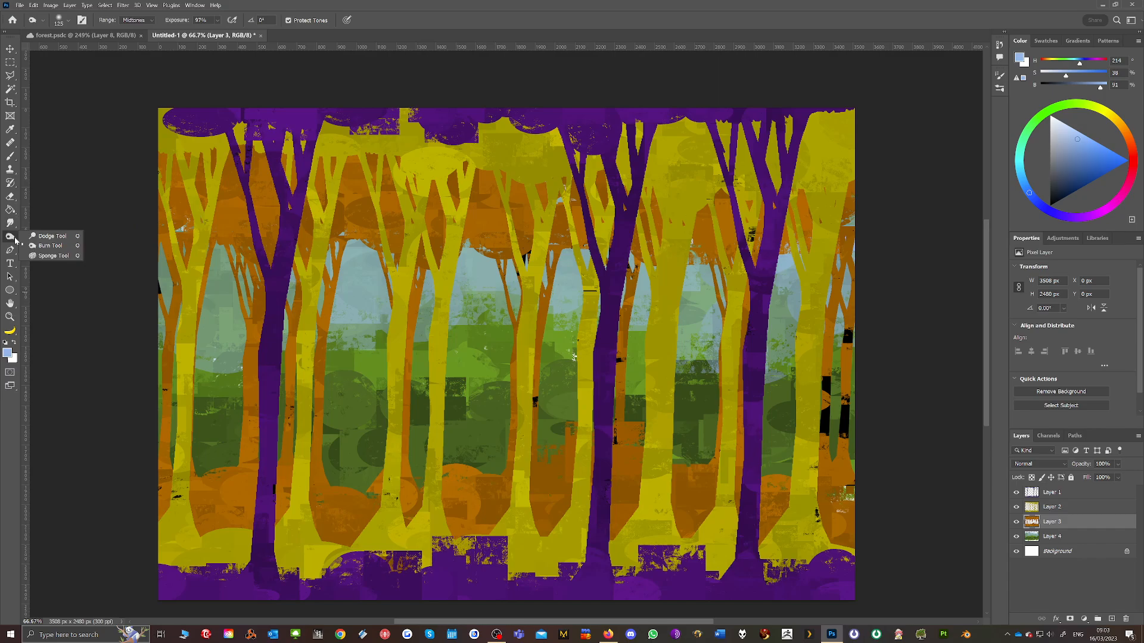
click(48, 246)
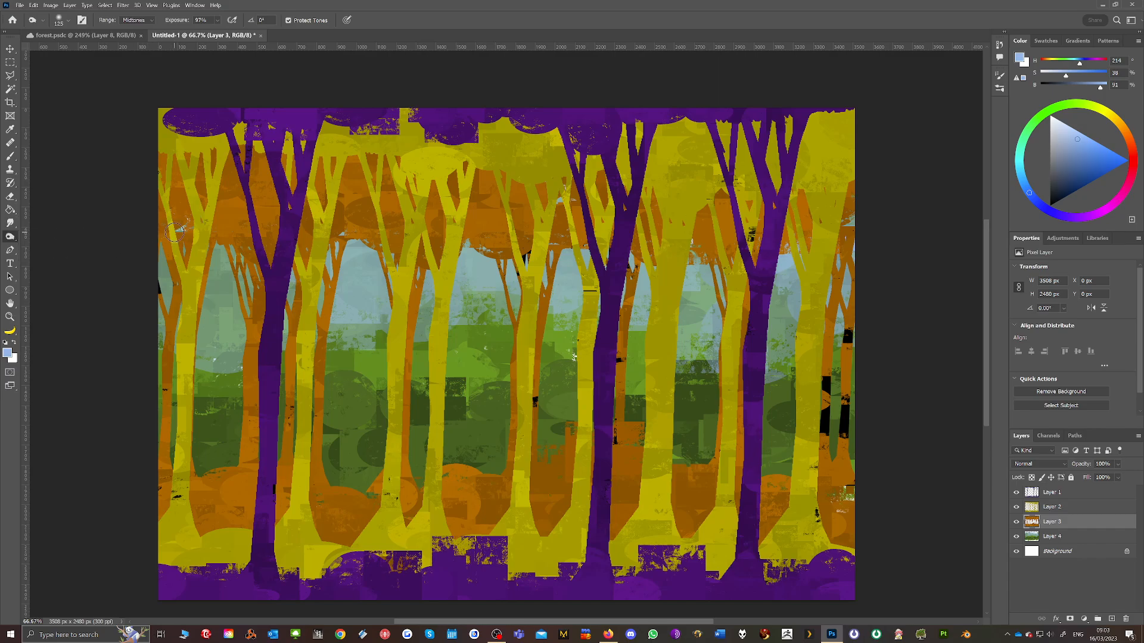
key(bracketright)
Burn shadows into the orange-brown trunks and canopy across the full width of Layer 3
mouse_move(217, 240)
mouse_down()
mouse_move(218, 287)
mouse_move(162, 402)
mouse_up()
drag(271, 256, 257, 352)
drag(346, 209, 320, 425)
drag(335, 258, 322, 361)
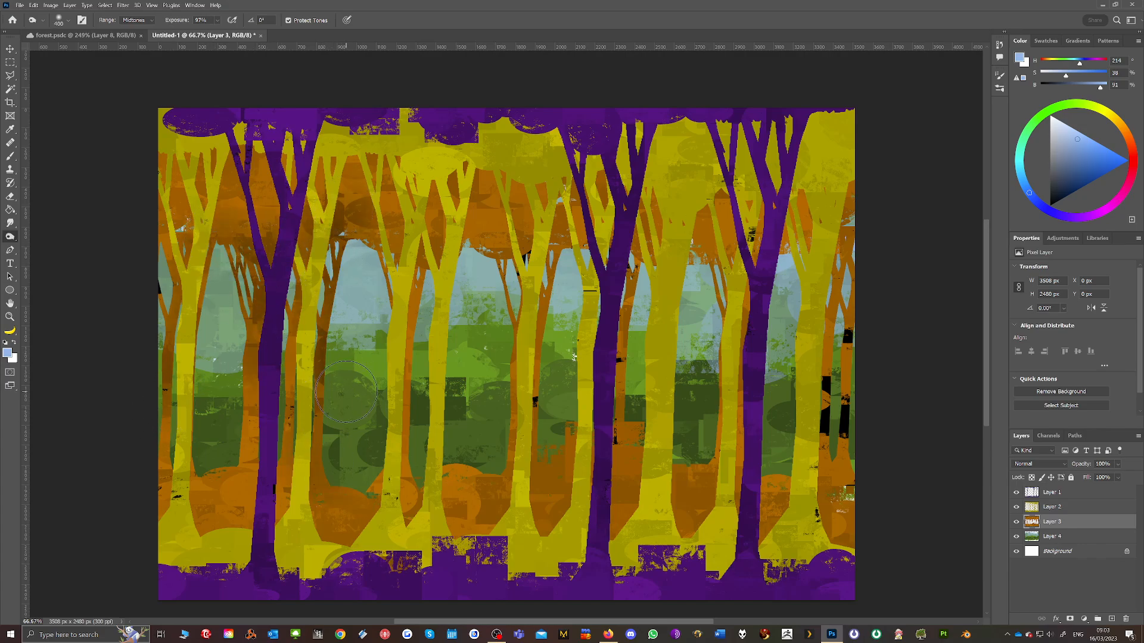
mouse_move(451, 183)
mouse_down()
mouse_move(476, 275)
mouse_move(502, 288)
mouse_move(525, 267)
mouse_move(634, 248)
mouse_move(651, 322)
mouse_move(640, 323)
mouse_move(614, 445)
mouse_up()
mouse_move(771, 241)
mouse_down()
mouse_move(735, 309)
mouse_move(762, 262)
mouse_up()
mouse_move(851, 206)
mouse_down()
mouse_move(863, 294)
mouse_move(852, 500)
mouse_move(792, 498)
mouse_move(709, 458)
mouse_move(685, 399)
mouse_up()
mouse_move(694, 239)
mouse_down()
mouse_move(679, 298)
mouse_move(664, 300)
mouse_up()
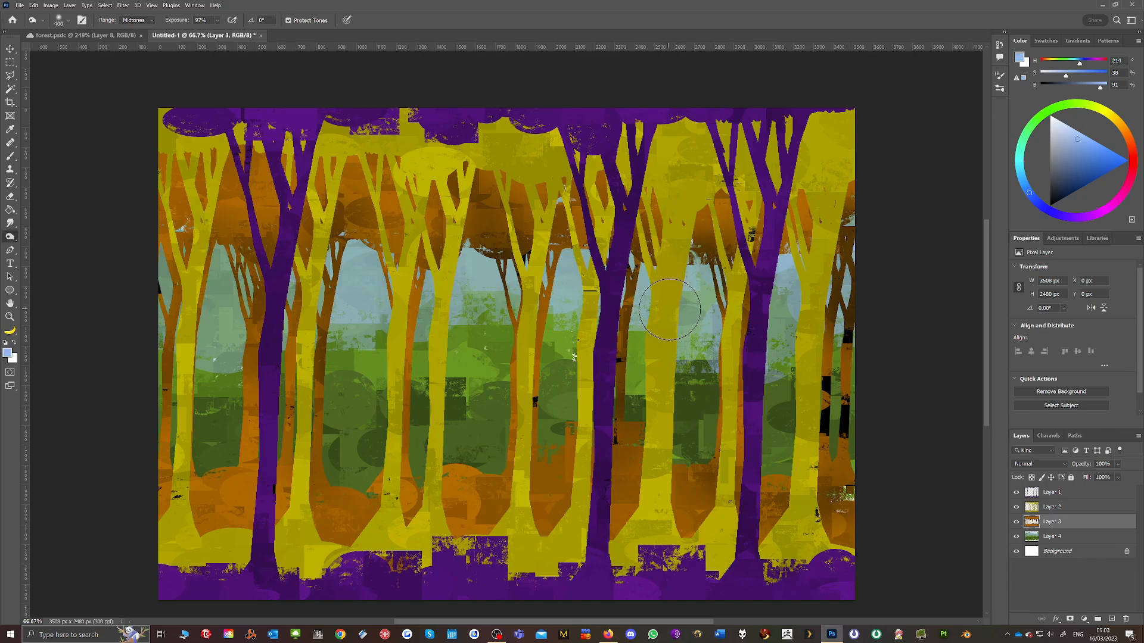
Burn shadows into the yellow-green trunks, foliage and ground on Layer 2
click(1056, 509)
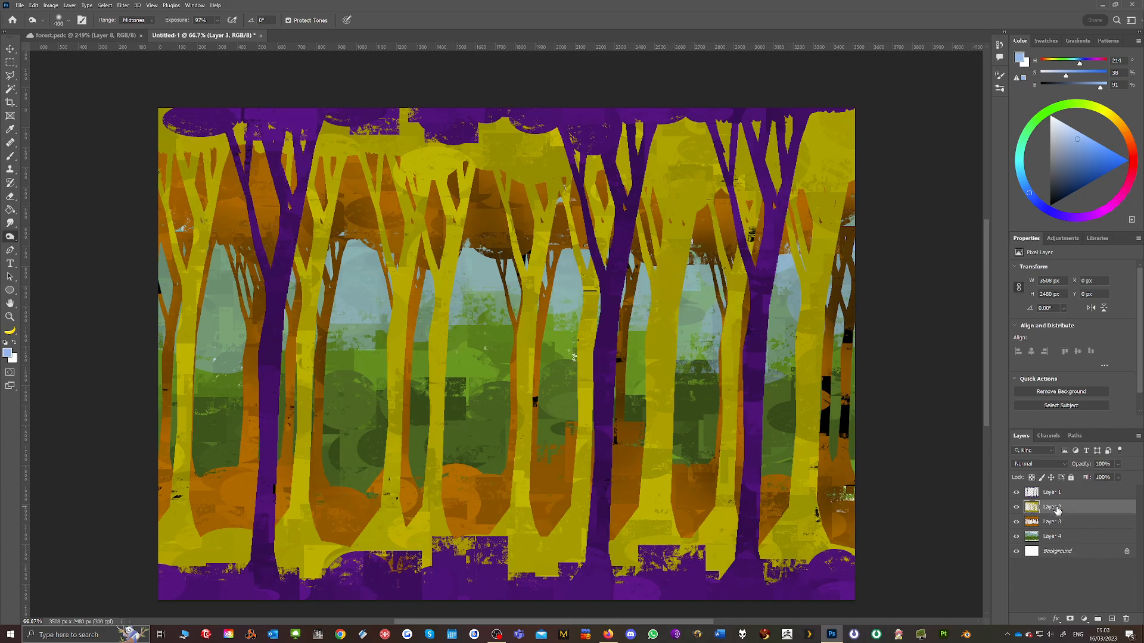
mouse_move(809, 136)
mouse_down()
mouse_move(854, 167)
mouse_move(807, 233)
mouse_move(643, 203)
mouse_move(665, 199)
mouse_move(650, 478)
mouse_move(629, 504)
mouse_up()
mouse_move(429, 193)
mouse_down()
mouse_move(414, 307)
mouse_move(432, 372)
mouse_up()
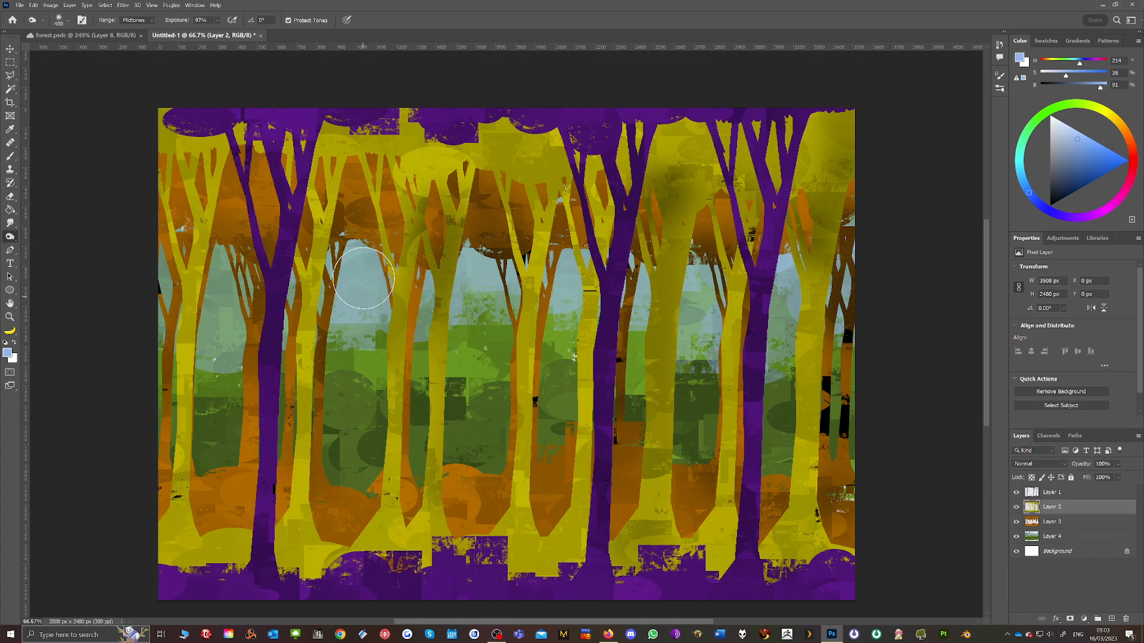
drag(298, 344, 305, 411)
mouse_move(192, 238)
mouse_down()
mouse_move(186, 469)
mouse_move(163, 548)
mouse_move(246, 568)
mouse_move(336, 550)
mouse_move(412, 511)
mouse_up()
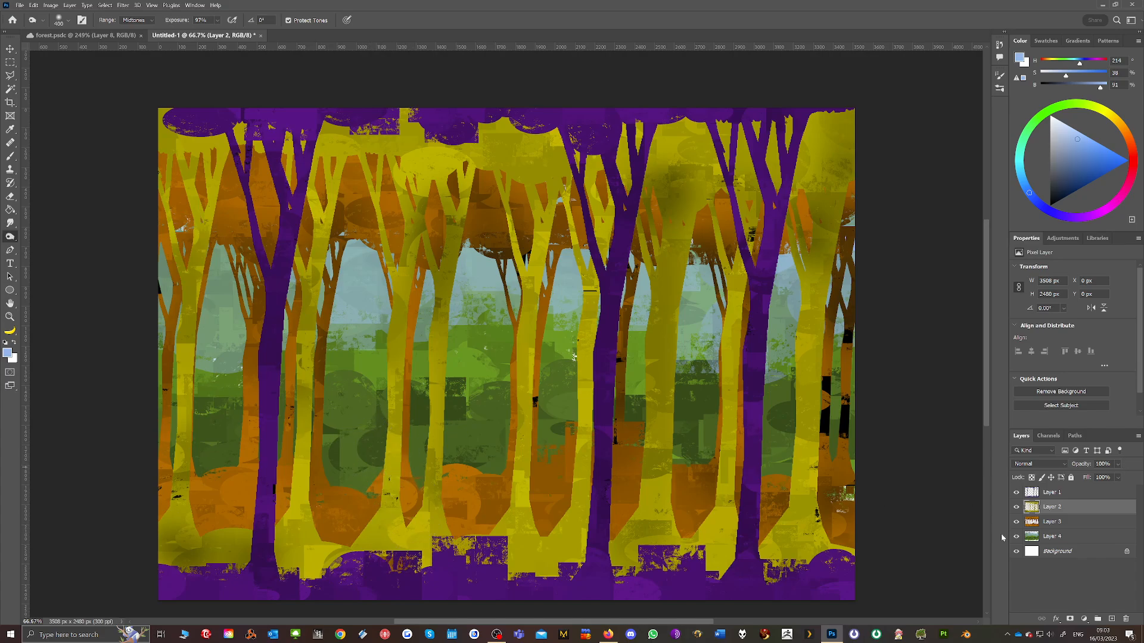
Burn shadows into the lower dark green part of the Layer 4 backdrop
click(1077, 537)
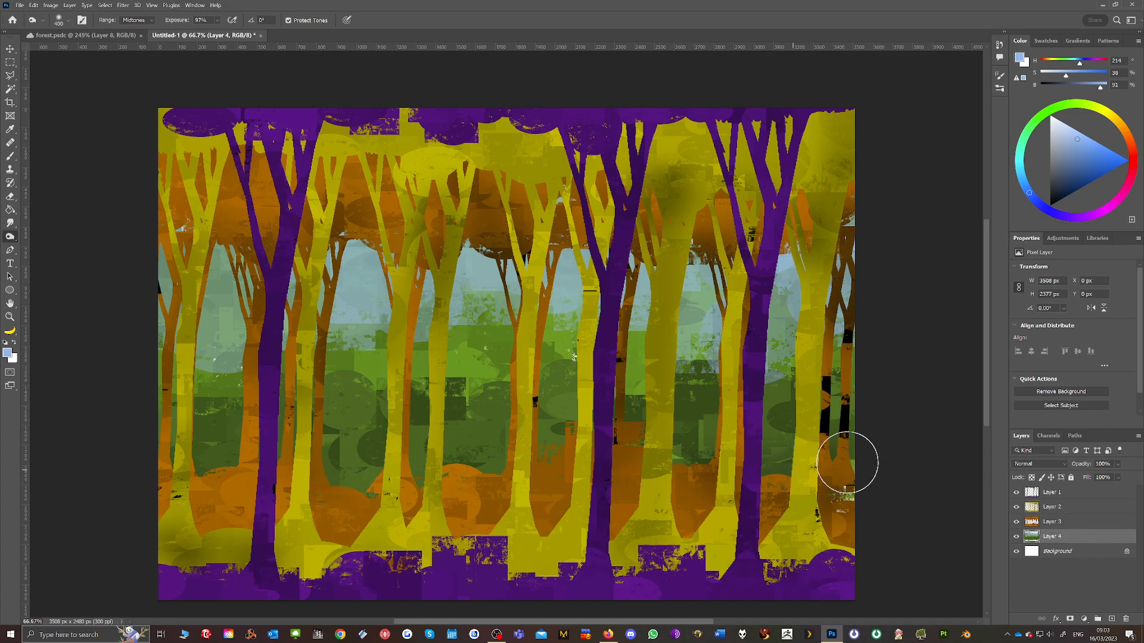
drag(475, 456, 382, 493)
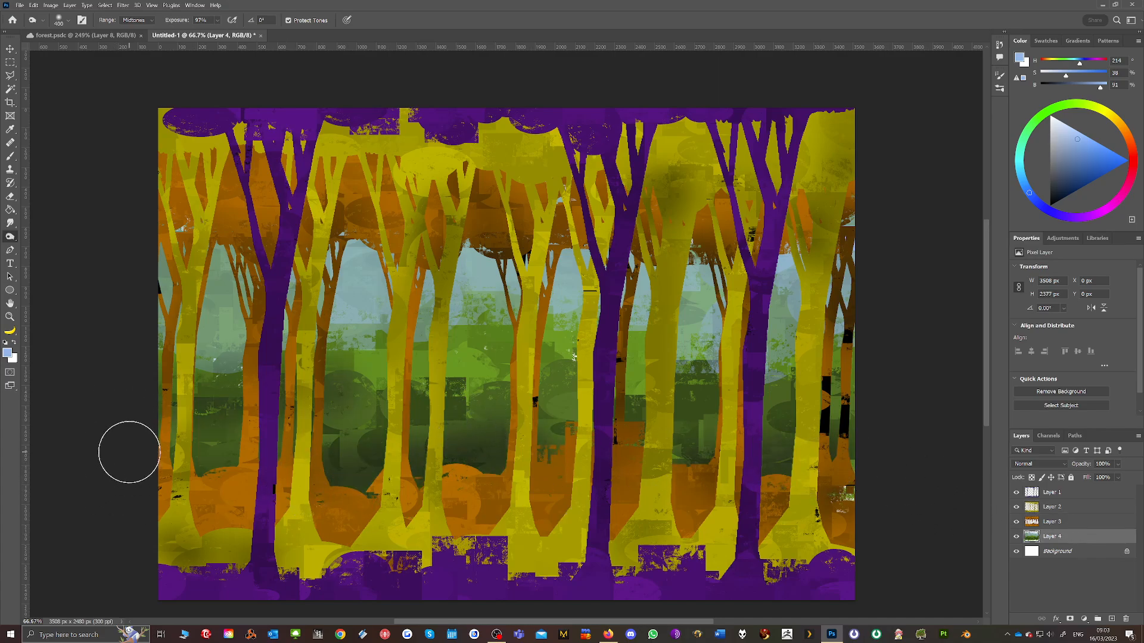